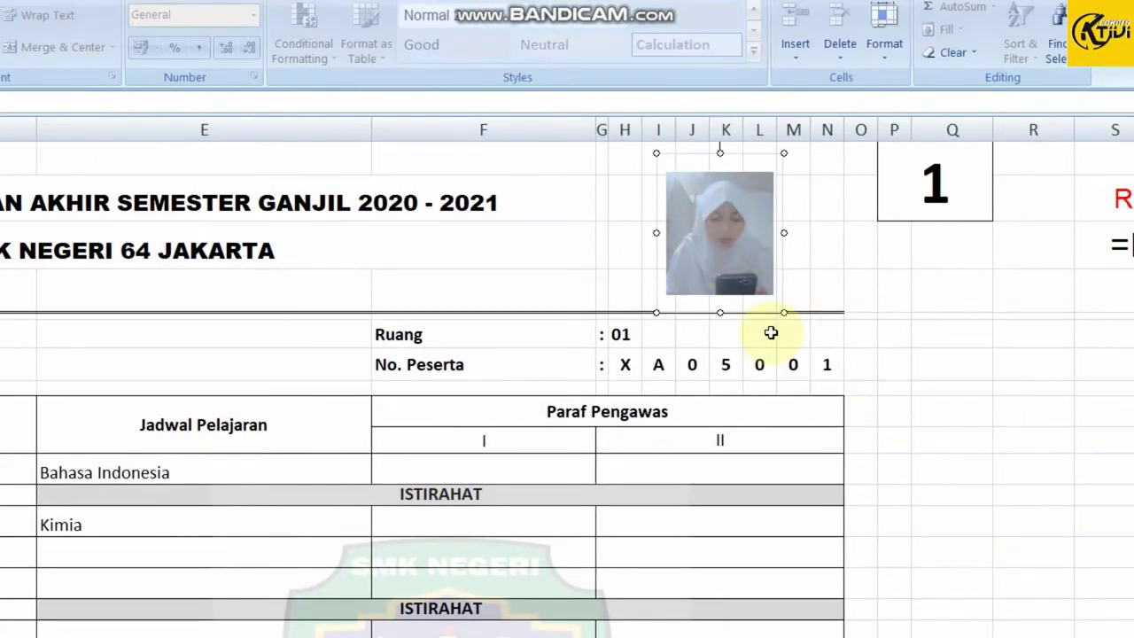
# Leave the photo and enter 2 in index cell P1 so the card shows student 002
pyautogui.press('Escape')
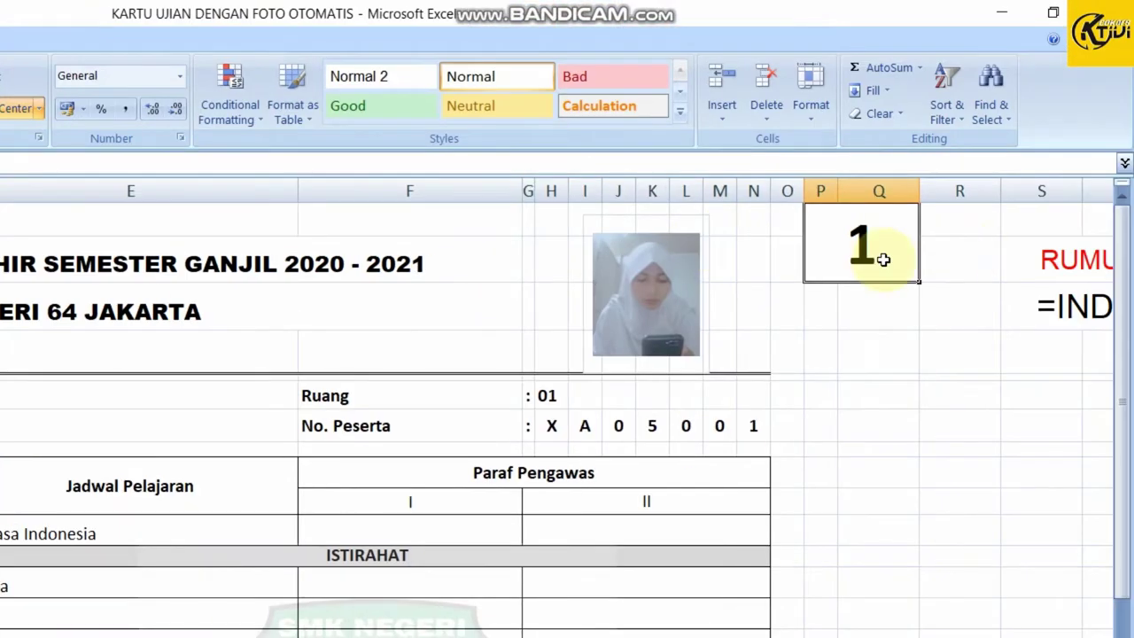
pyautogui.write('2')
pyautogui.press('Return')
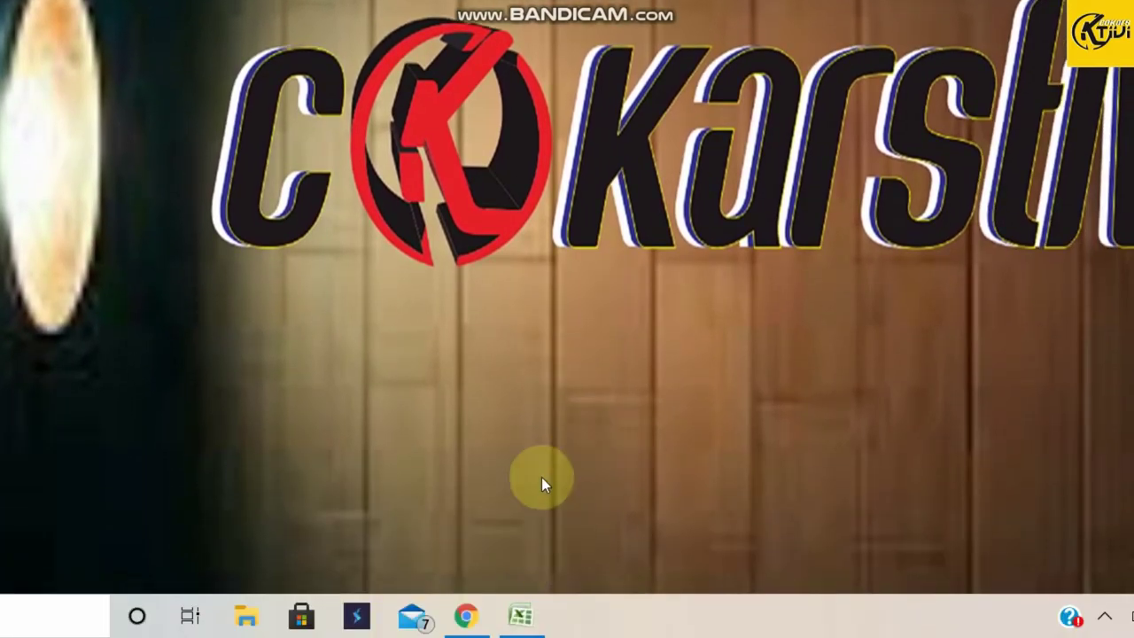
# Bring the Excel exam-card workbook window to the front from the taskbar
pyautogui.click(519, 620)
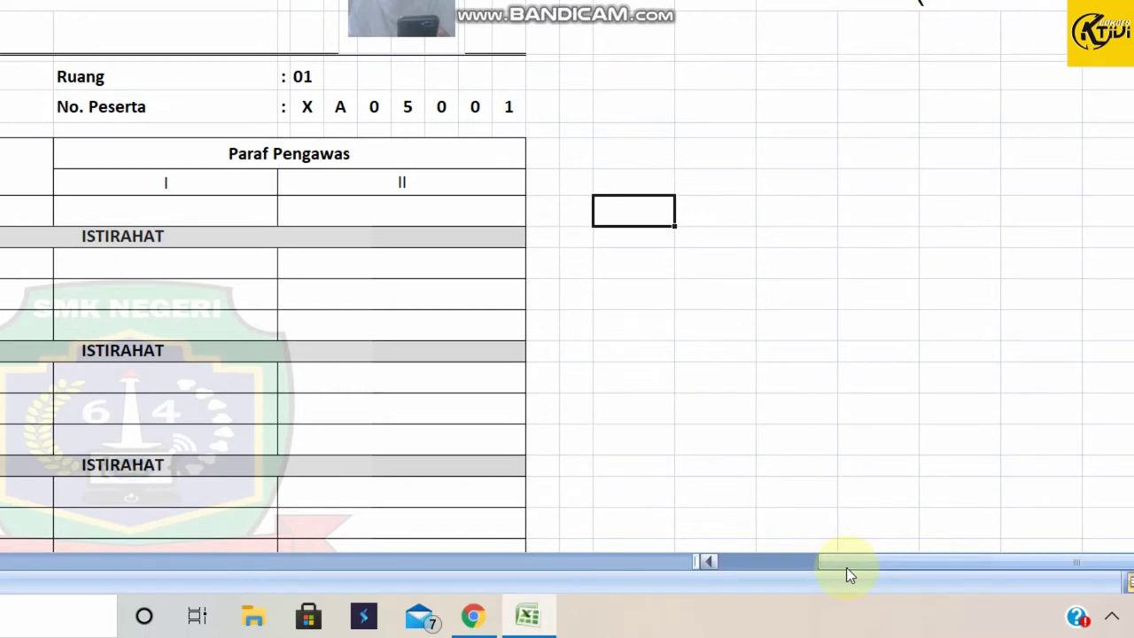
pyautogui.moveTo(846, 567); pyautogui.dragTo(719, 557)
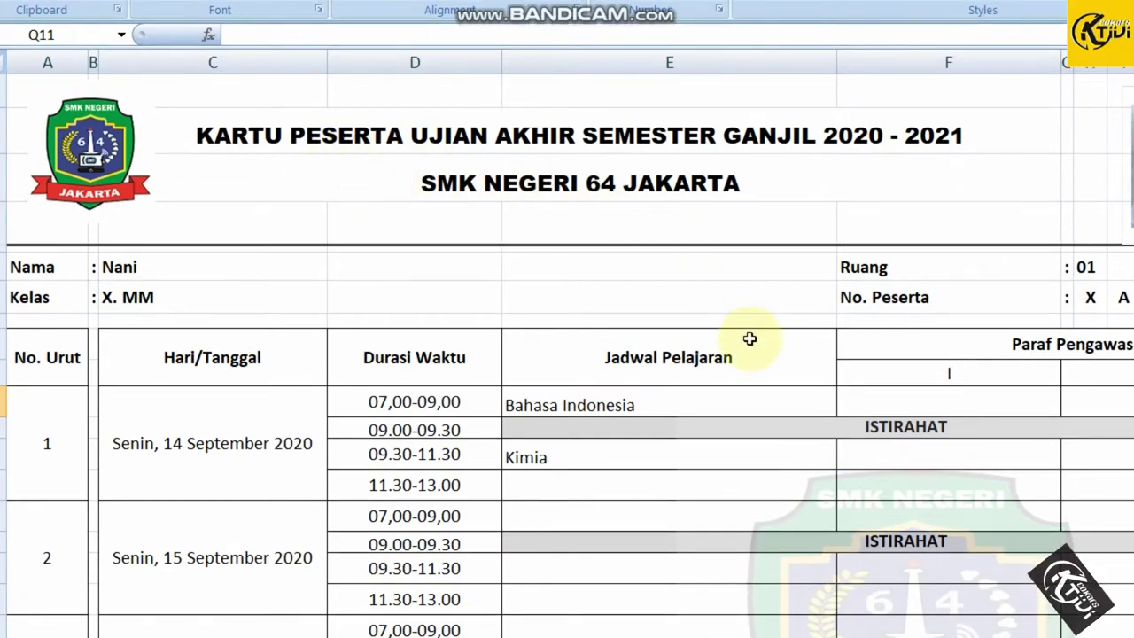
pyautogui.scroll(-1, 747, 336)
pyautogui.scroll(-3, 749, 342)
pyautogui.scroll(-1, 750, 342)
pyautogui.scroll(3, 749, 342)
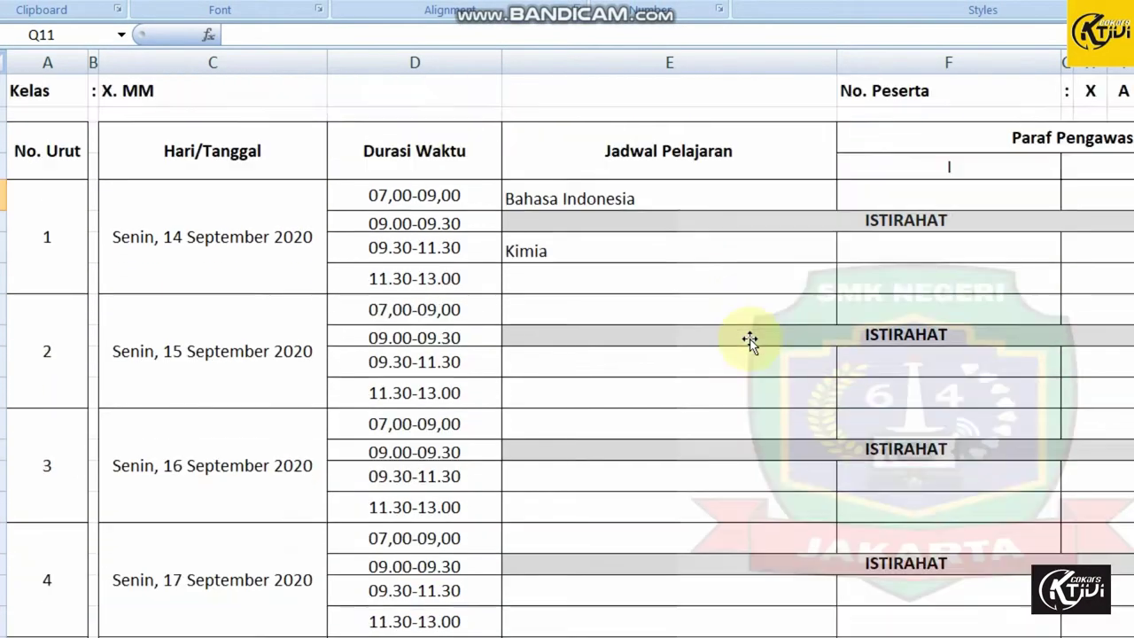
pyautogui.scroll(2, 749, 342)
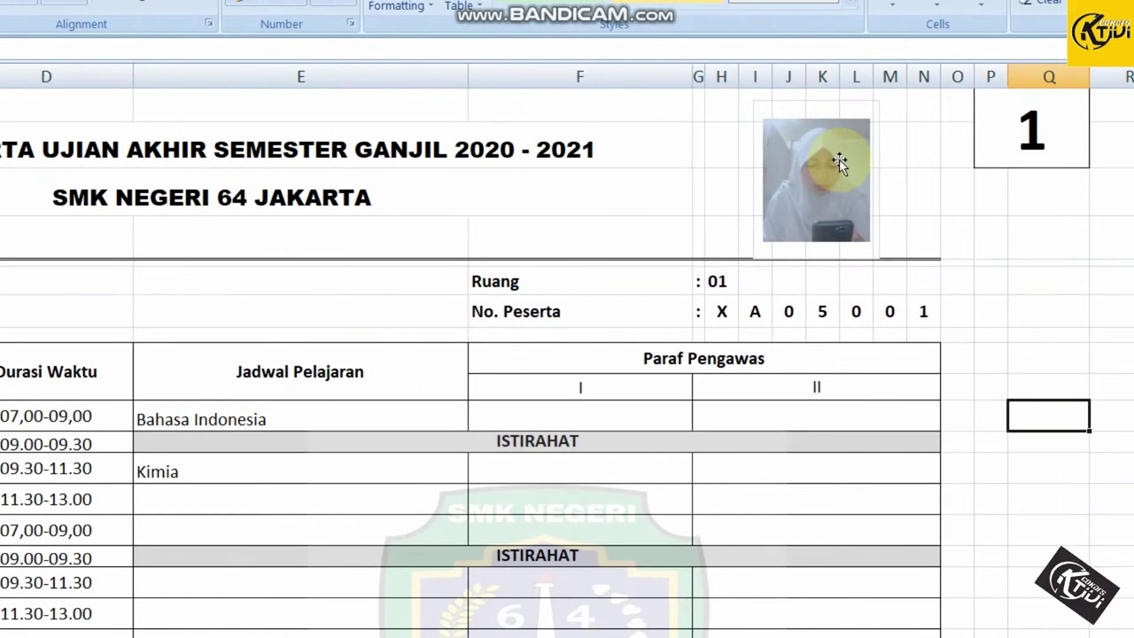
pyautogui.click(839, 163)
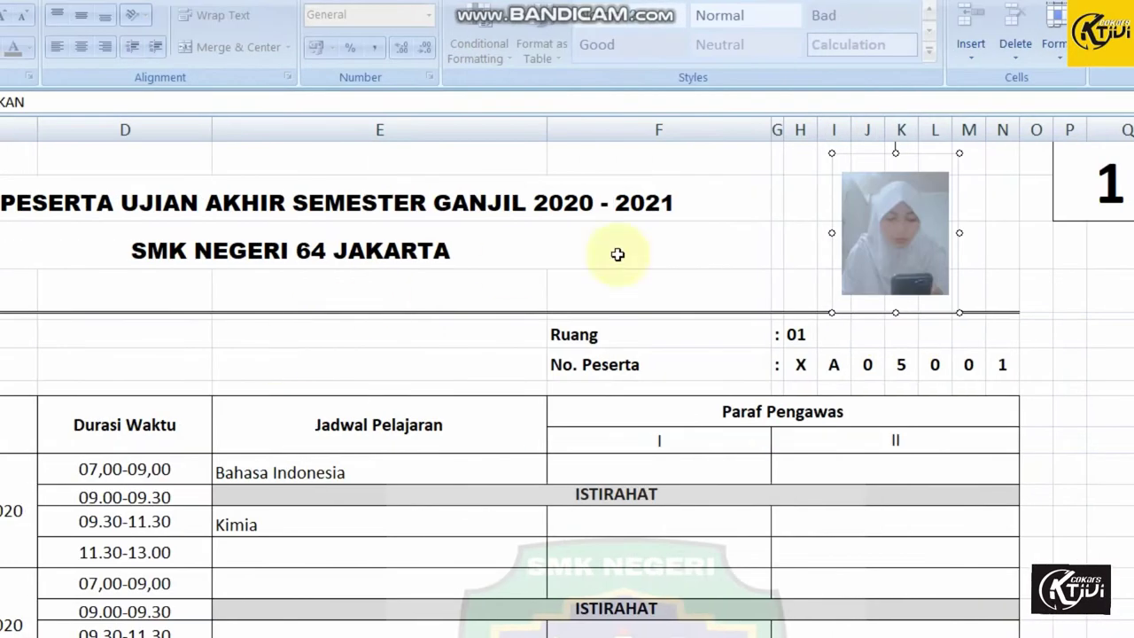
pyautogui.click(868, 182)
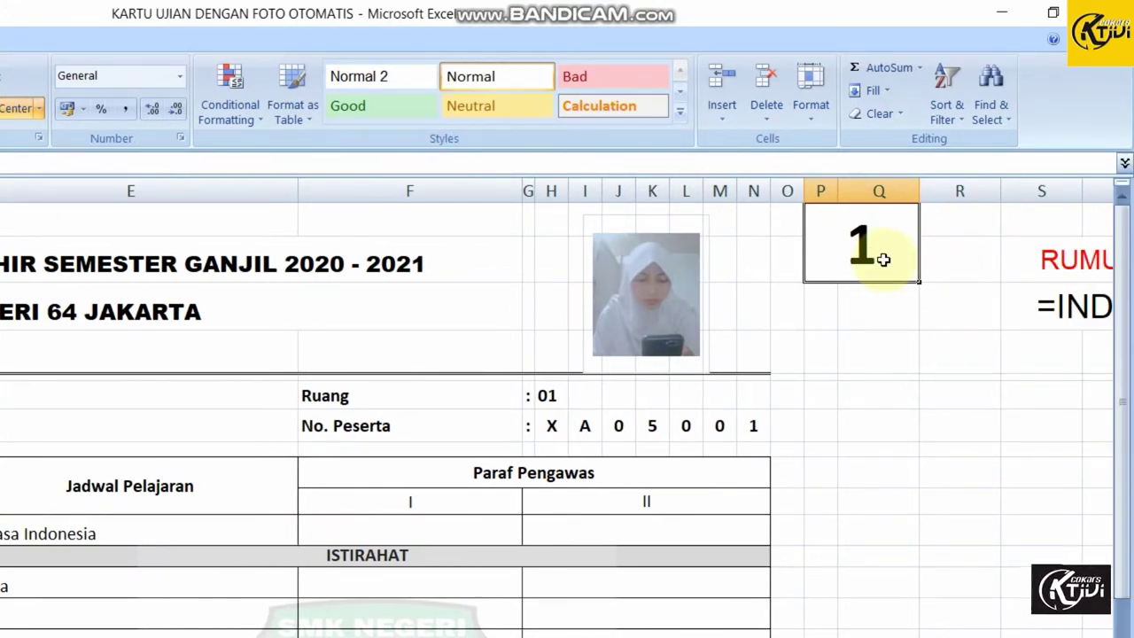
# Enter 2 in P1 and select the card photo to check its picture formula
pyautogui.write('2')
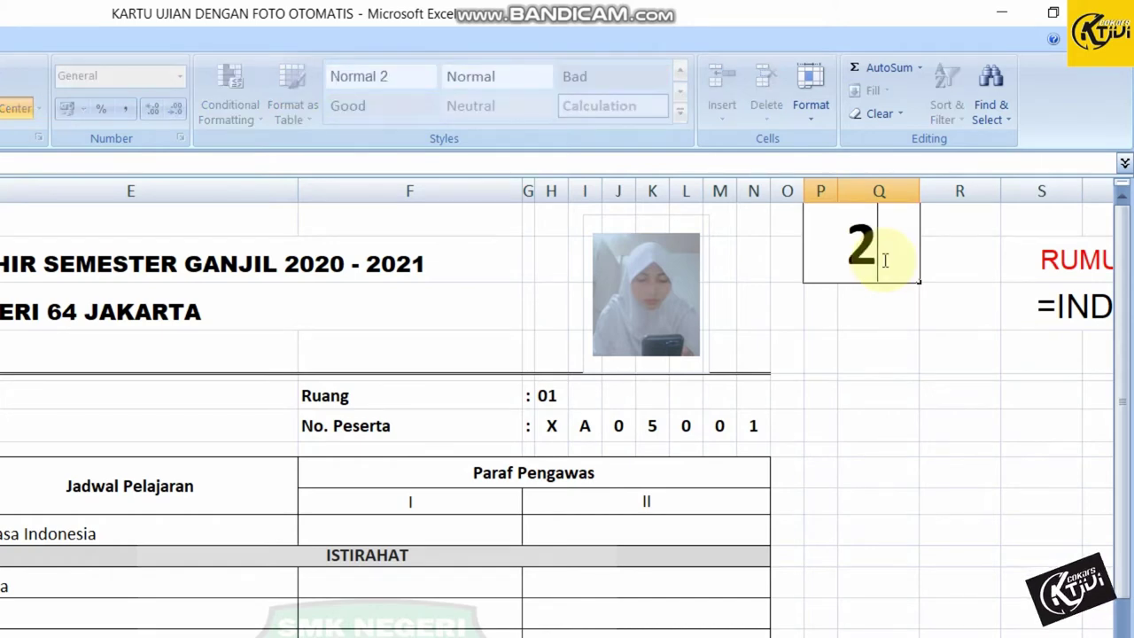
pyautogui.press('Return')
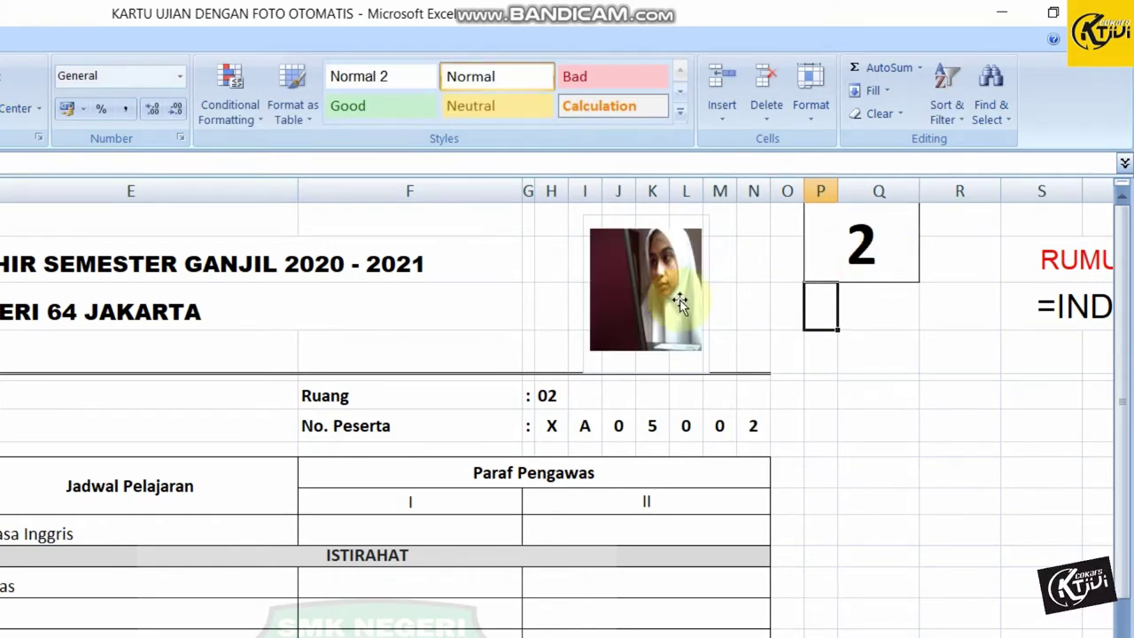
pyautogui.click(673, 296)
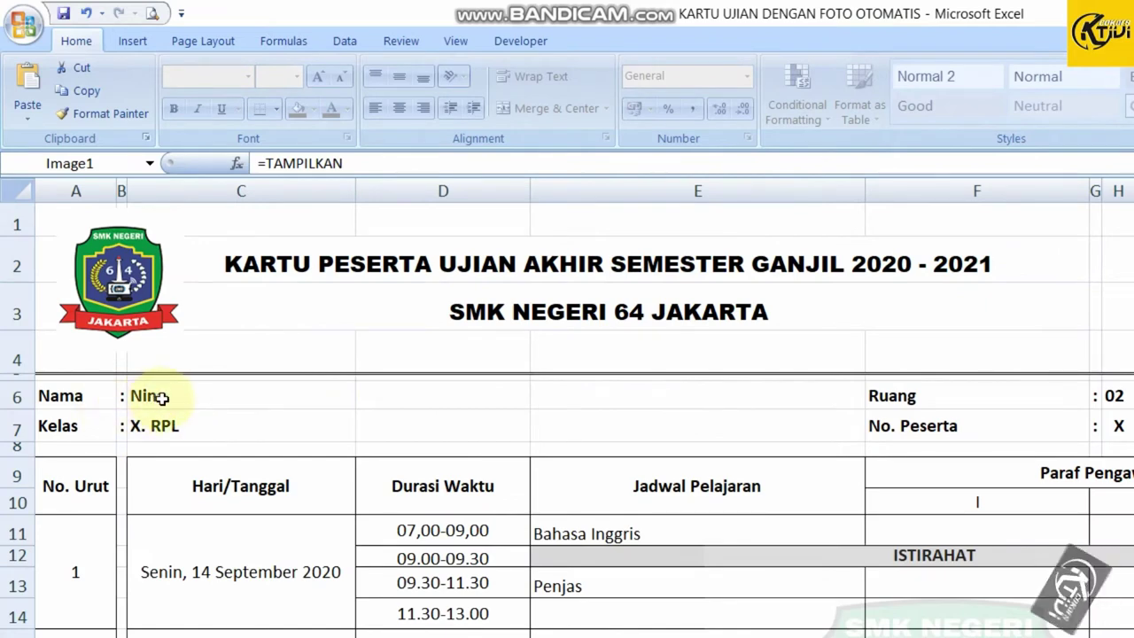
# Inspect the name cell's lookup formula, then scroll down through the exam card
pyautogui.click(162, 399)
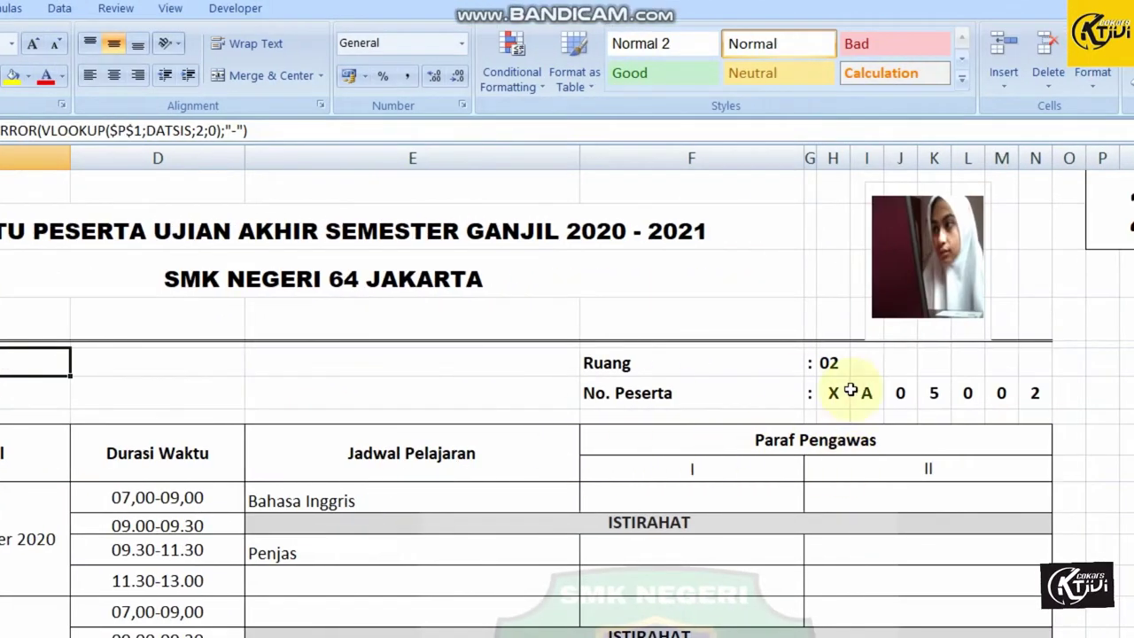
pyautogui.click(846, 419)
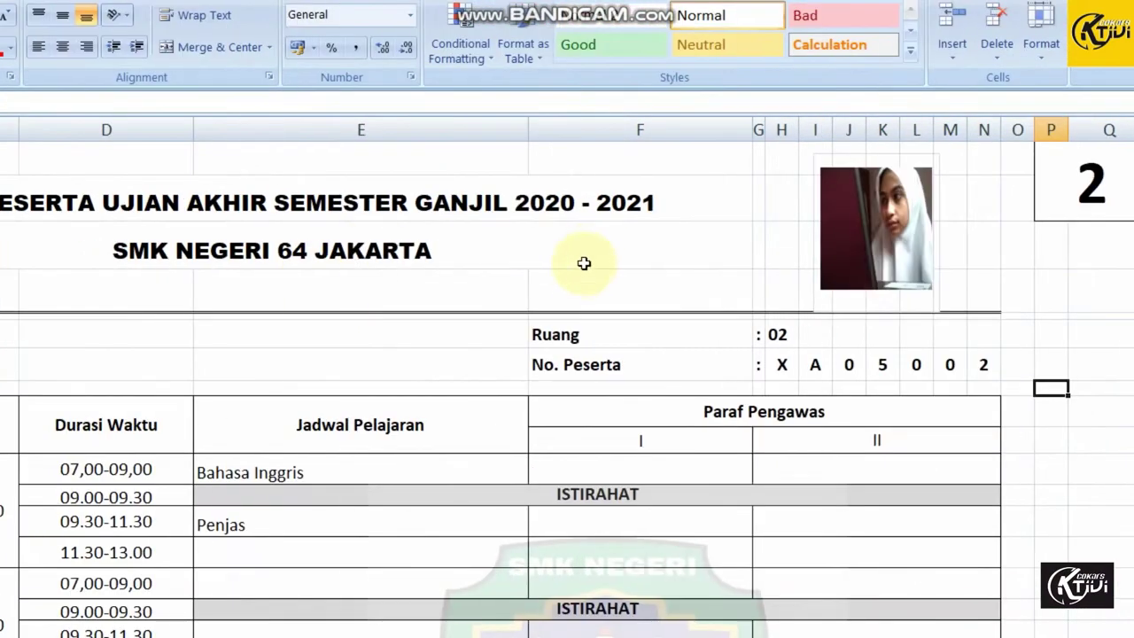
pyautogui.scroll(-2, 558, 292)
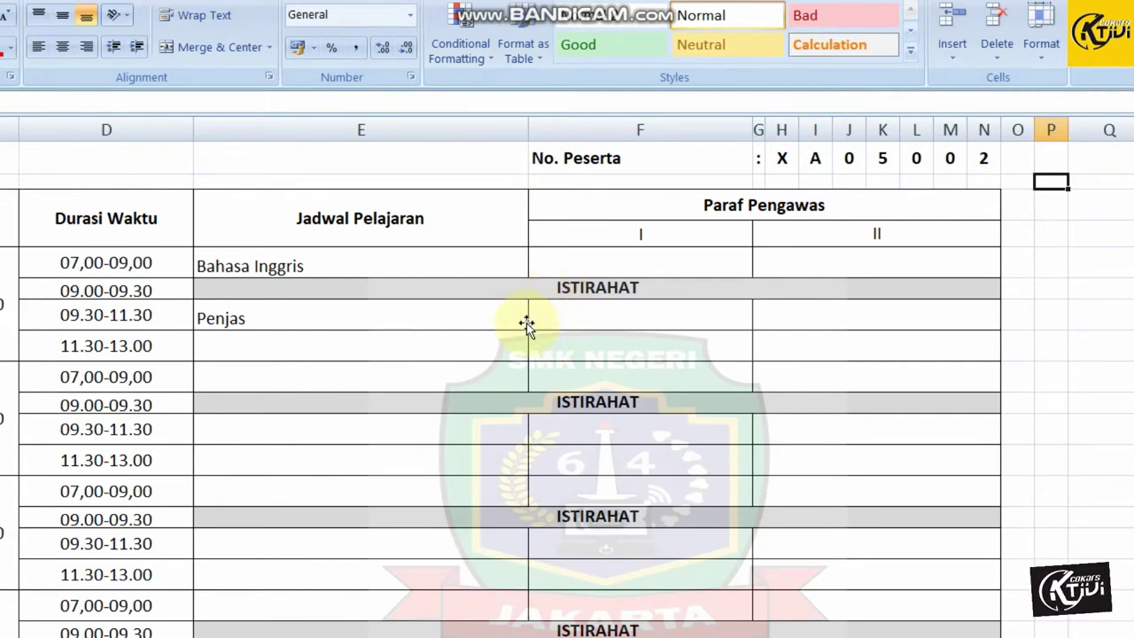
pyautogui.keyDown('ctrl'); pyautogui.scroll(-1, 526, 320); pyautogui.keyUp('ctrl')
pyautogui.keyDown('ctrl'); pyautogui.scroll(-1, 526, 320); pyautogui.keyUp('ctrl')
pyautogui.keyDown('ctrl'); pyautogui.scroll(-1, 526, 319); pyautogui.keyUp('ctrl')
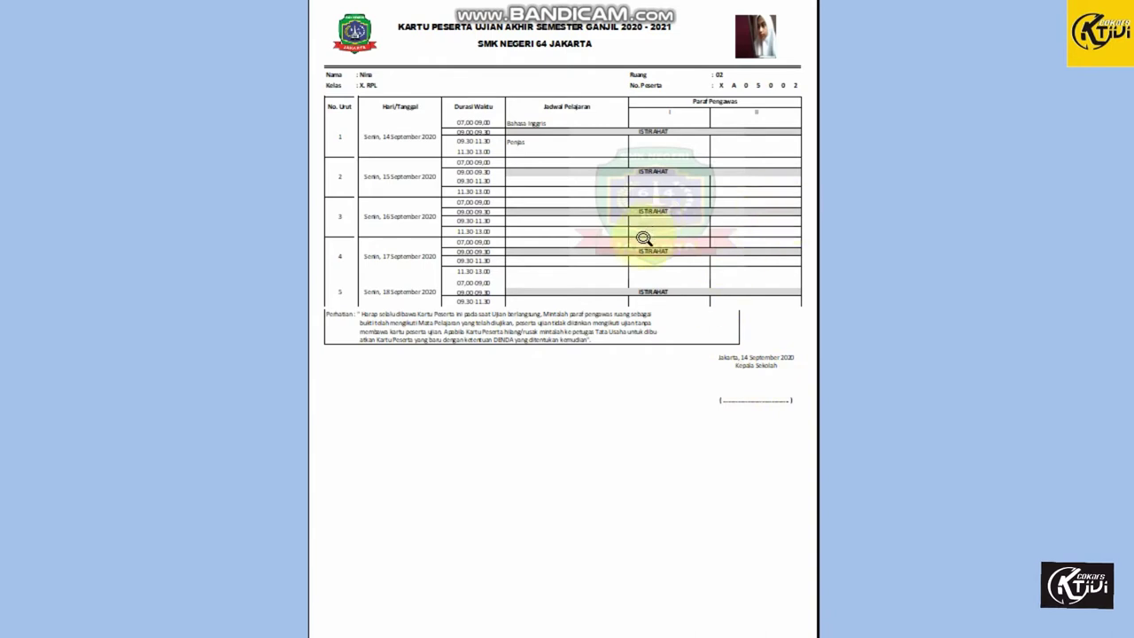
pyautogui.scroll(1, 688, 223)
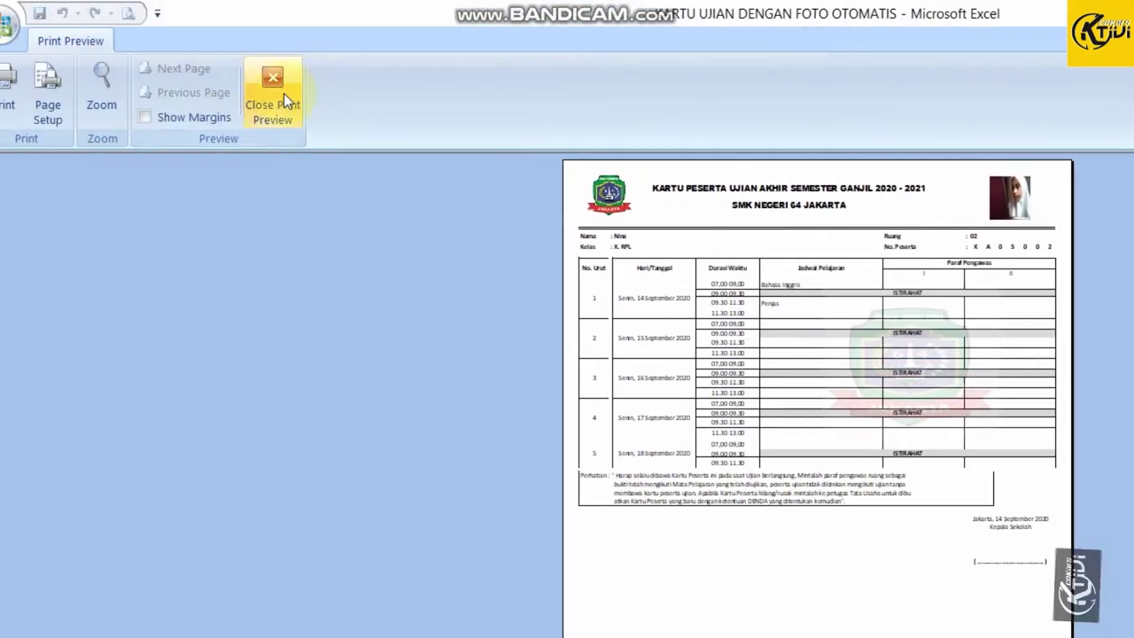
pyautogui.click(283, 93)
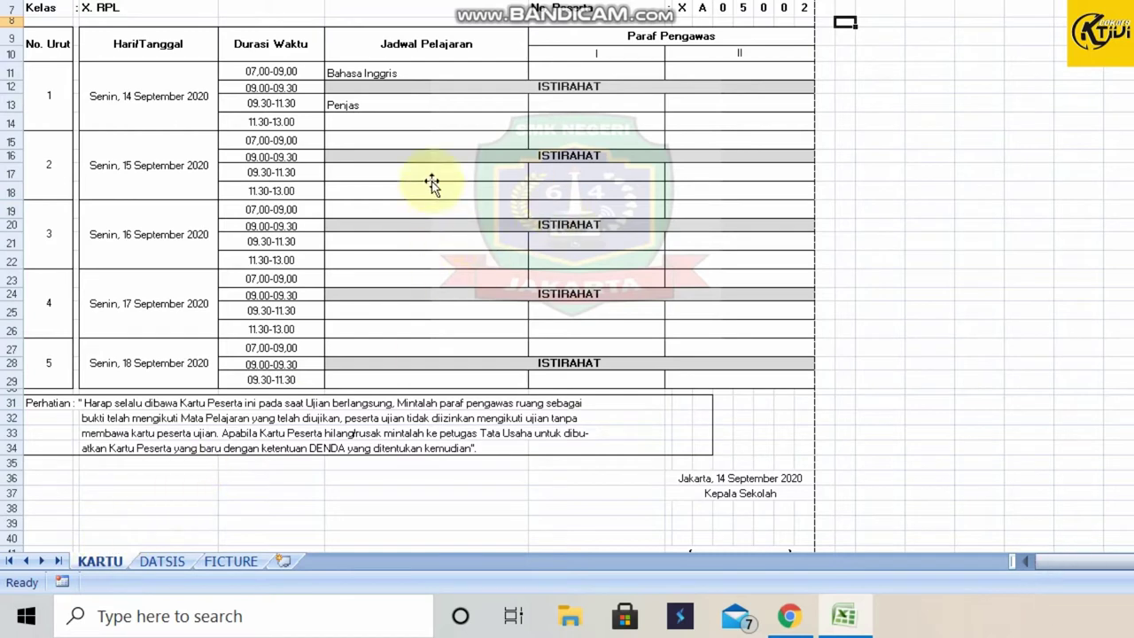
# Dismiss the KARTU tab's options menu unused and open the DATSIS student data sheet
pyautogui.rightClick(111, 566)
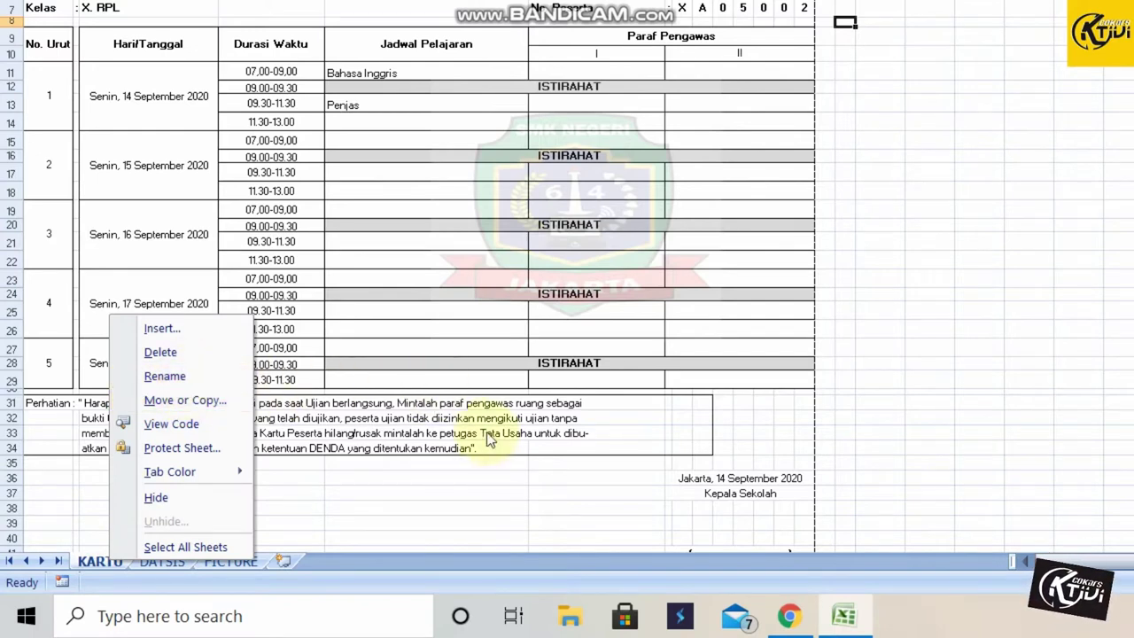
pyautogui.click(470, 453)
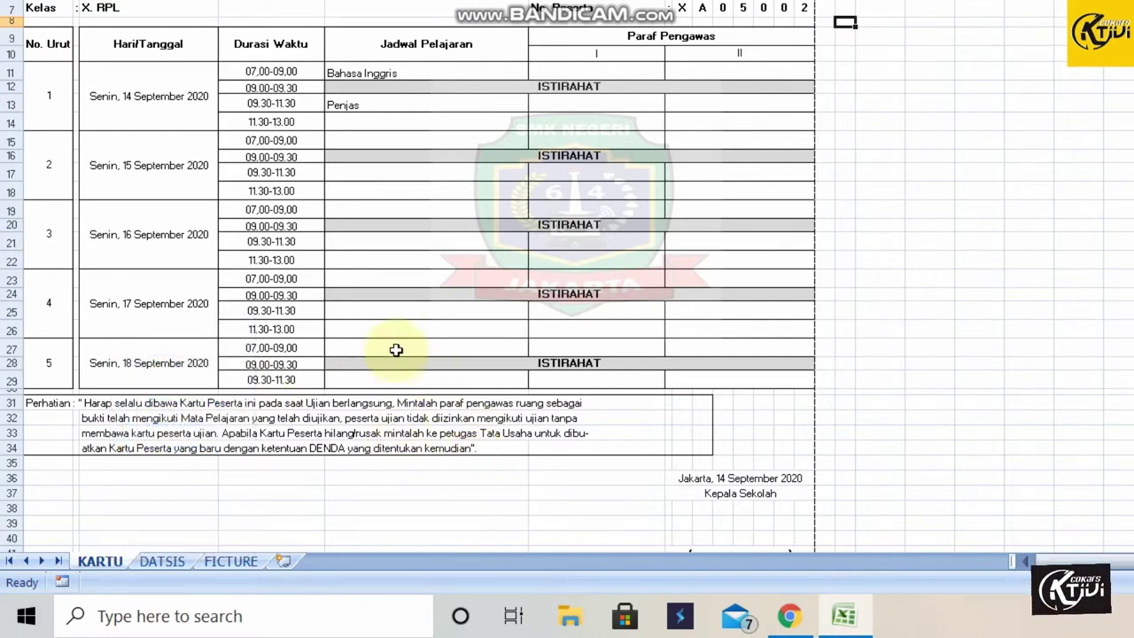
pyautogui.click(163, 562)
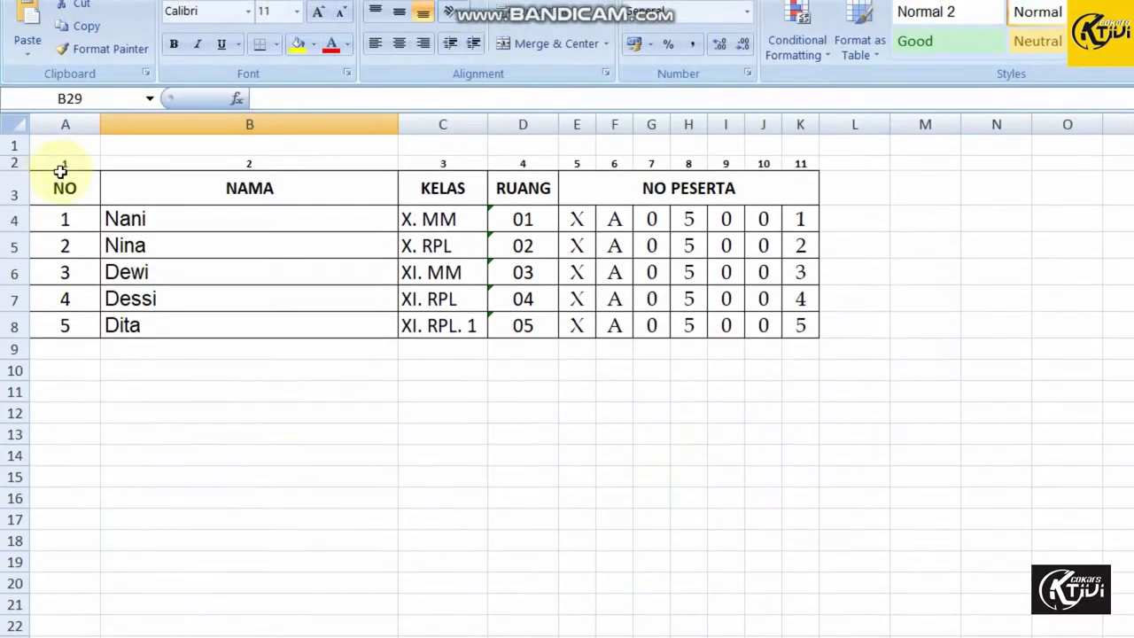
# Review the A3:K8 student table on DATSIS against KARTU, then open the FICTURE sheet
pyautogui.moveTo(56, 185); pyautogui.dragTo(728, 328)
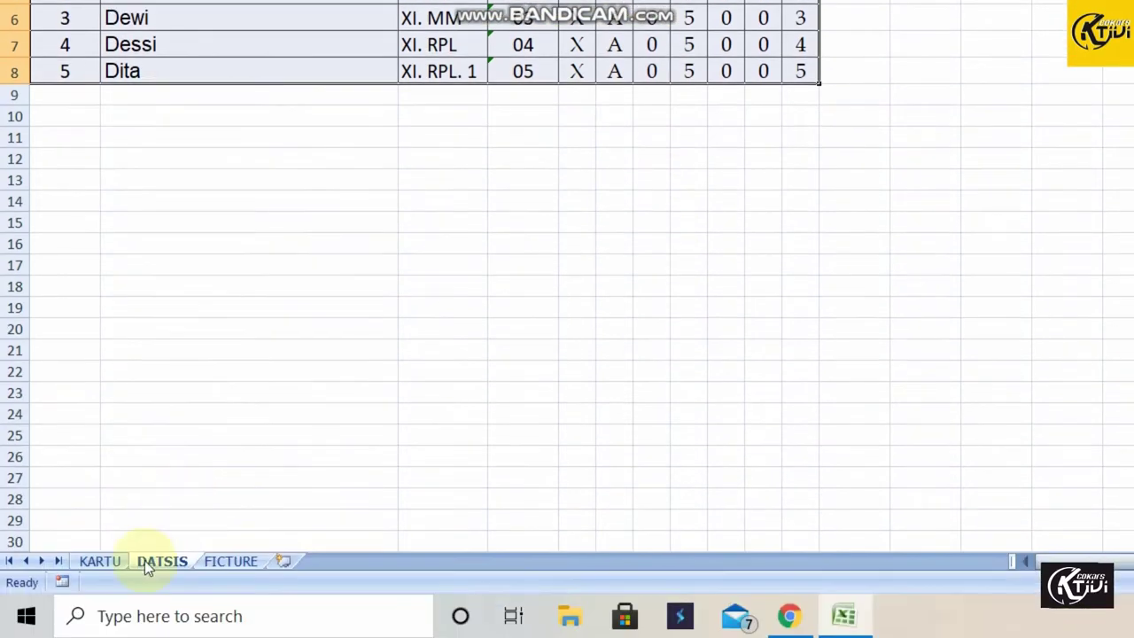
pyautogui.click(110, 561)
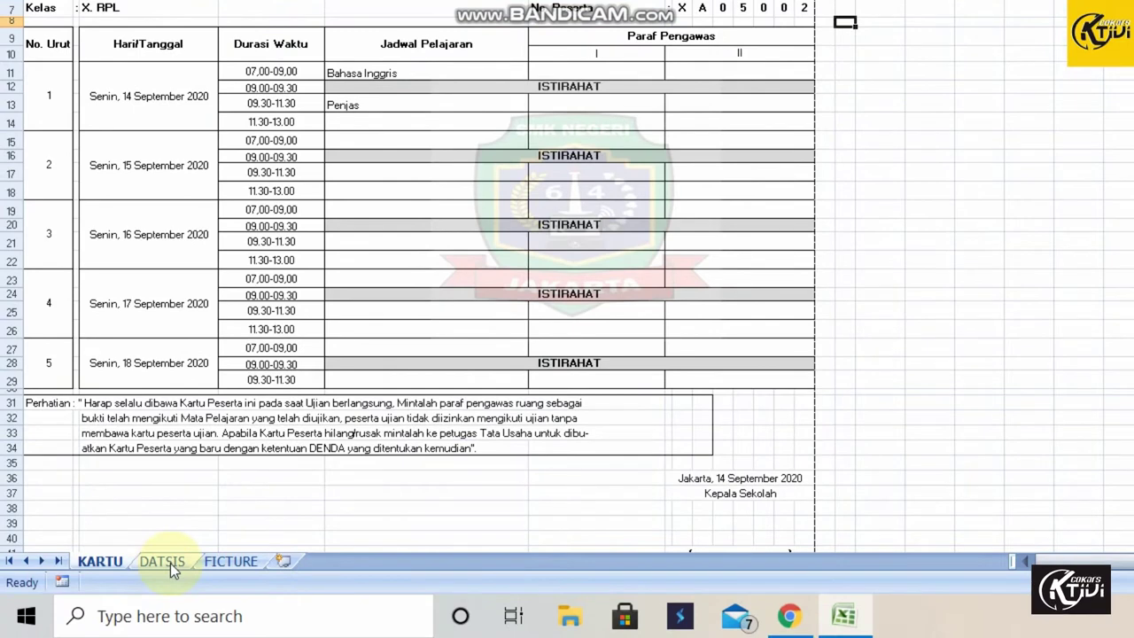
pyautogui.click(170, 563)
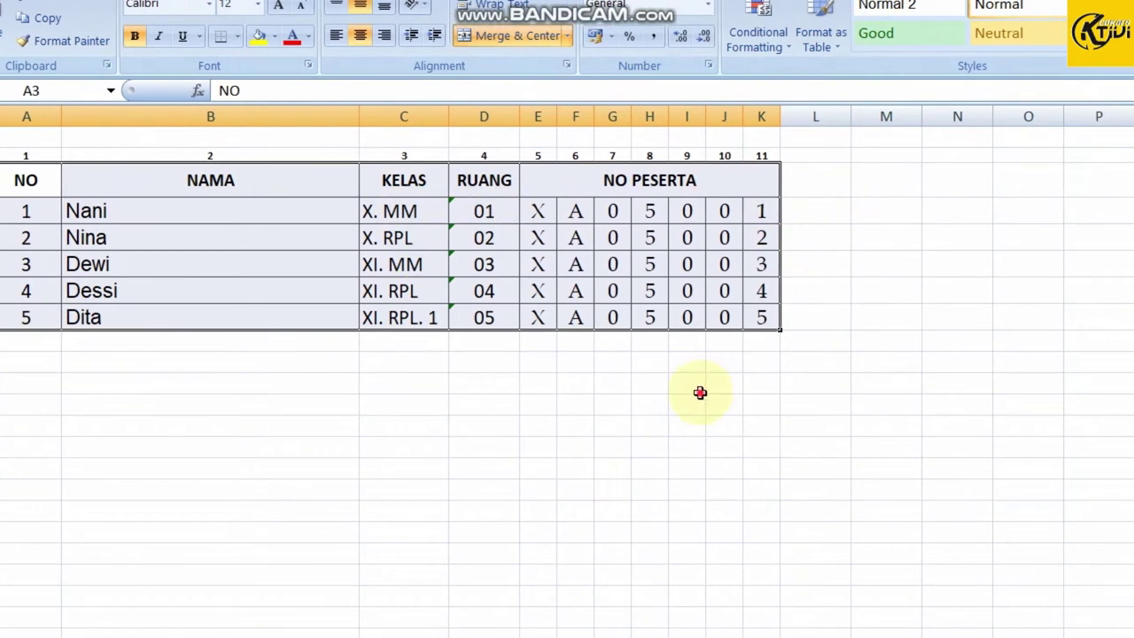
pyautogui.click(700, 392)
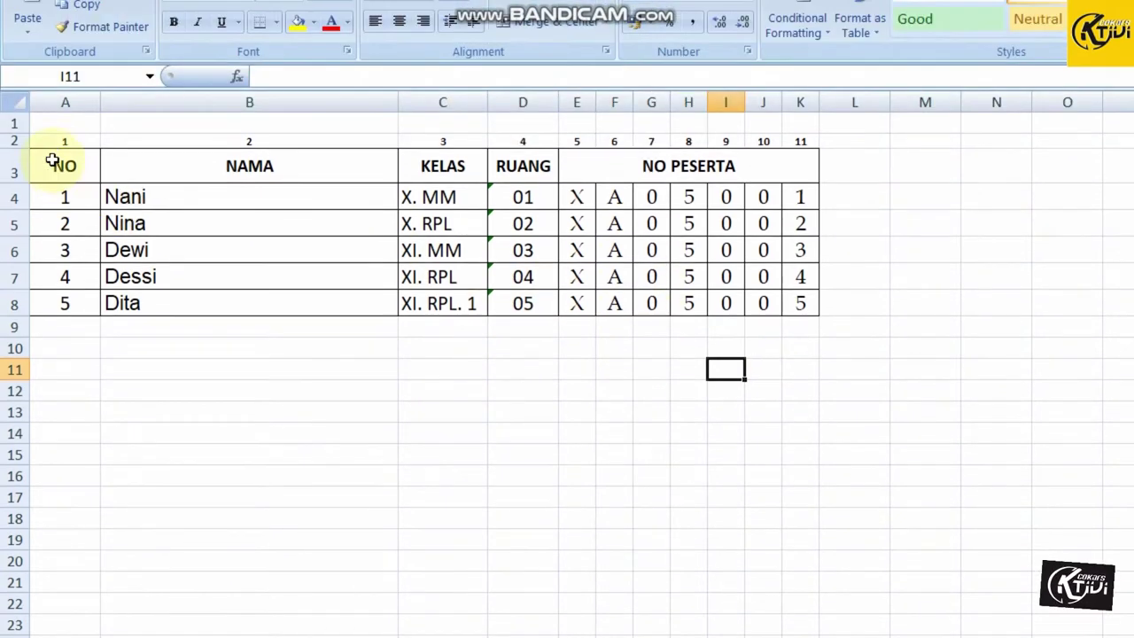
pyautogui.moveTo(61, 160); pyautogui.dragTo(749, 297)
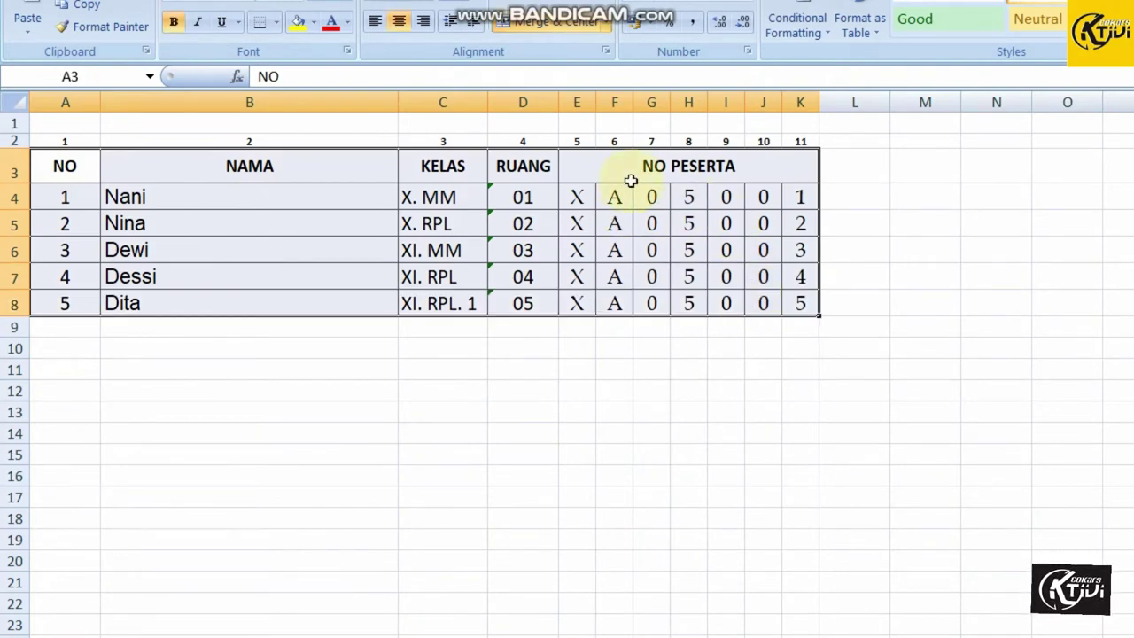
pyautogui.click(576, 157)
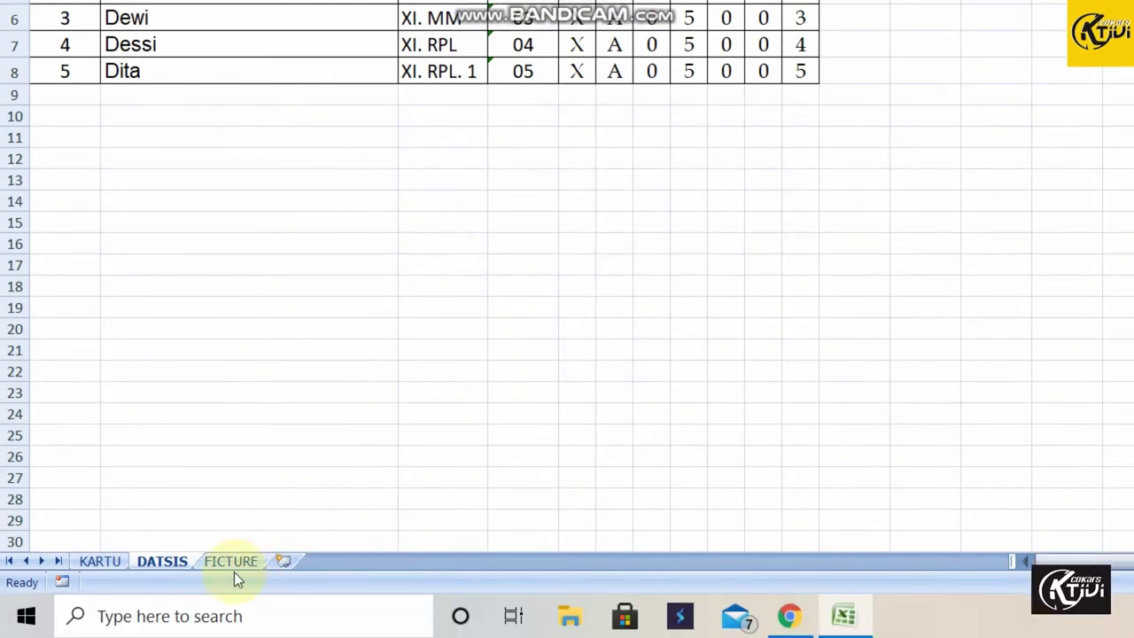
pyautogui.click(229, 562)
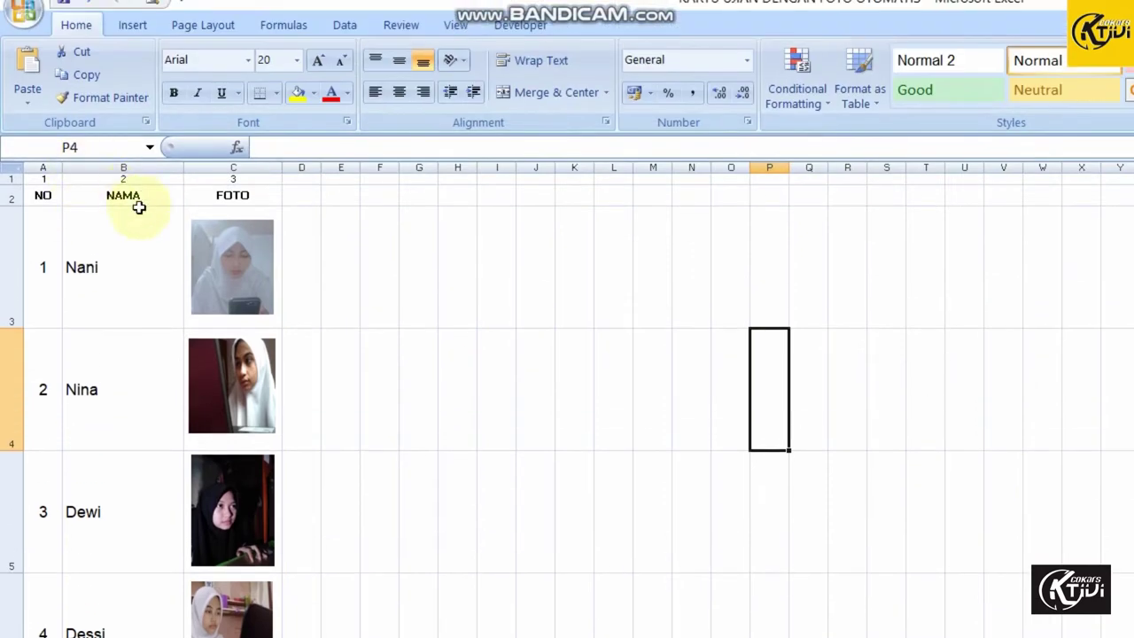
# Select the NAMA header and step through each student's photo in the FICTURE sheet
pyautogui.click(134, 199)
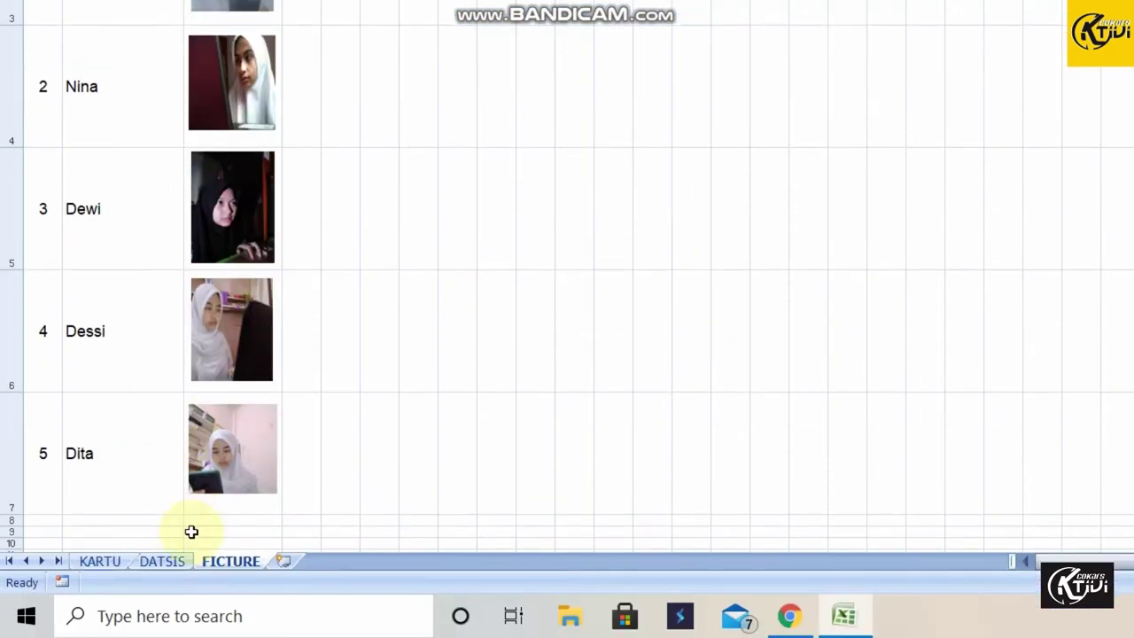
pyautogui.click(177, 560)
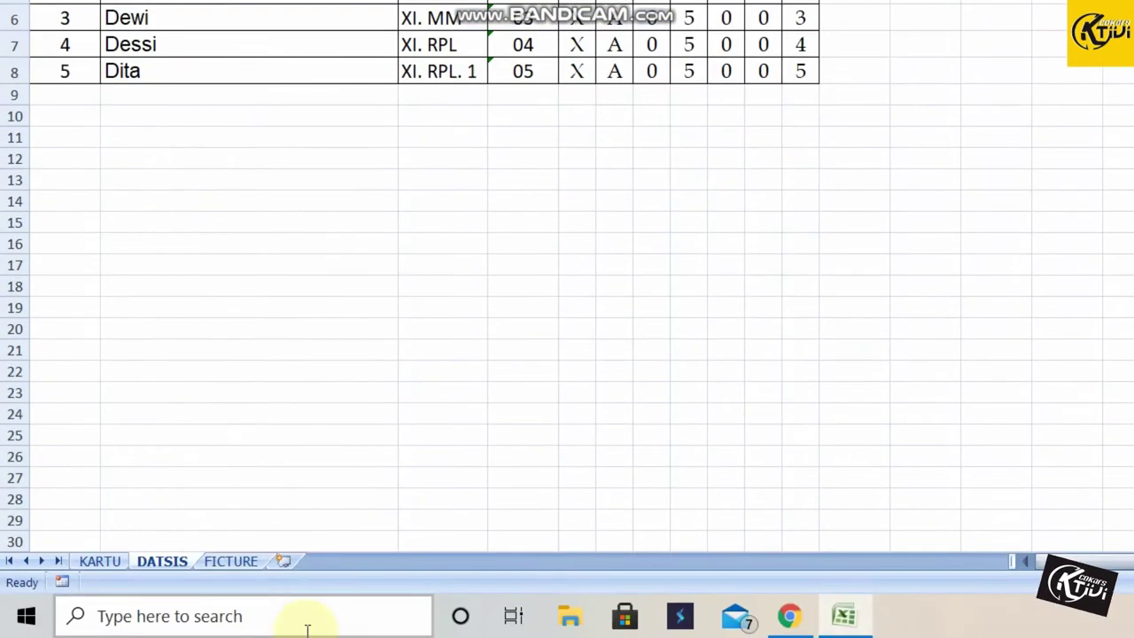
pyautogui.click(225, 560)
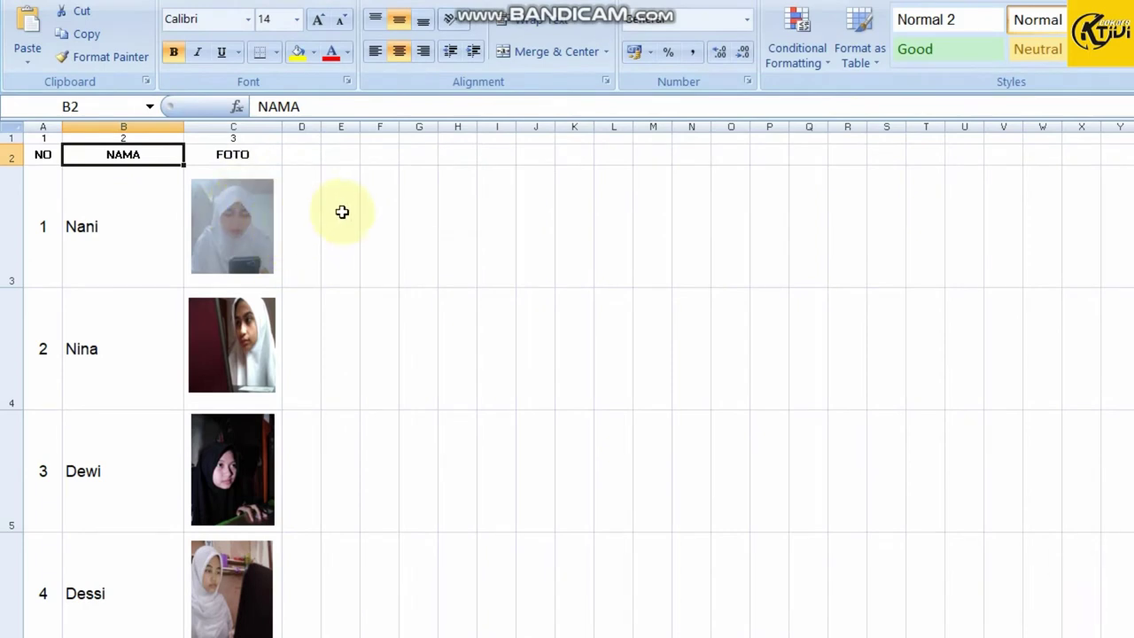
pyautogui.click(342, 212)
pyautogui.click(246, 222)
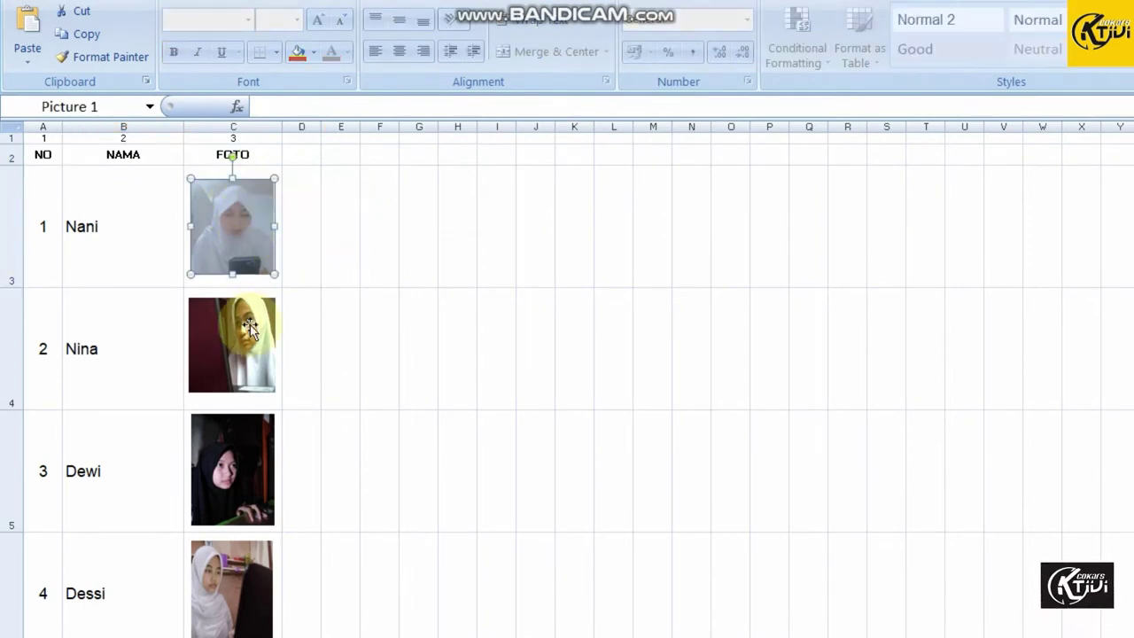
pyautogui.click(255, 350)
pyautogui.click(259, 473)
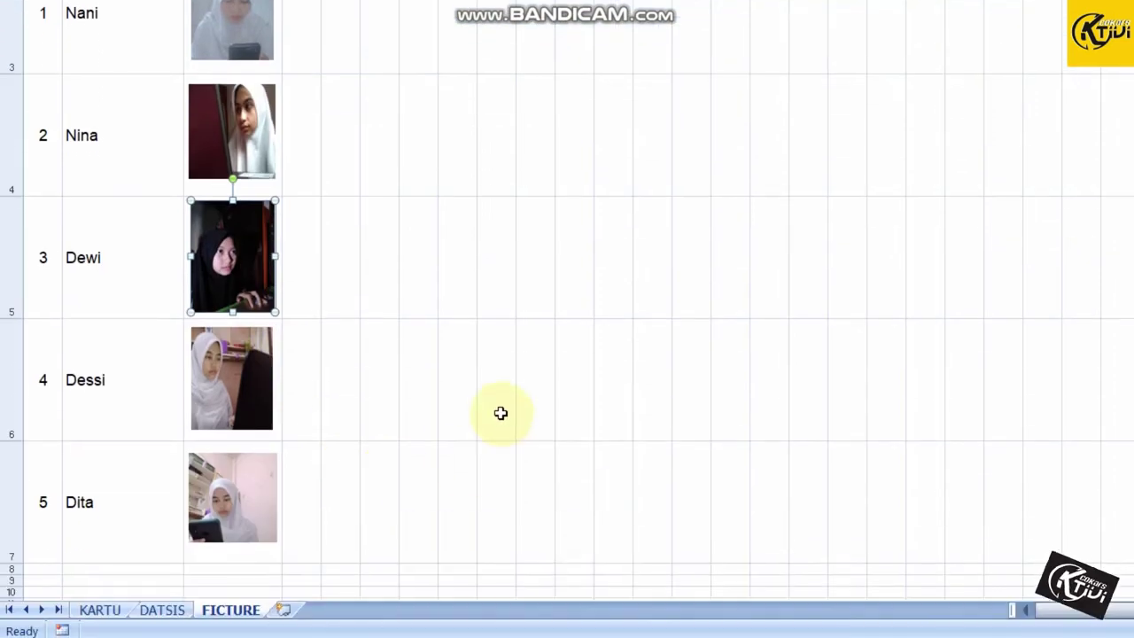
# Check the KARTU card photo's =TAMPILKAN formula, then move via FICTURE to the DATSIS sheet
pyautogui.click(100, 561)
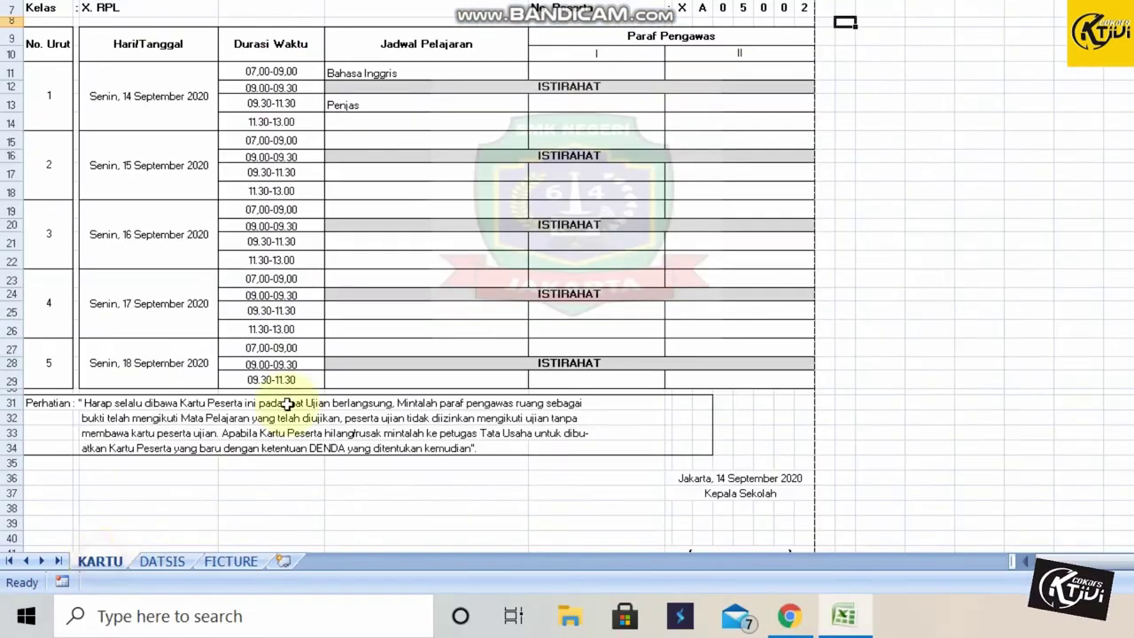
pyautogui.click(660, 266)
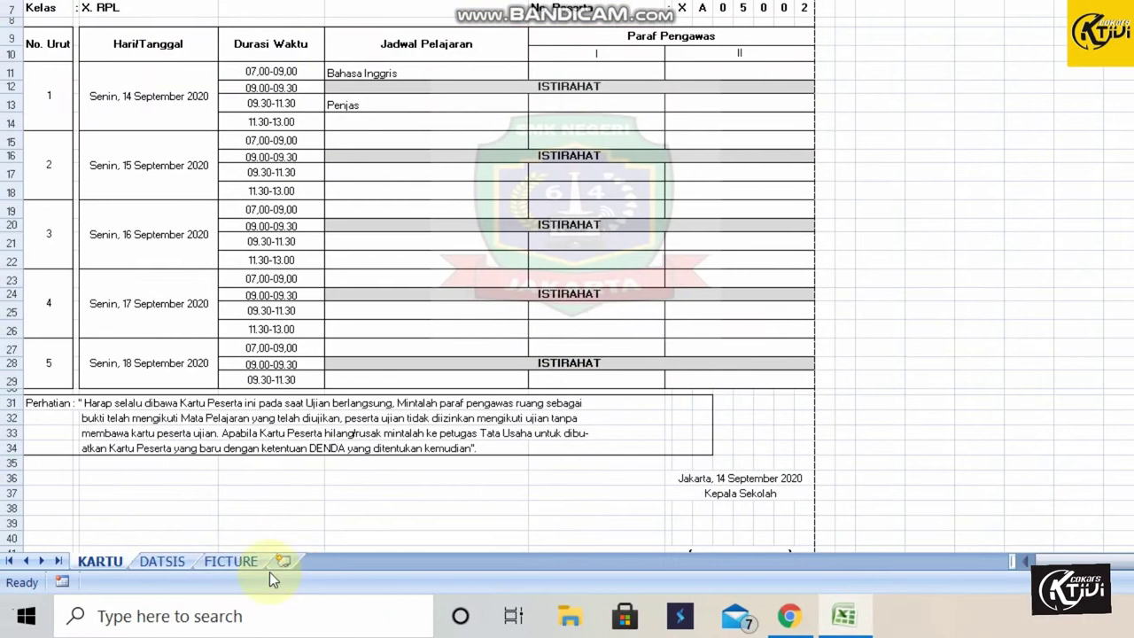
pyautogui.click(242, 565)
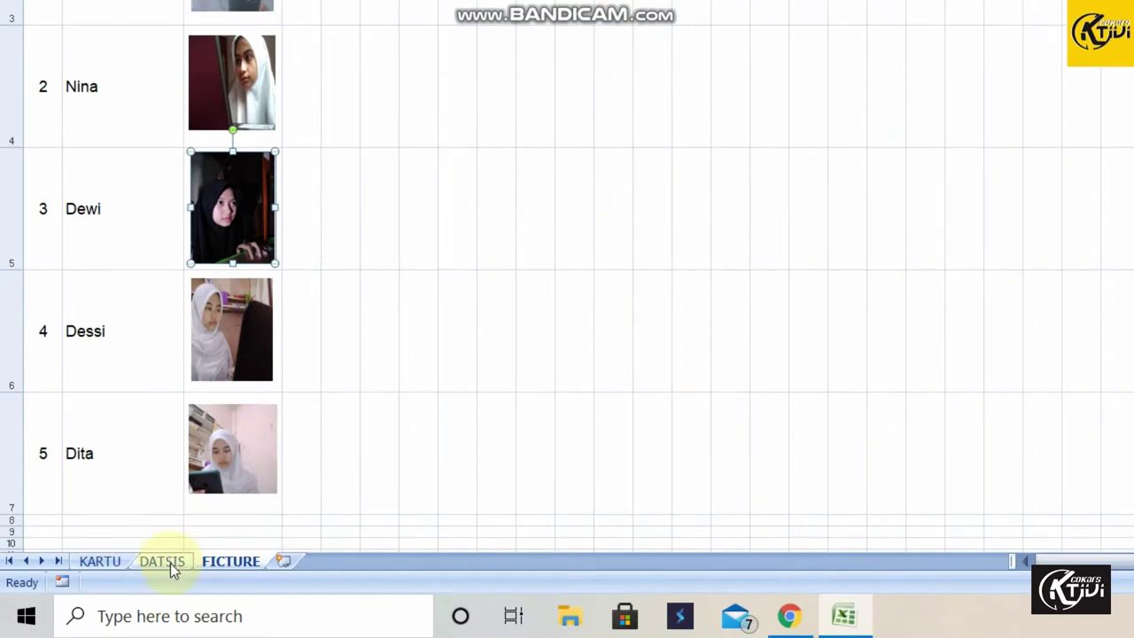
pyautogui.click(170, 563)
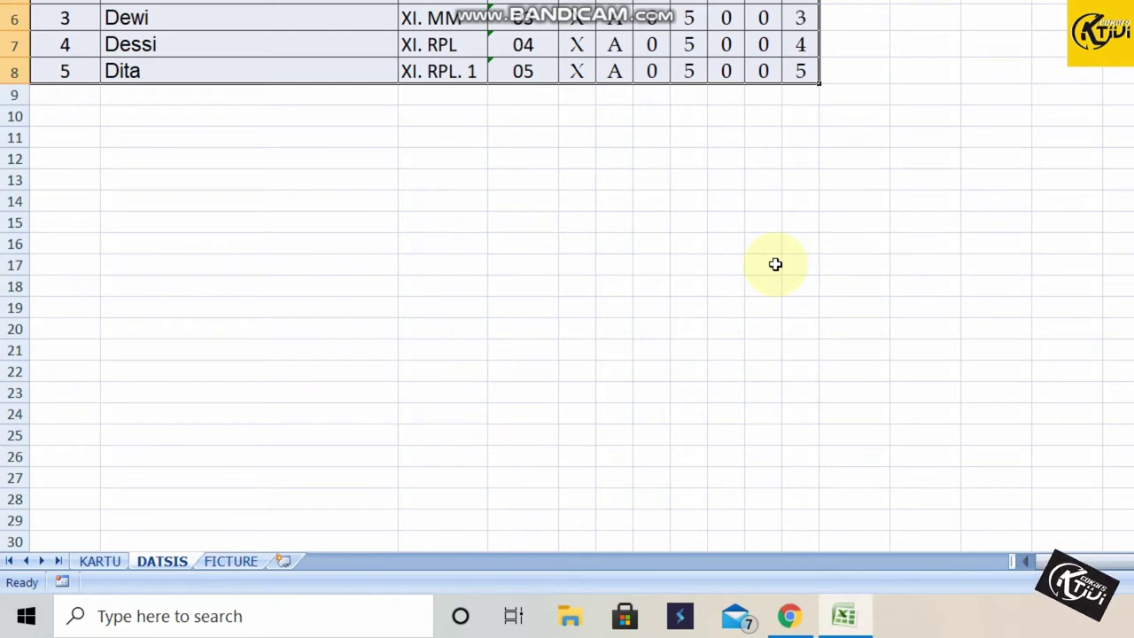
# Clear the selection and select the student data rows A4:K8 on DATSIS
pyautogui.click(726, 222)
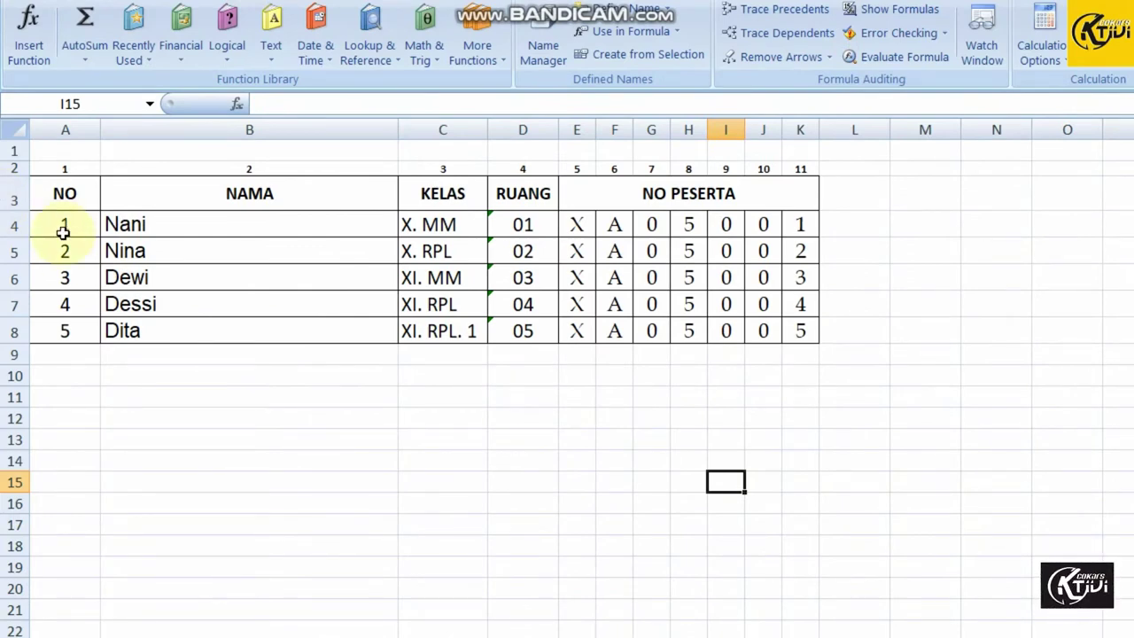
pyautogui.moveTo(65, 226)
pyautogui.mouseDown()
pyautogui.moveTo(767, 281)
pyautogui.moveTo(798, 330)
pyautogui.mouseUp()
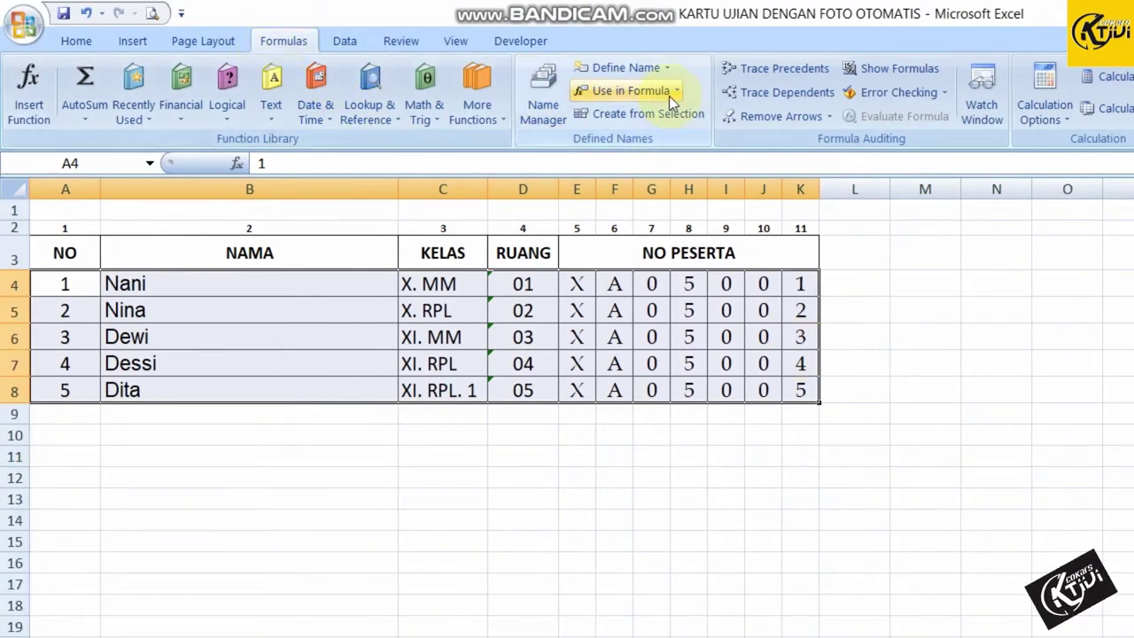
# Define the name datsis with Workbook scope referring to =DATSIS!$A$4:$K$8
pyautogui.click(633, 69)
pyautogui.write('datsis')
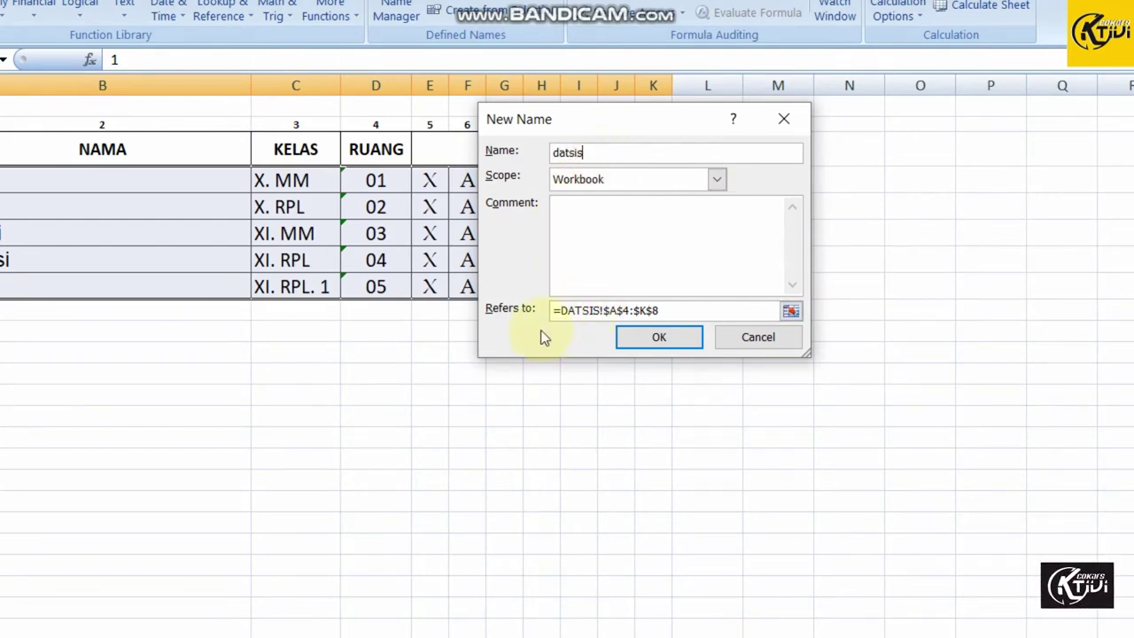
pyautogui.click(680, 312)
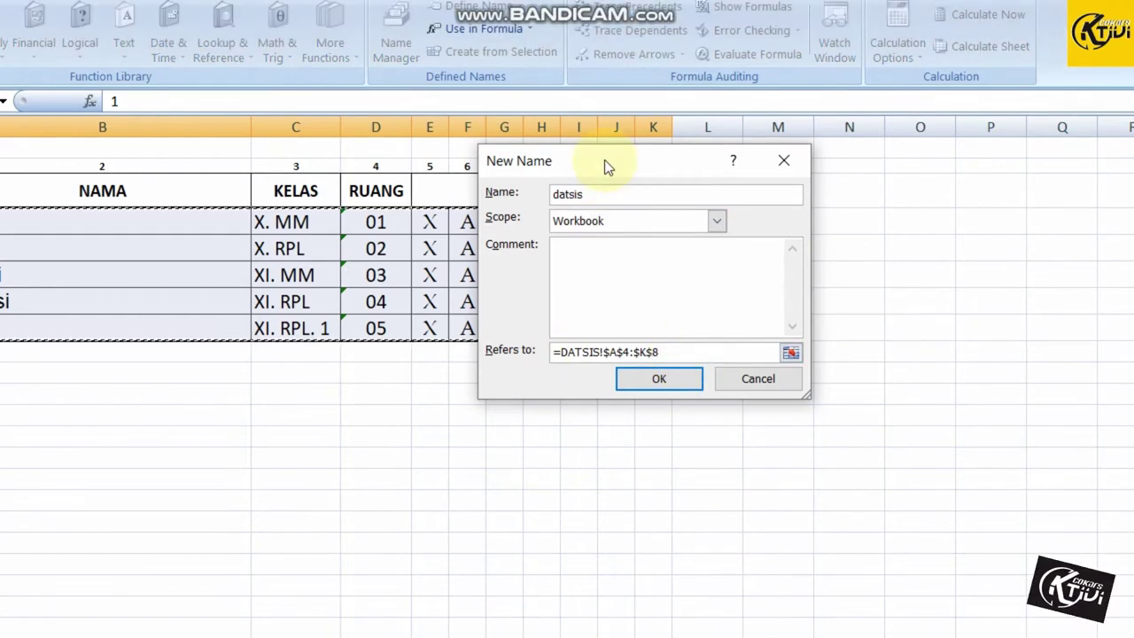
pyautogui.moveTo(604, 160); pyautogui.dragTo(850, 202)
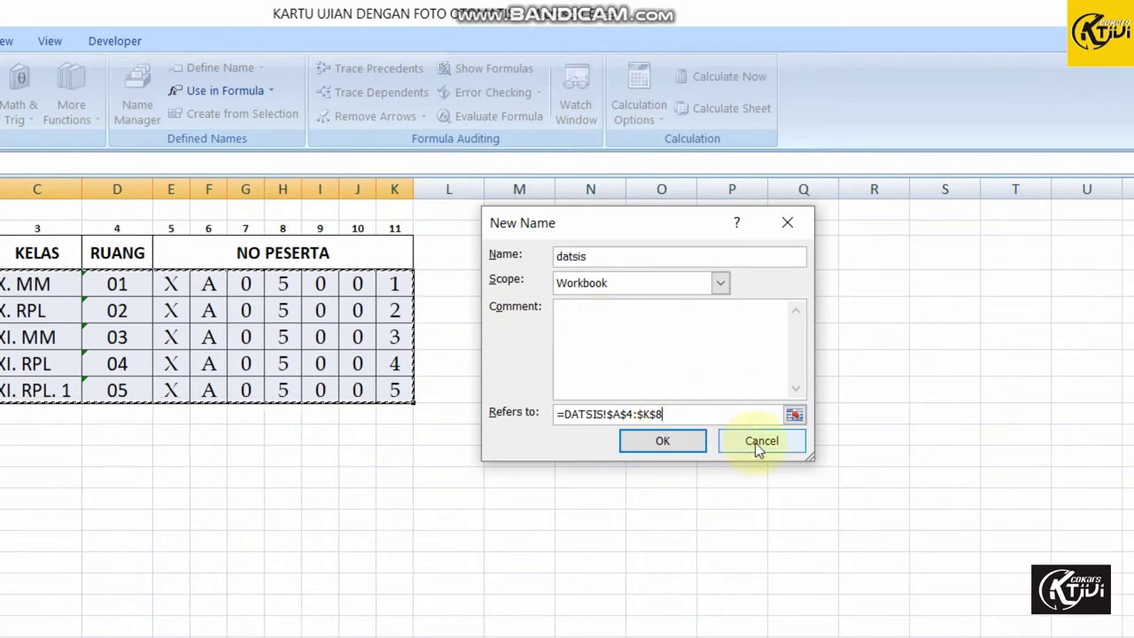
# Cancel the new name and change the DATSIS name to =DATSIS!$A$4:$K$138 in Name Manager
pyautogui.click(758, 445)
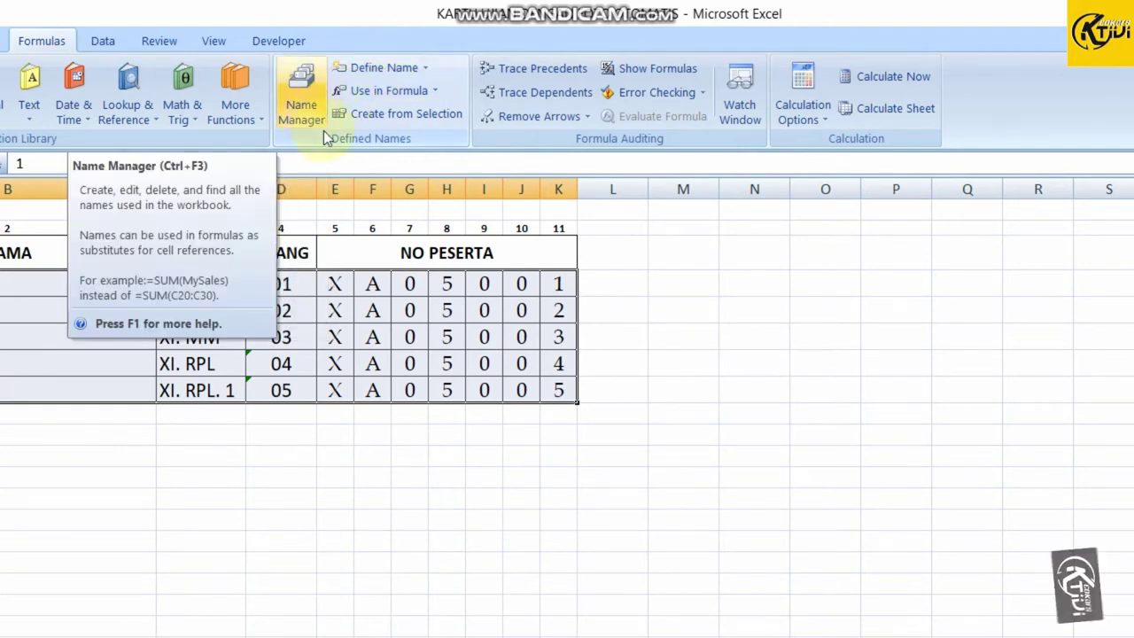
pyautogui.click(309, 104)
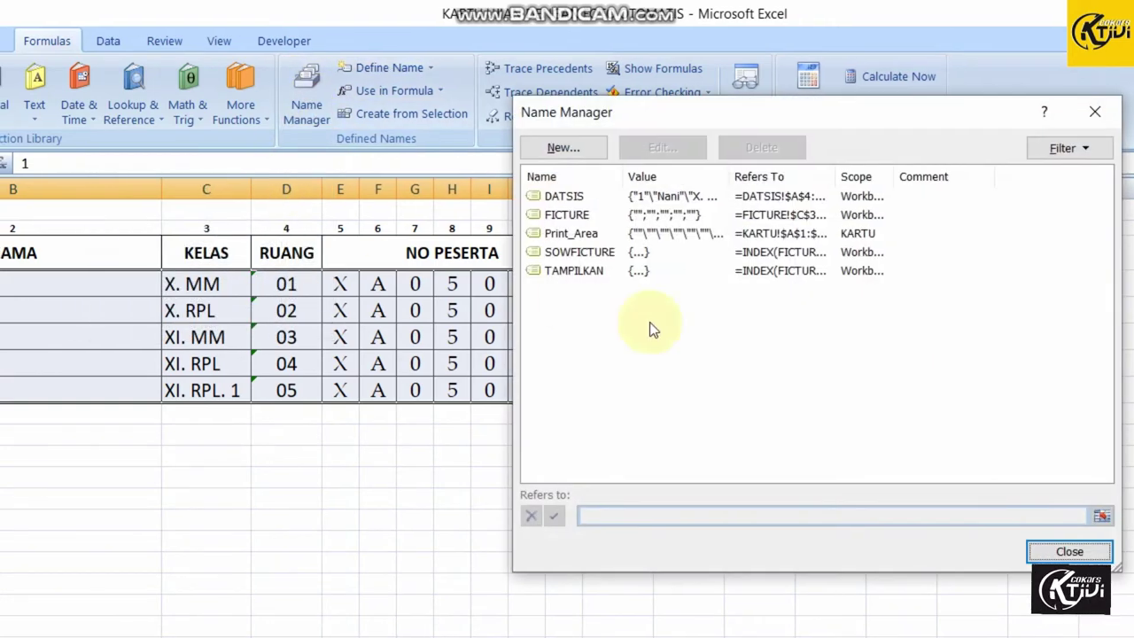
pyautogui.click(572, 196)
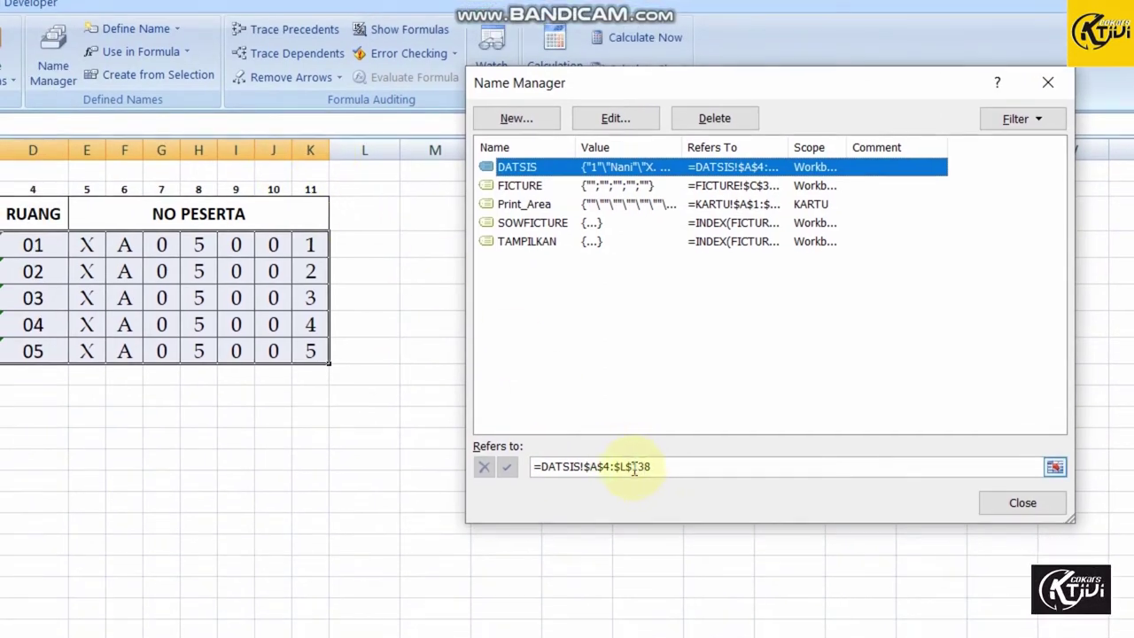
pyautogui.click(626, 466)
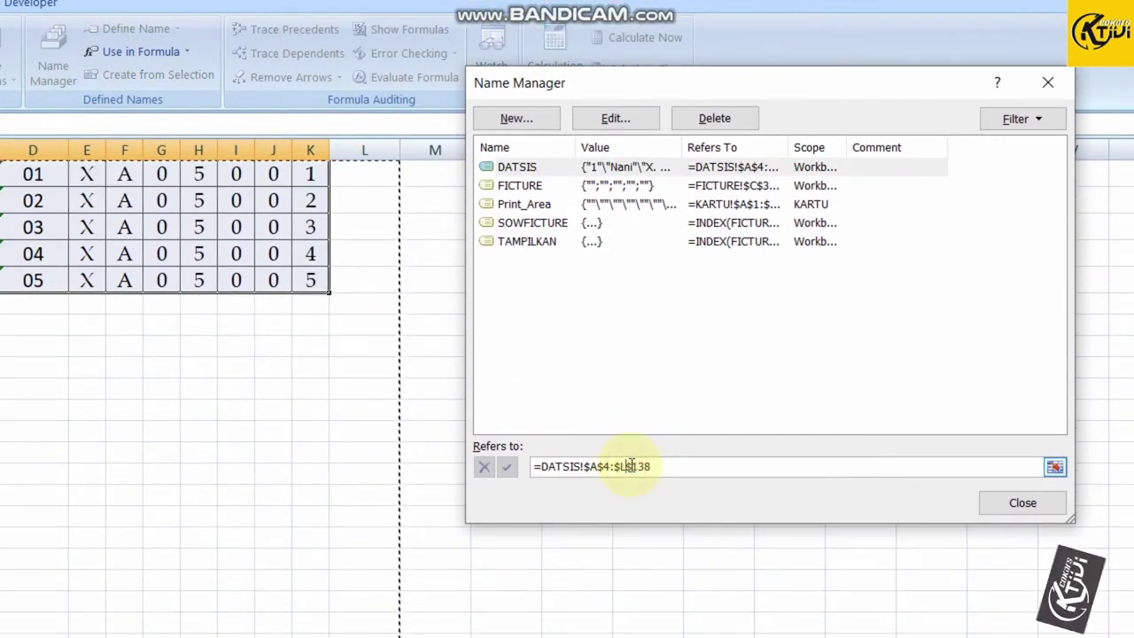
pyautogui.press('BackSpace')
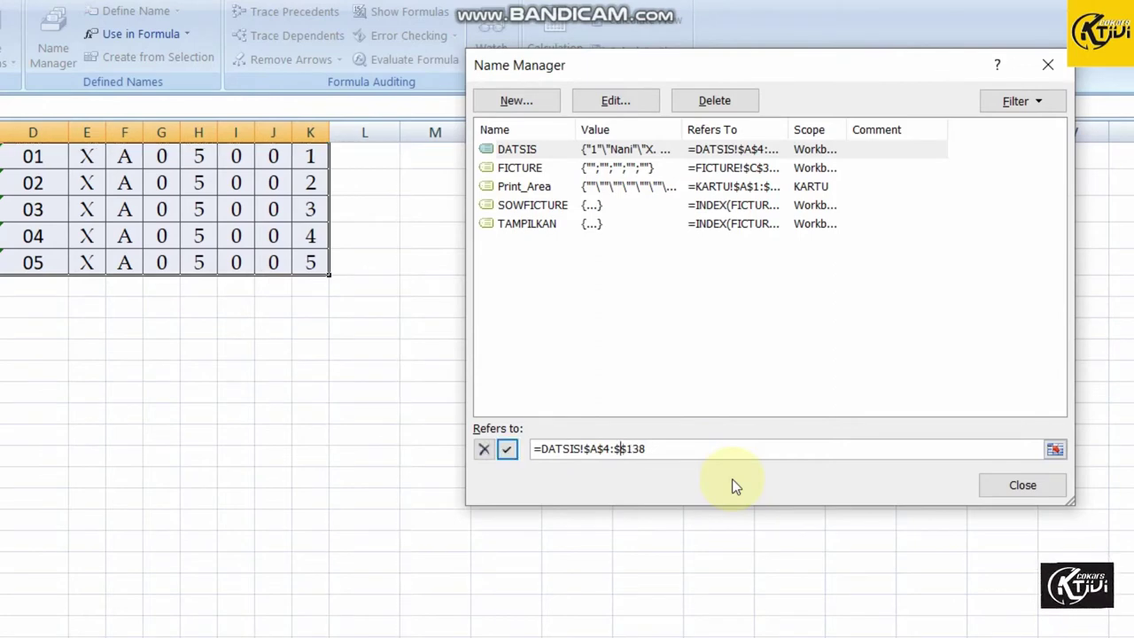
pyautogui.write('K')
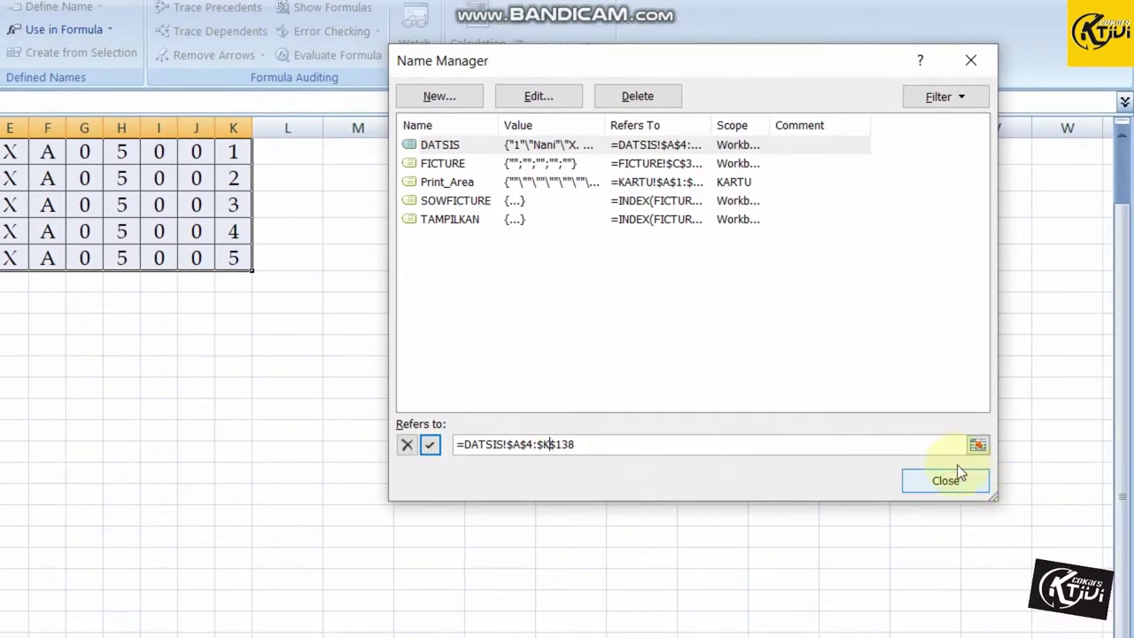
pyautogui.click(946, 483)
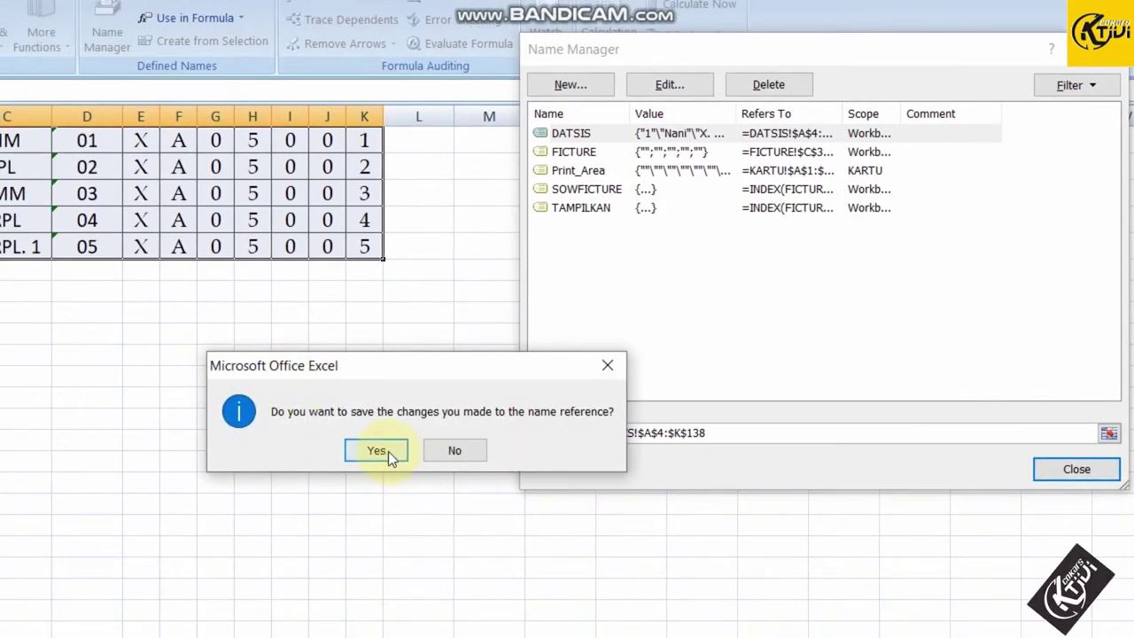
pyautogui.click(379, 451)
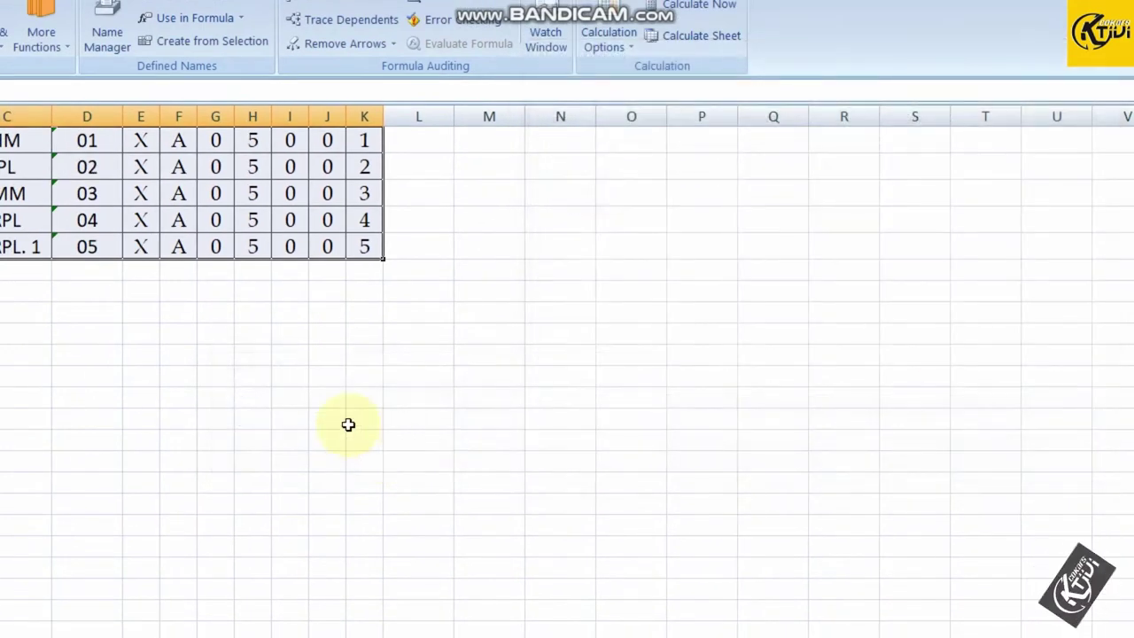
# Return to the FICTURE photo sheet with no picture left selected
pyautogui.click(581, 313)
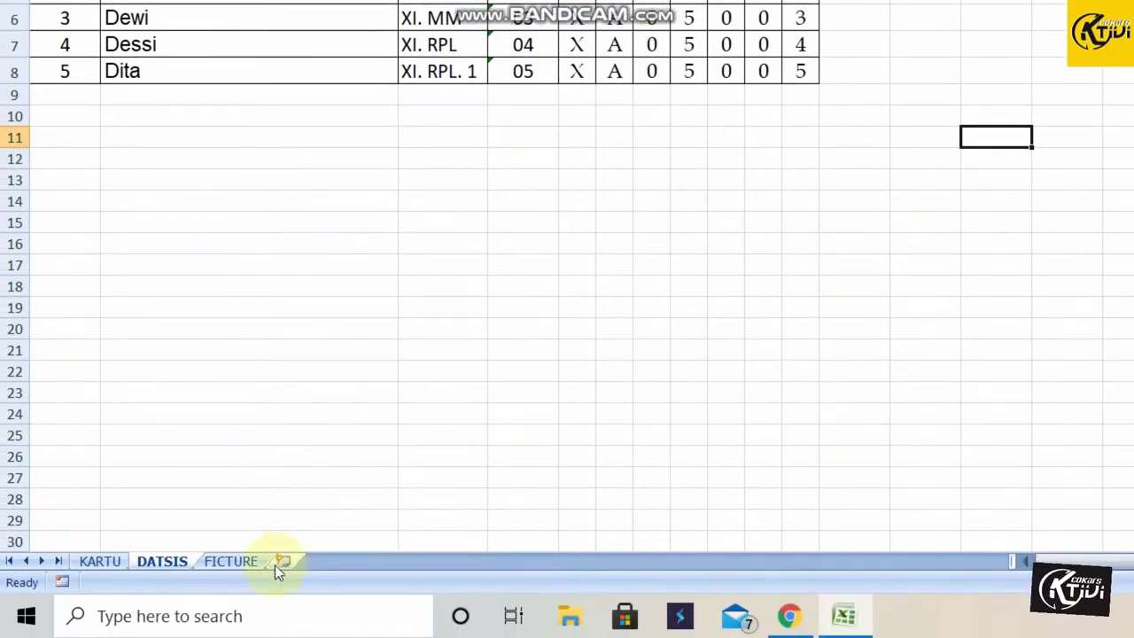
pyautogui.click(237, 563)
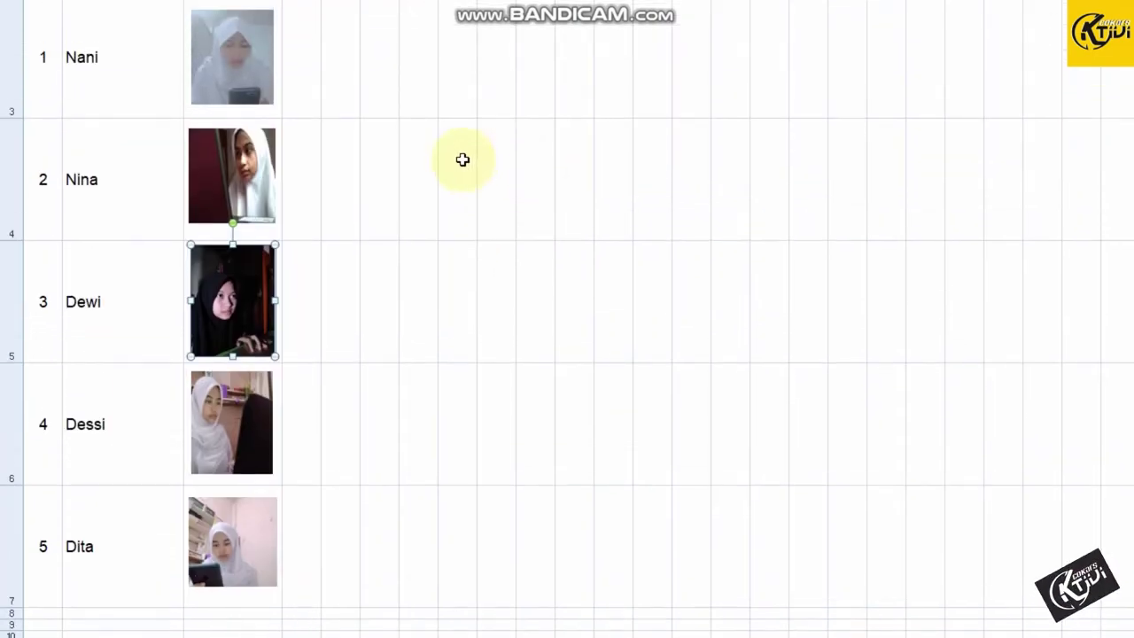
pyautogui.press('Escape')
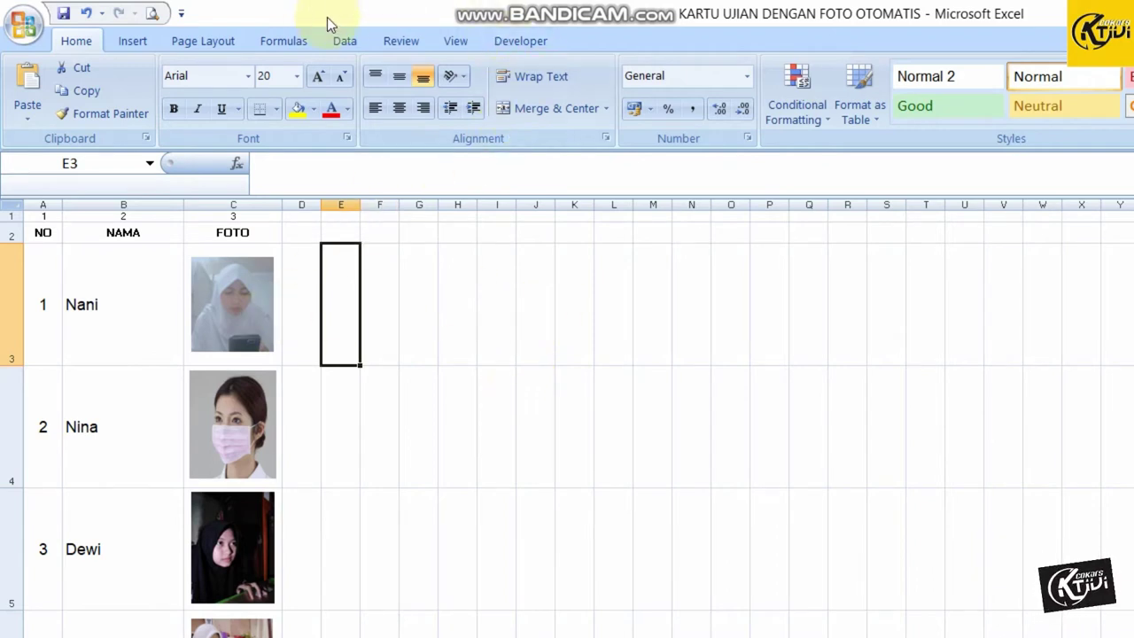
pyautogui.click(299, 40)
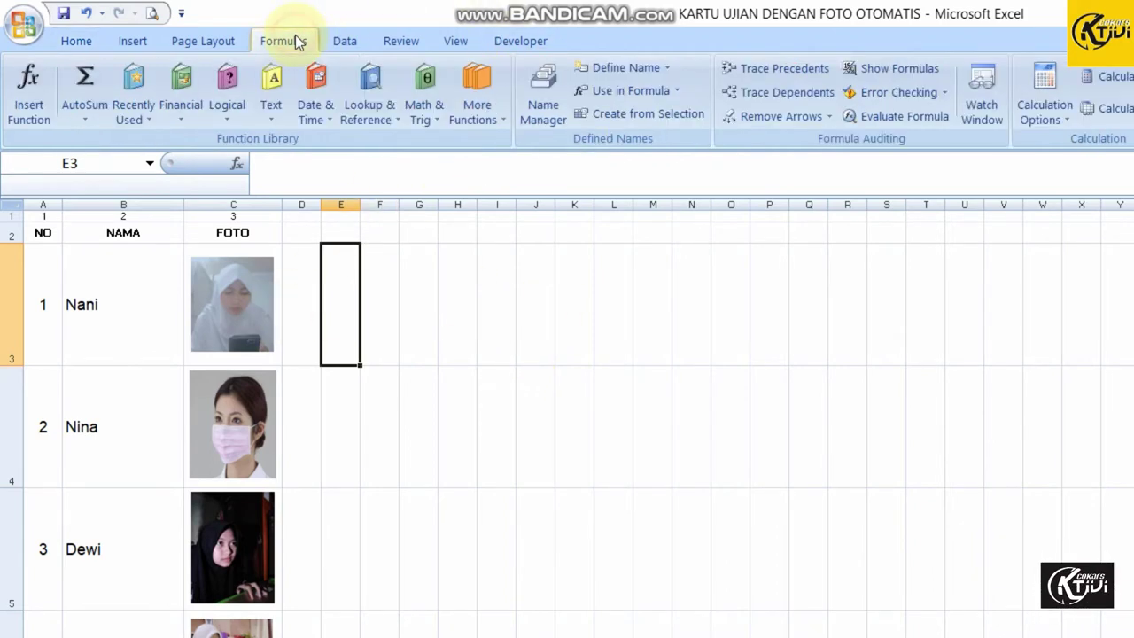
pyautogui.click(619, 68)
pyautogui.write('FIKTUR')
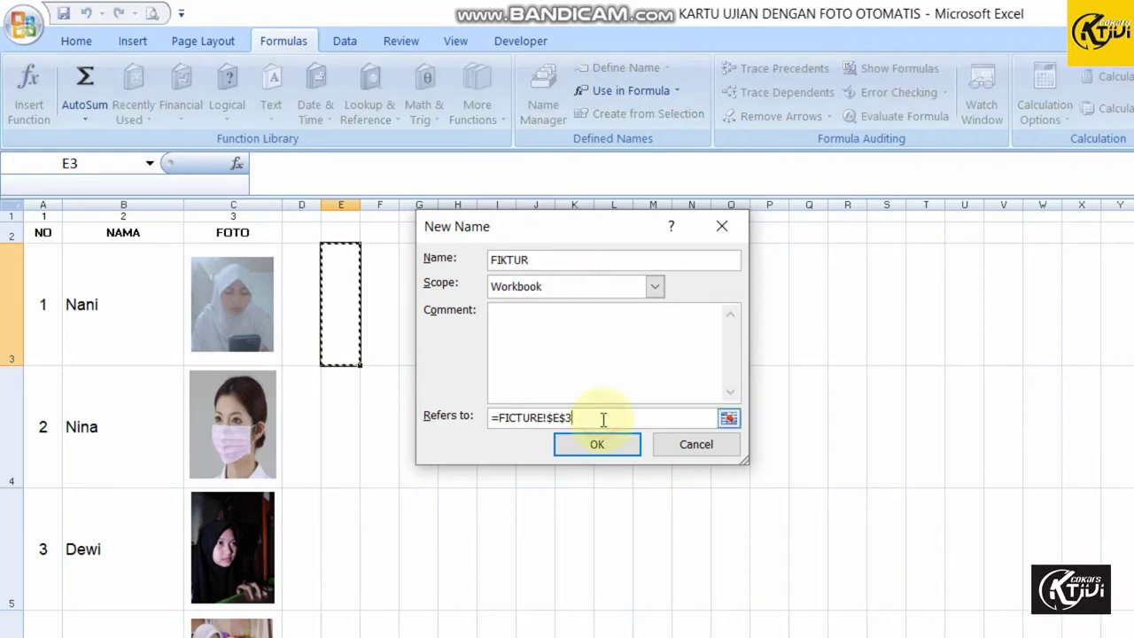
pyautogui.moveTo(601, 418); pyautogui.dragTo(536, 417)
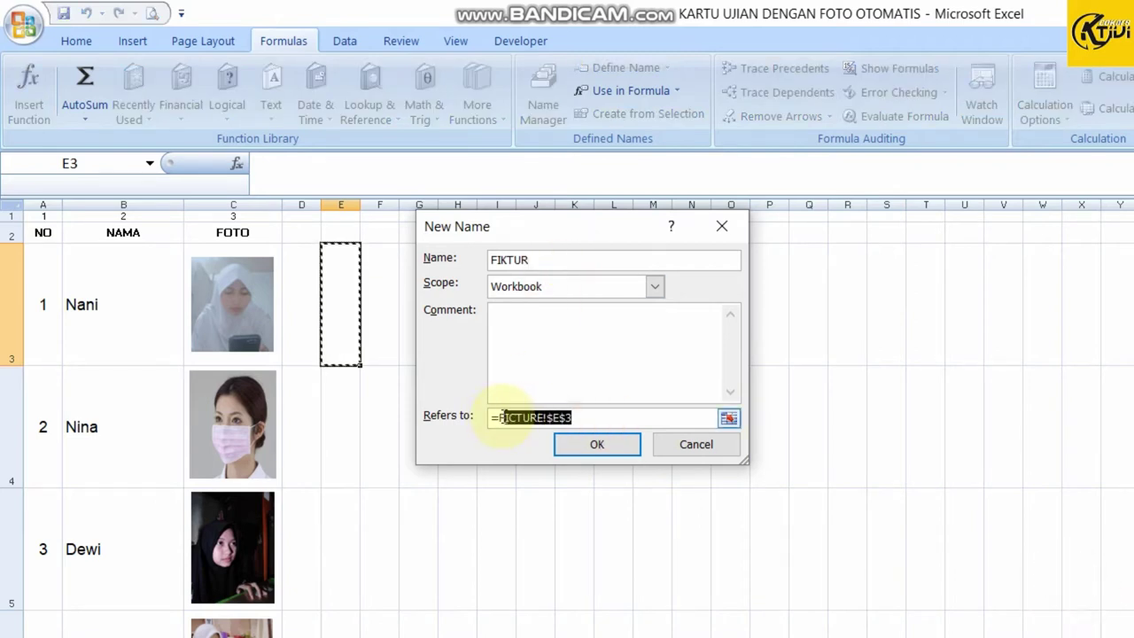
pyautogui.click(303, 273)
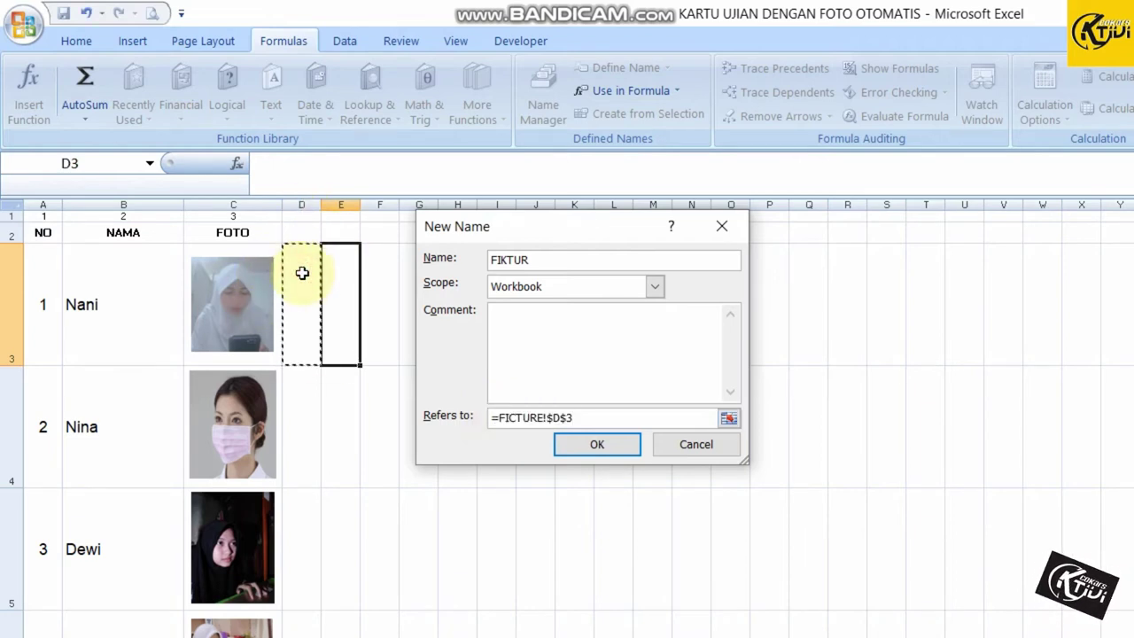
pyautogui.press('Left')
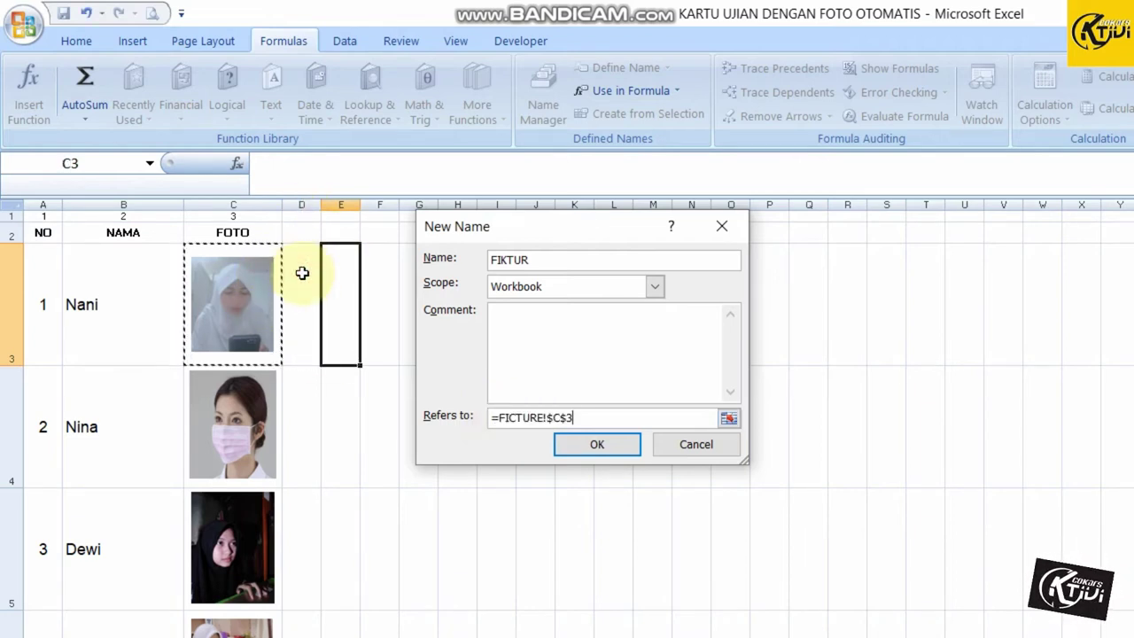
pyautogui.hotkey('shift', 'Down')
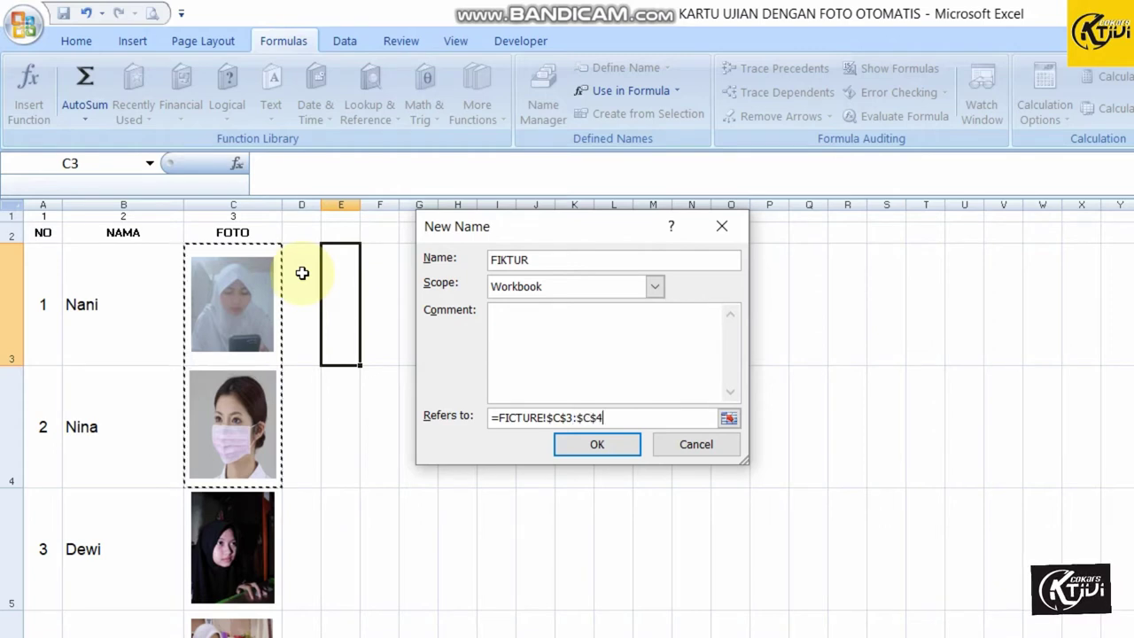
pyautogui.hotkey('shift', 'Down')
pyautogui.hotkey('shift', 'Down')
pyautogui.hotkey('shift', 'Down')
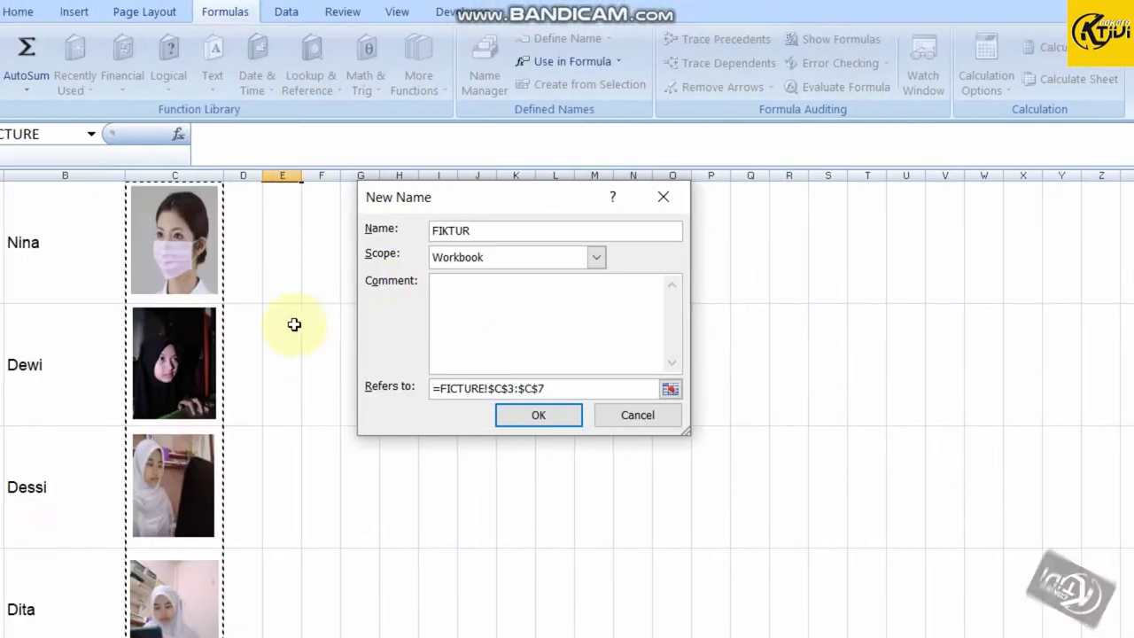
pyautogui.click(631, 416)
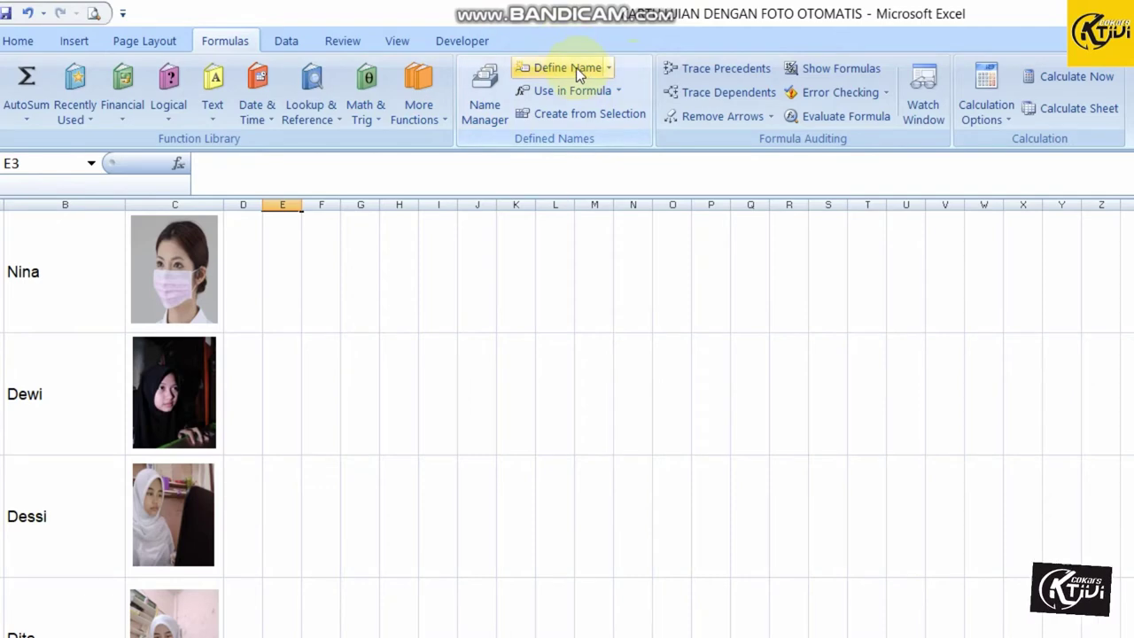
pyautogui.click(491, 107)
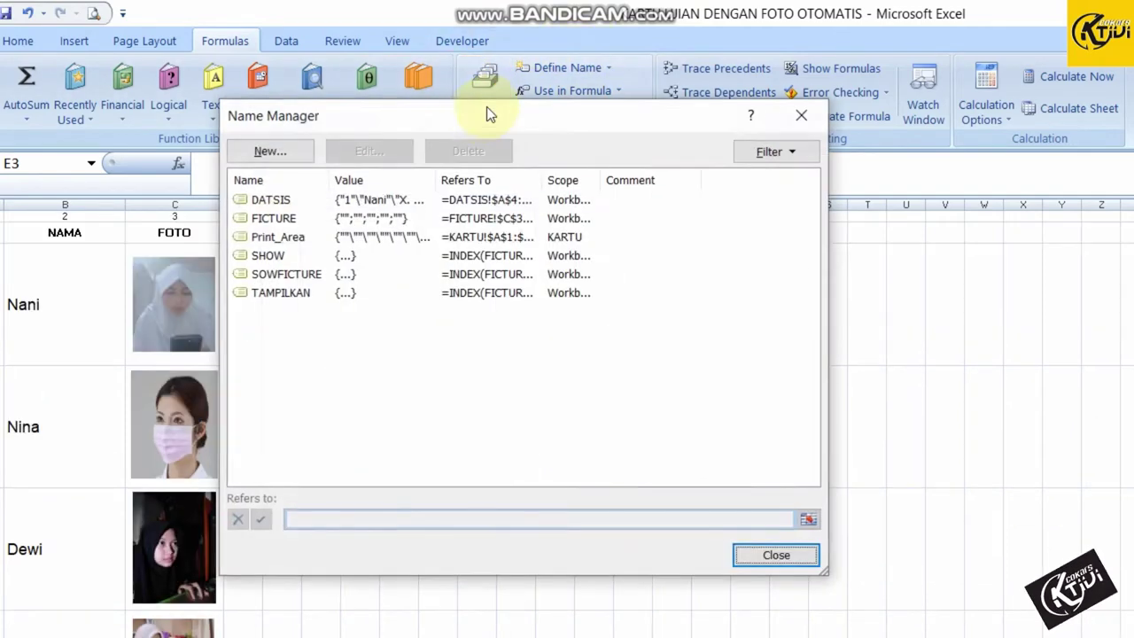
pyautogui.click(273, 219)
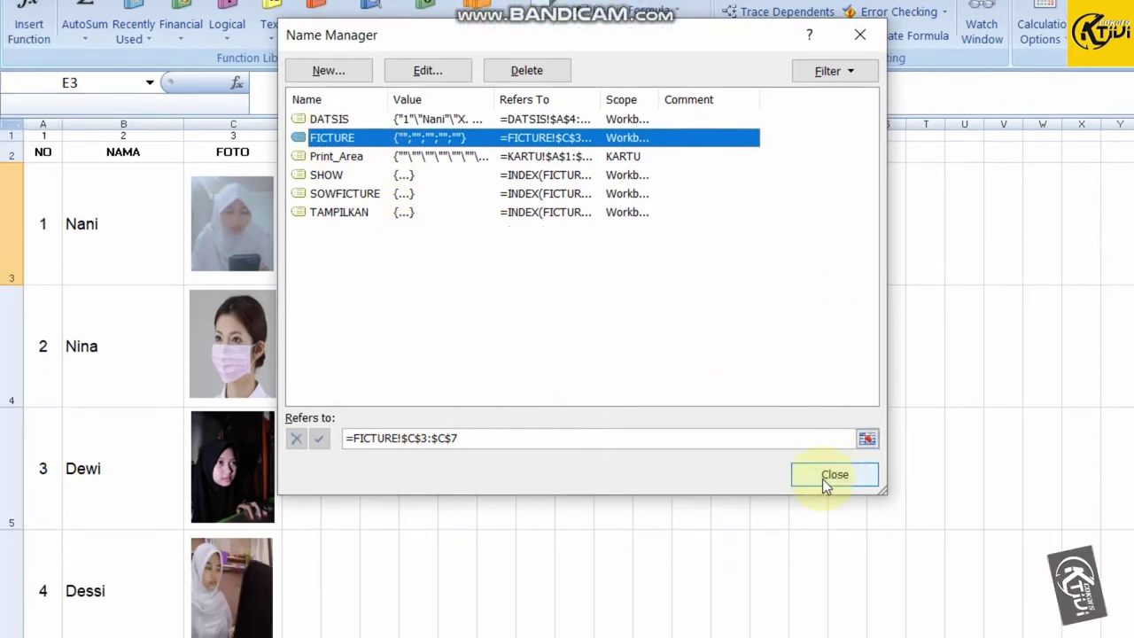
pyautogui.click(835, 496)
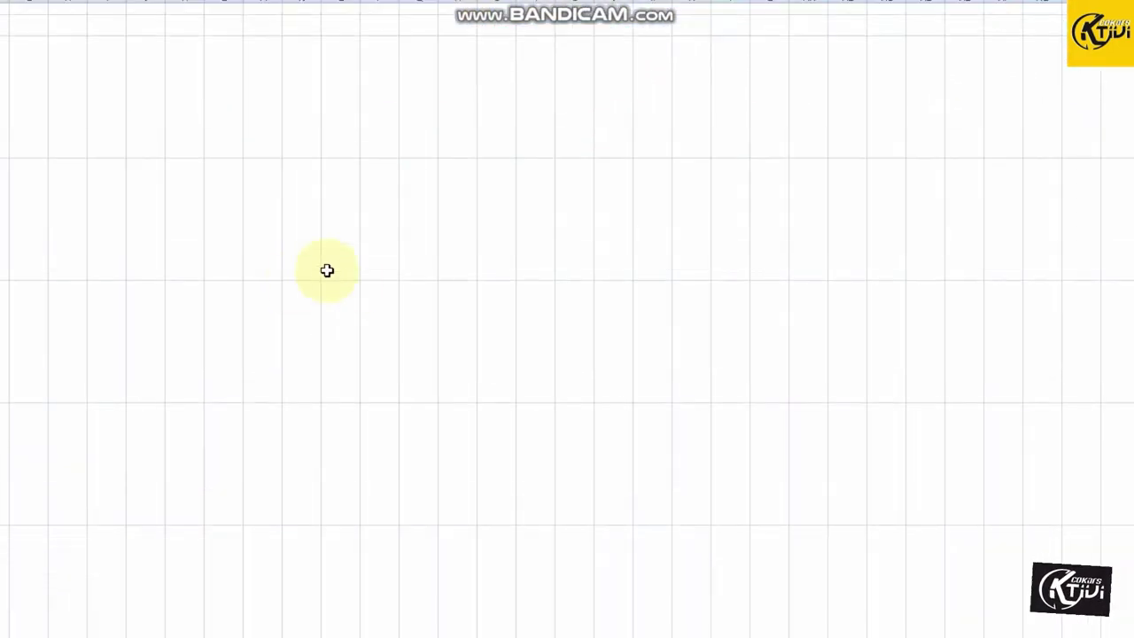
pyautogui.click(284, 160)
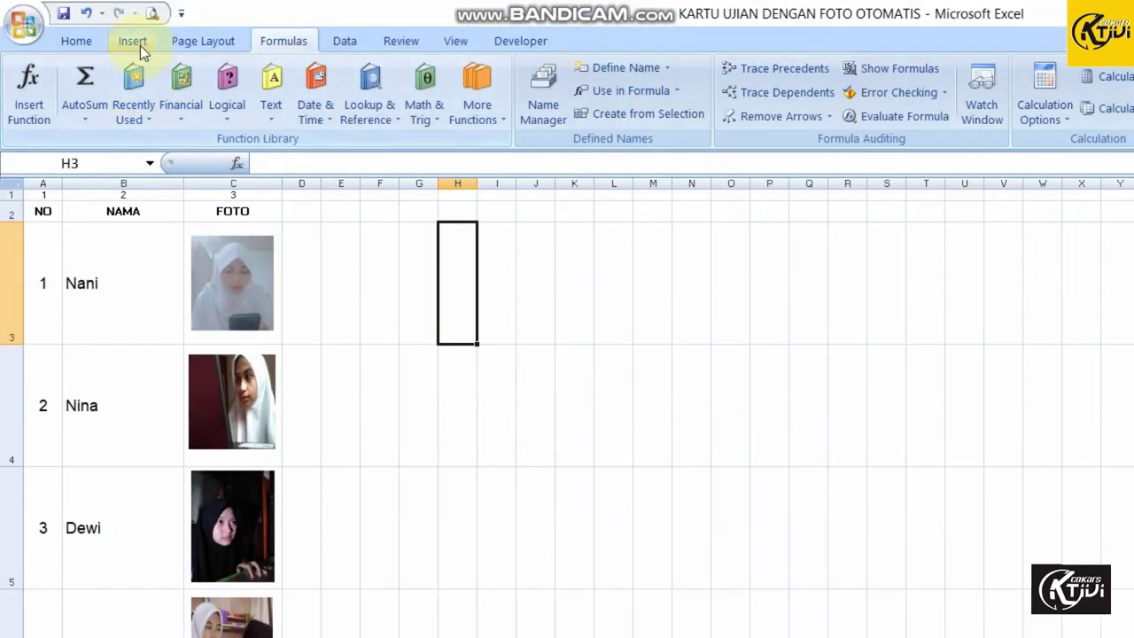
# Insert the masked-woman photo file C, shrink it and set it aside near column G
pyautogui.click(136, 44)
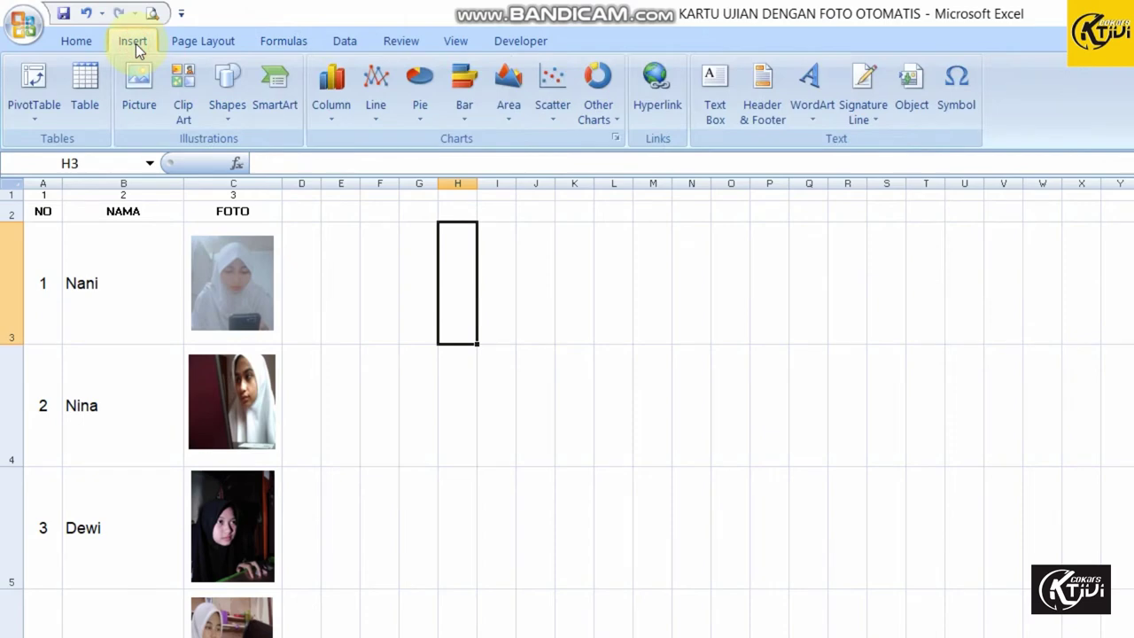
pyautogui.click(147, 91)
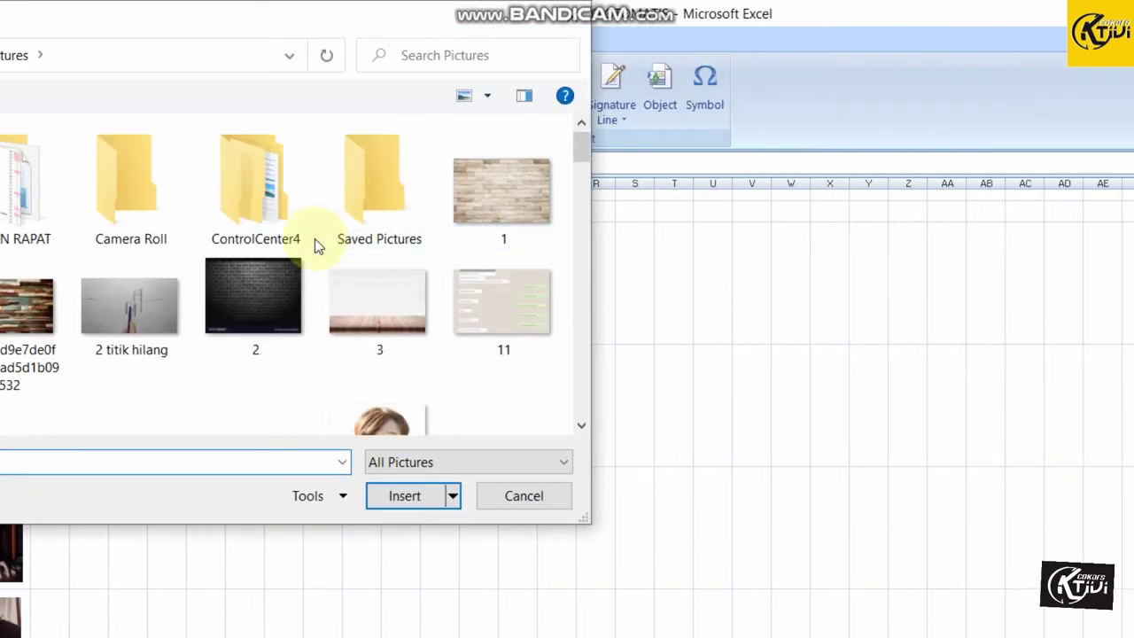
pyautogui.scroll(-3, 314, 238)
pyautogui.scroll(-3, 314, 239)
pyautogui.scroll(-2, 292, 230)
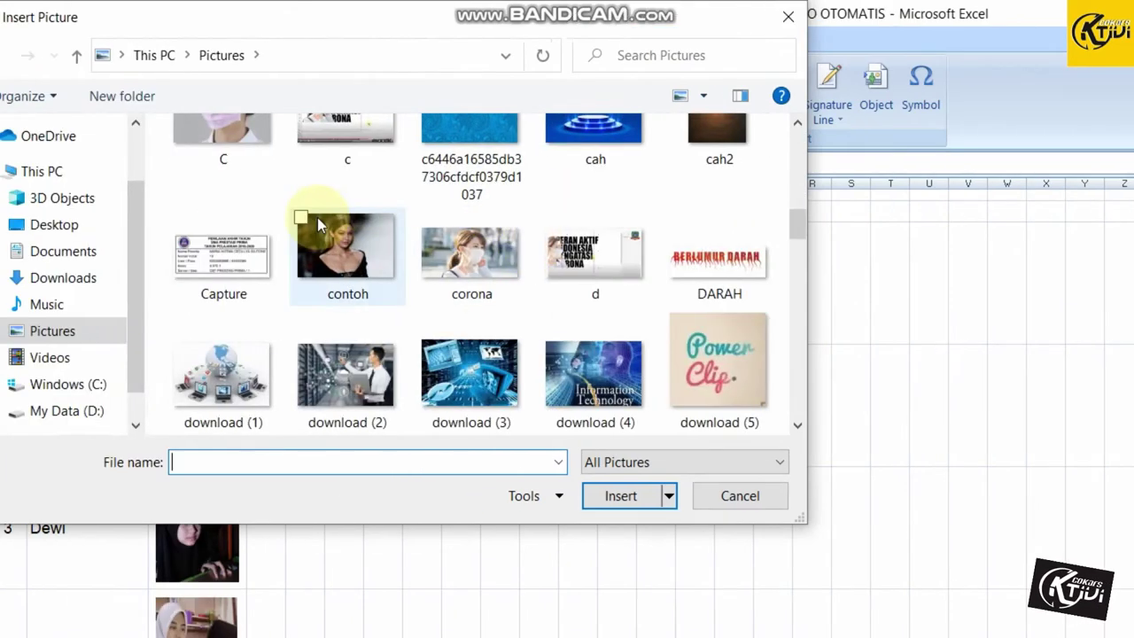
pyautogui.scroll(1, 317, 217)
pyautogui.click(222, 168)
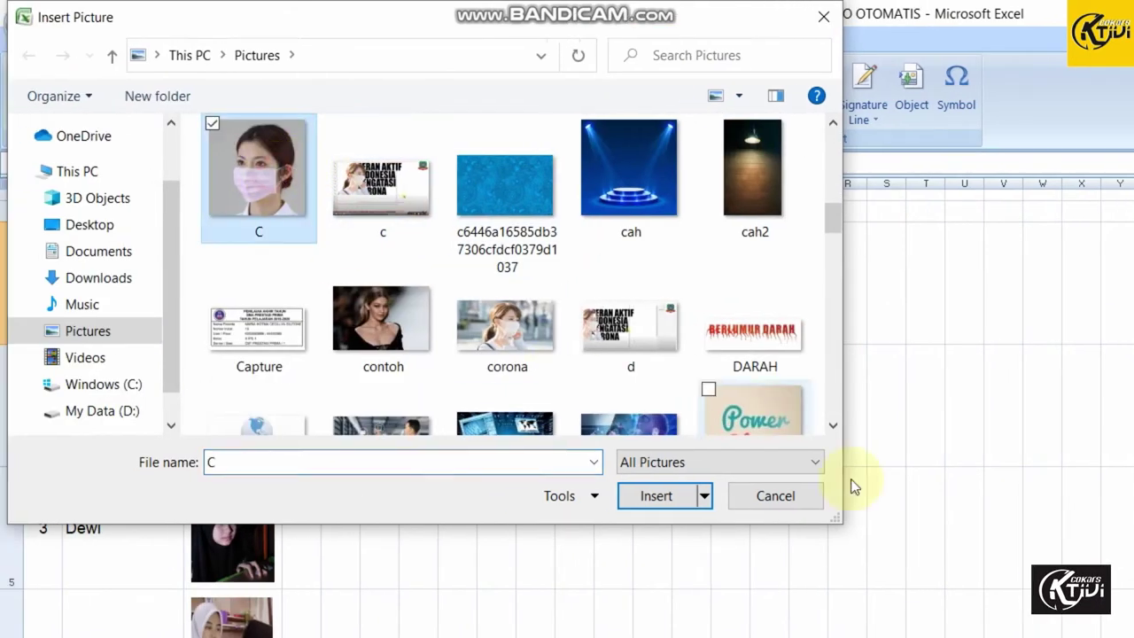
pyautogui.click(647, 401)
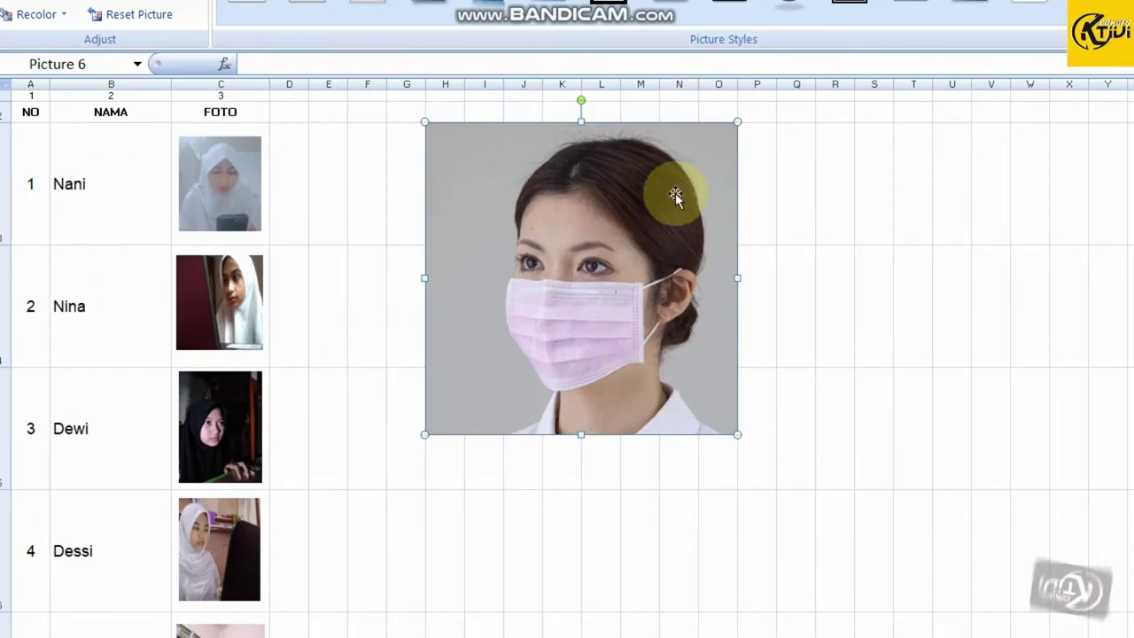
pyautogui.moveTo(737, 163); pyautogui.dragTo(549, 354)
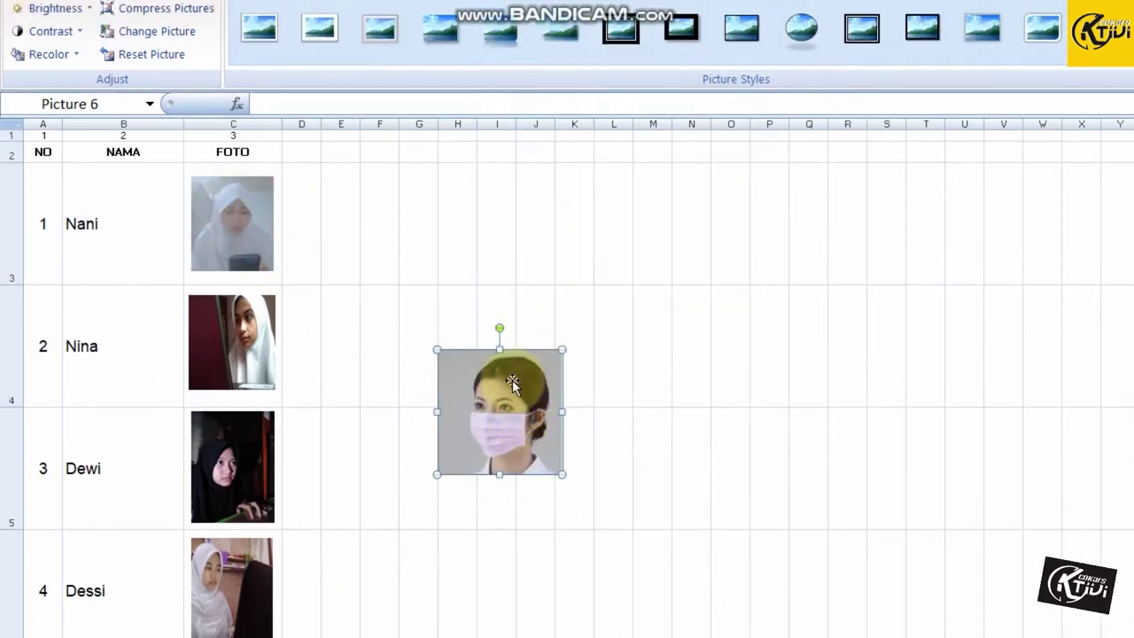
pyautogui.moveTo(508, 380)
pyautogui.mouseDown()
pyautogui.moveTo(257, 192)
pyautogui.moveTo(408, 212)
pyautogui.mouseUp()
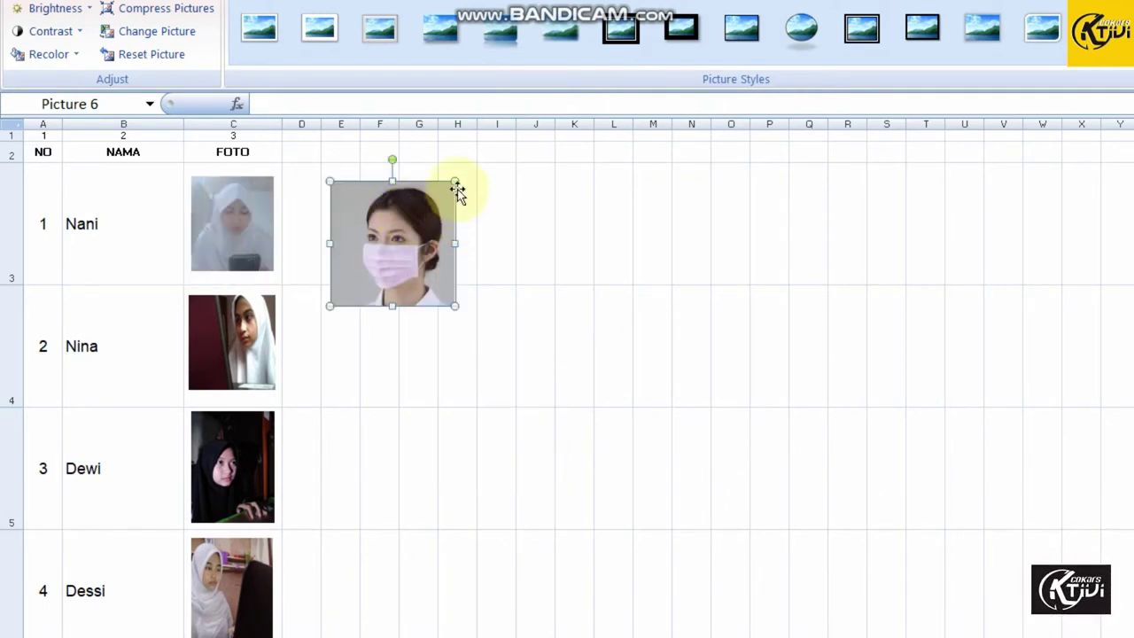
pyautogui.moveTo(456, 180); pyautogui.dragTo(413, 222)
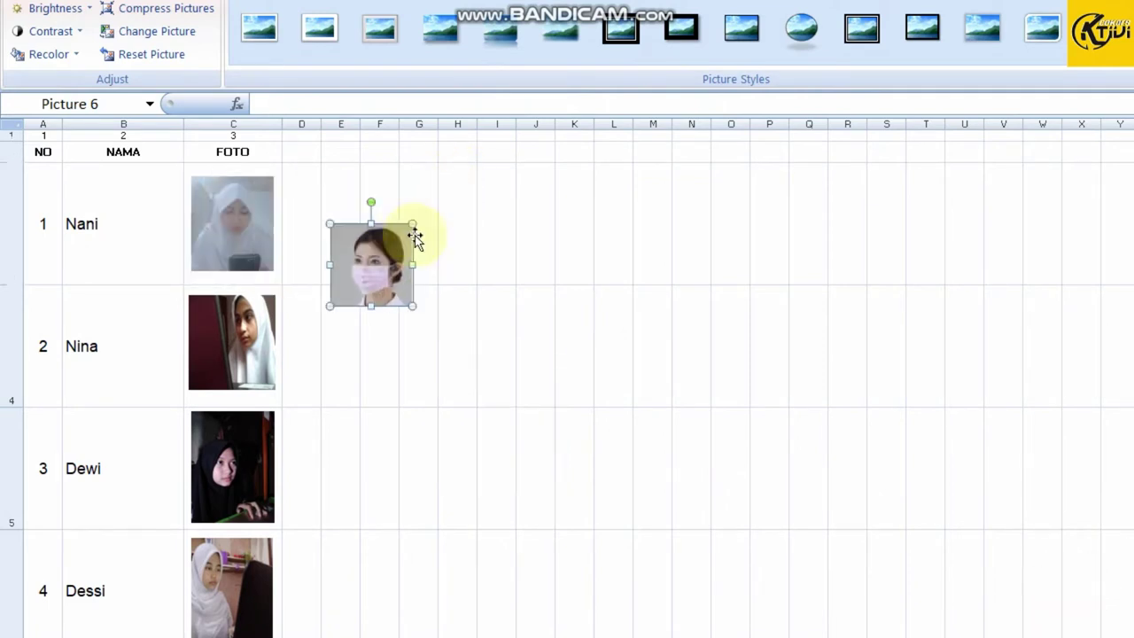
pyautogui.moveTo(380, 264); pyautogui.dragTo(442, 409)
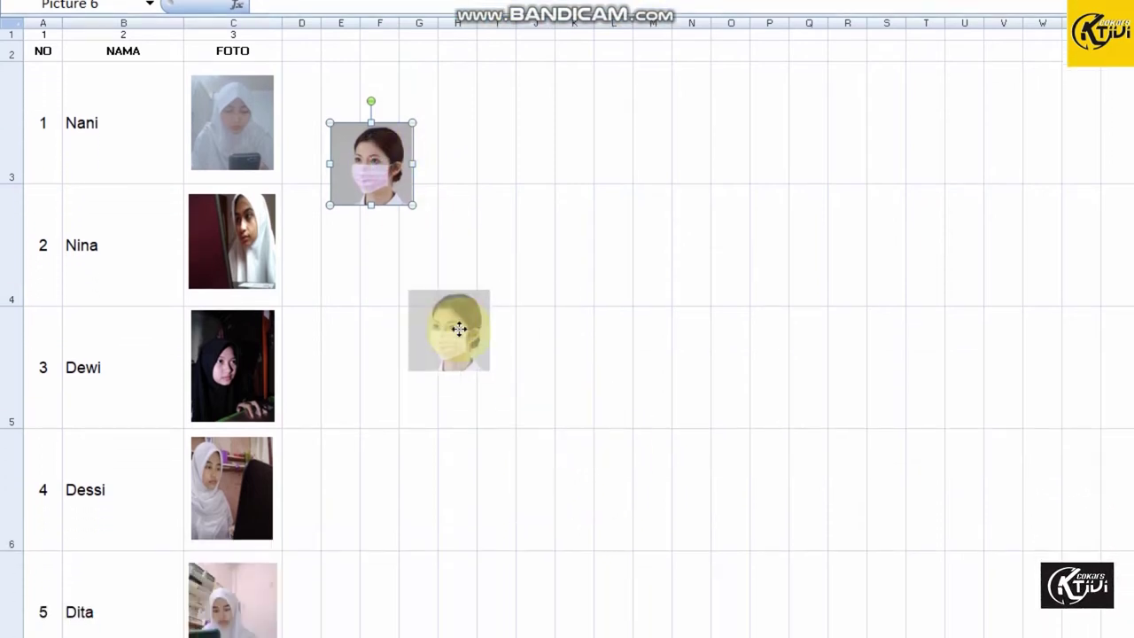
# Delete Nina's old photo and fit the masked-woman photo into her FOTO cell C4
pyautogui.click(250, 341)
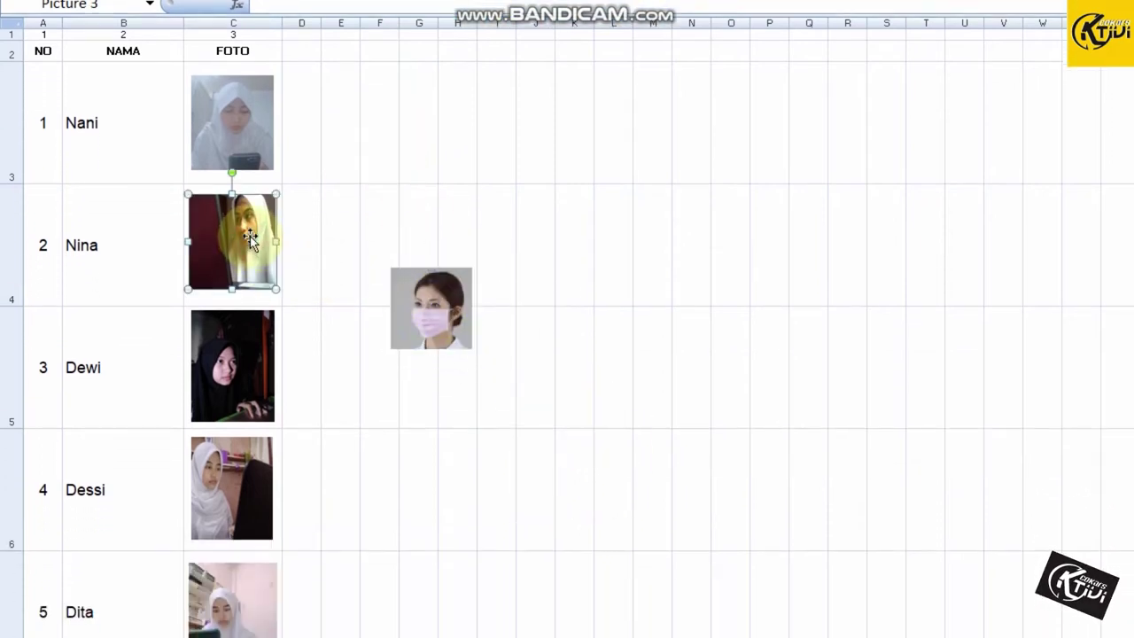
pyautogui.press('Delete')
pyautogui.moveTo(435, 306)
pyautogui.mouseDown()
pyautogui.moveTo(222, 219)
pyautogui.moveTo(229, 214)
pyautogui.mouseUp()
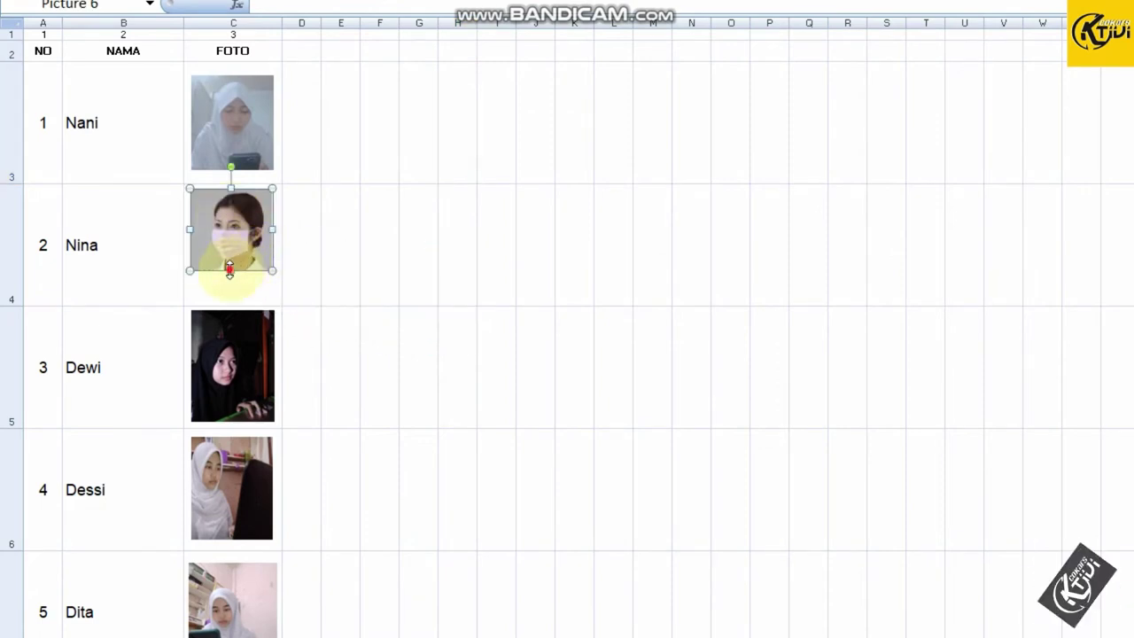
pyautogui.moveTo(230, 270); pyautogui.dragTo(217, 297)
pyautogui.moveTo(194, 245); pyautogui.dragTo(184, 244)
pyautogui.press('Right')
pyautogui.press('Right')
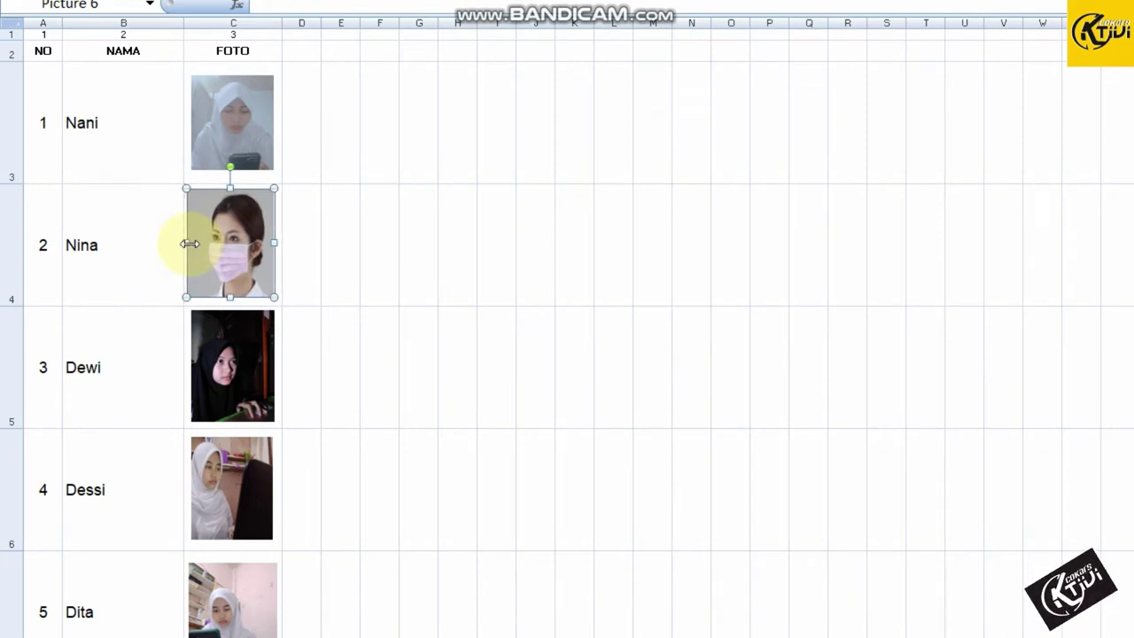
pyautogui.press('Right')
pyautogui.press('Right')
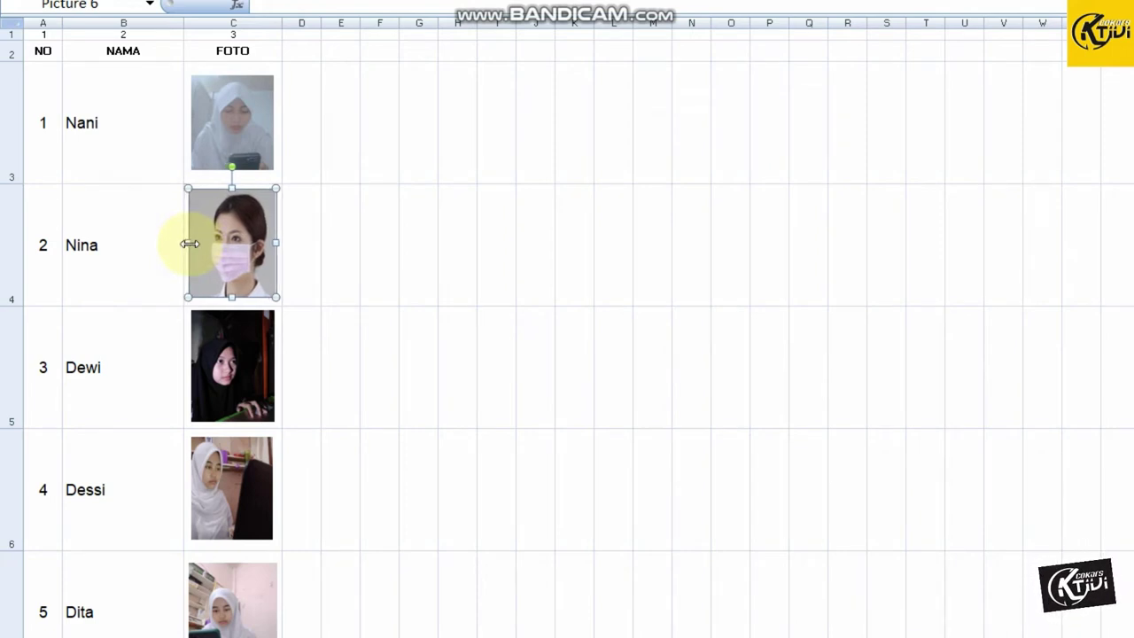
pyautogui.press('Right')
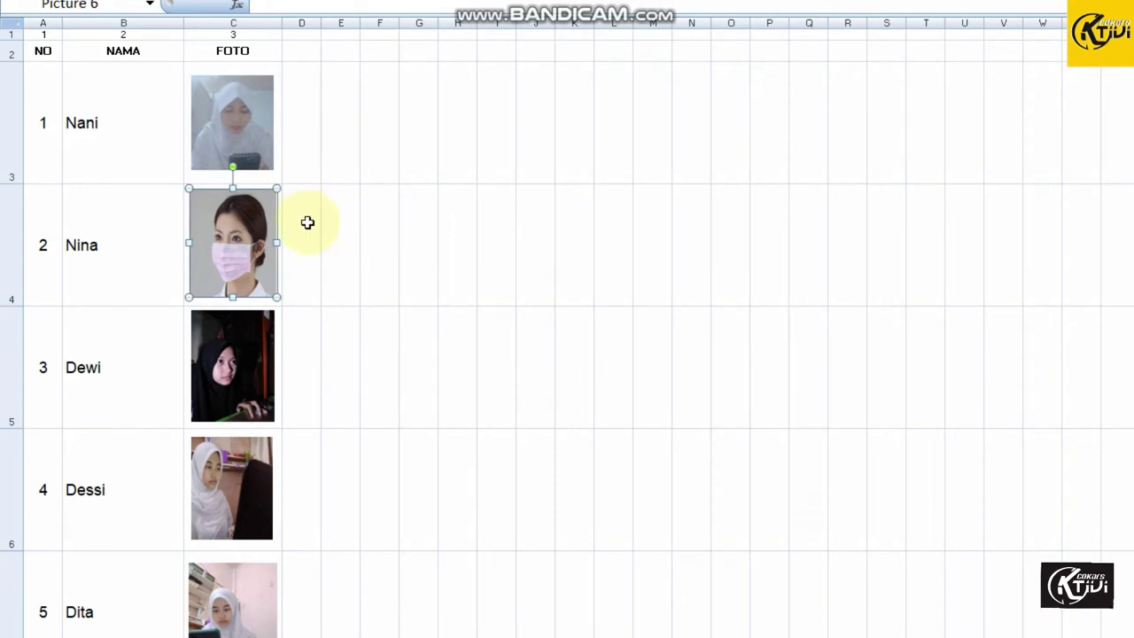
pyautogui.click(307, 222)
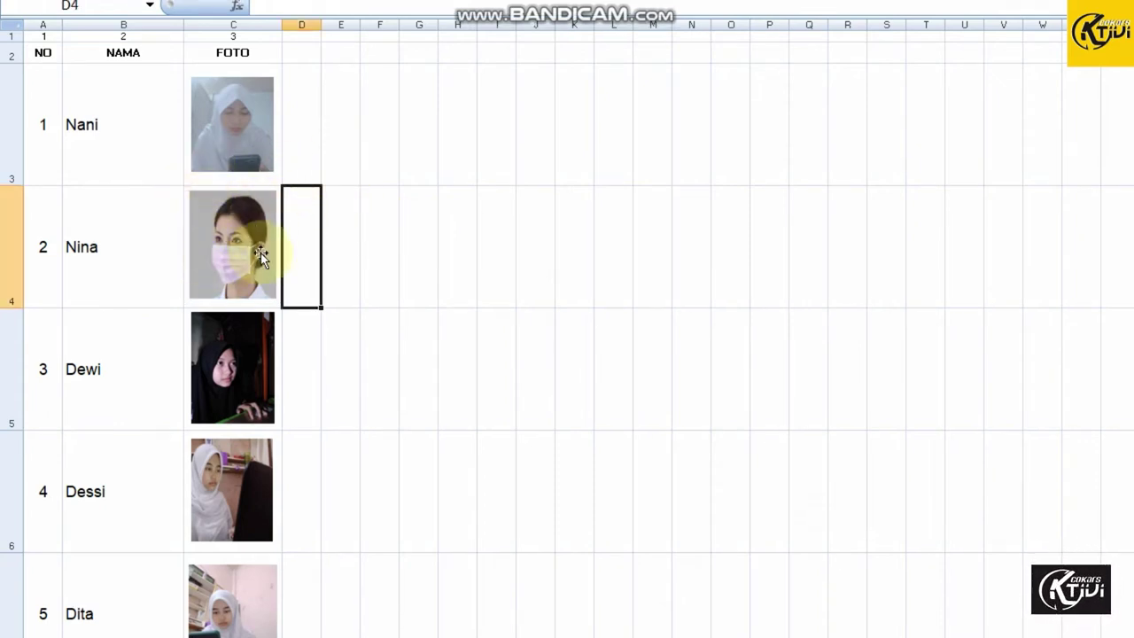
pyautogui.click(399, 248)
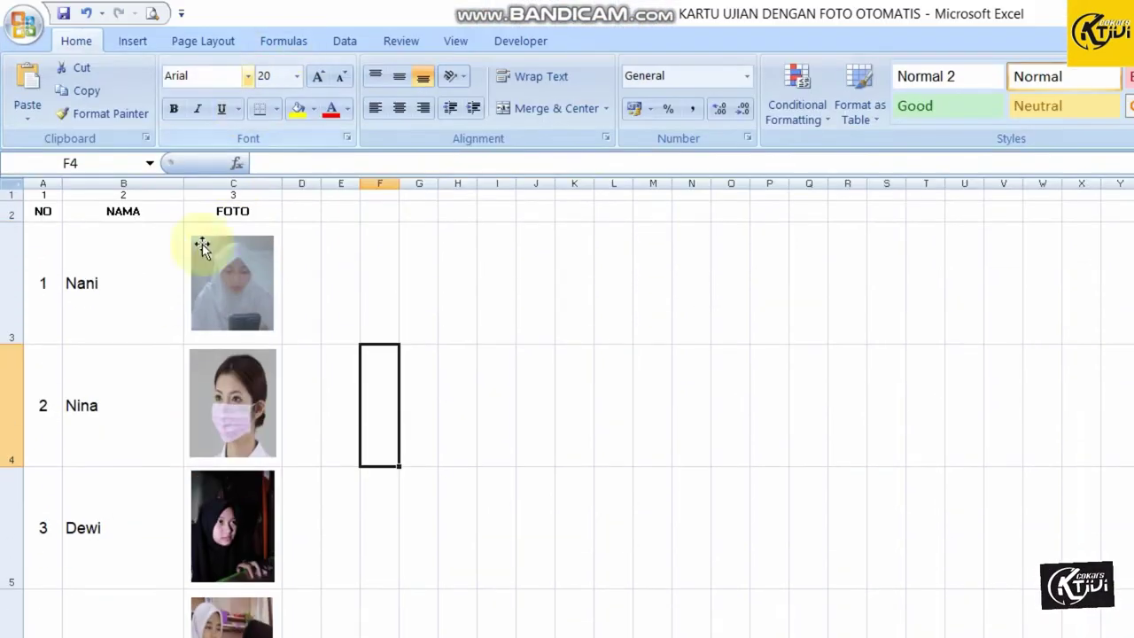
pyautogui.click(493, 370)
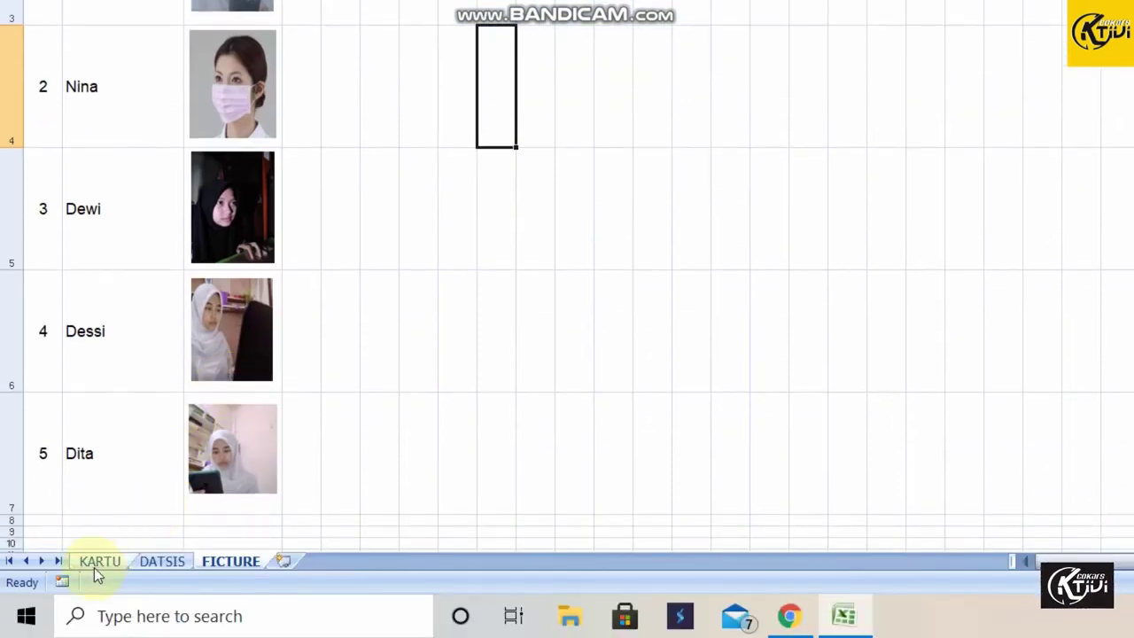
# Check the masked-woman photo on the KARTU card, then open a blank New Name dialog
pyautogui.click(94, 563)
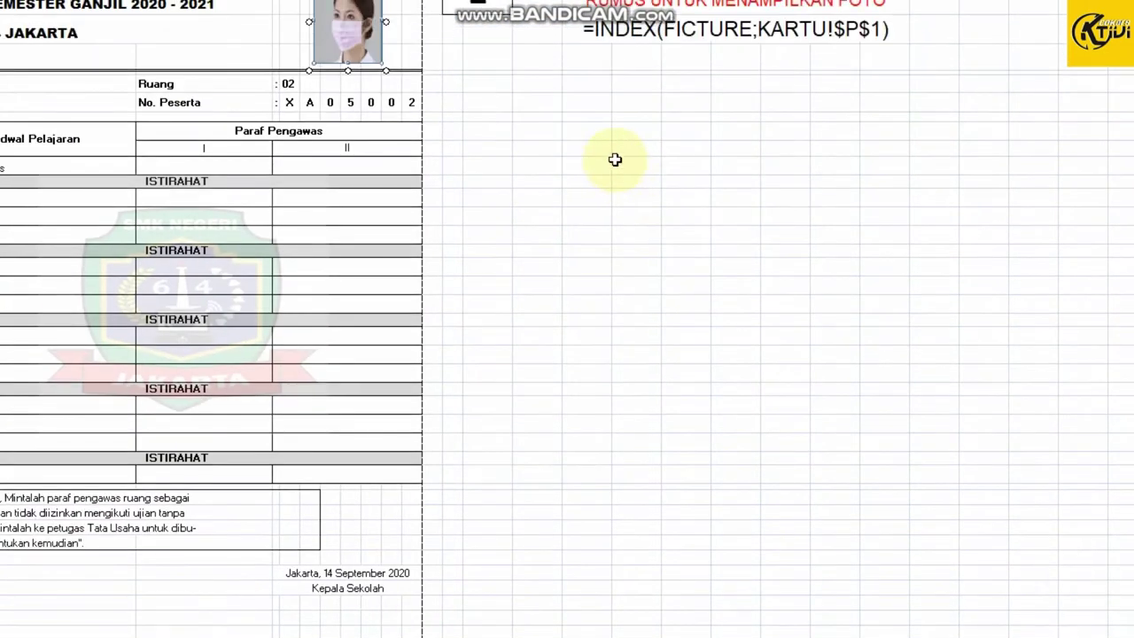
pyautogui.click(620, 164)
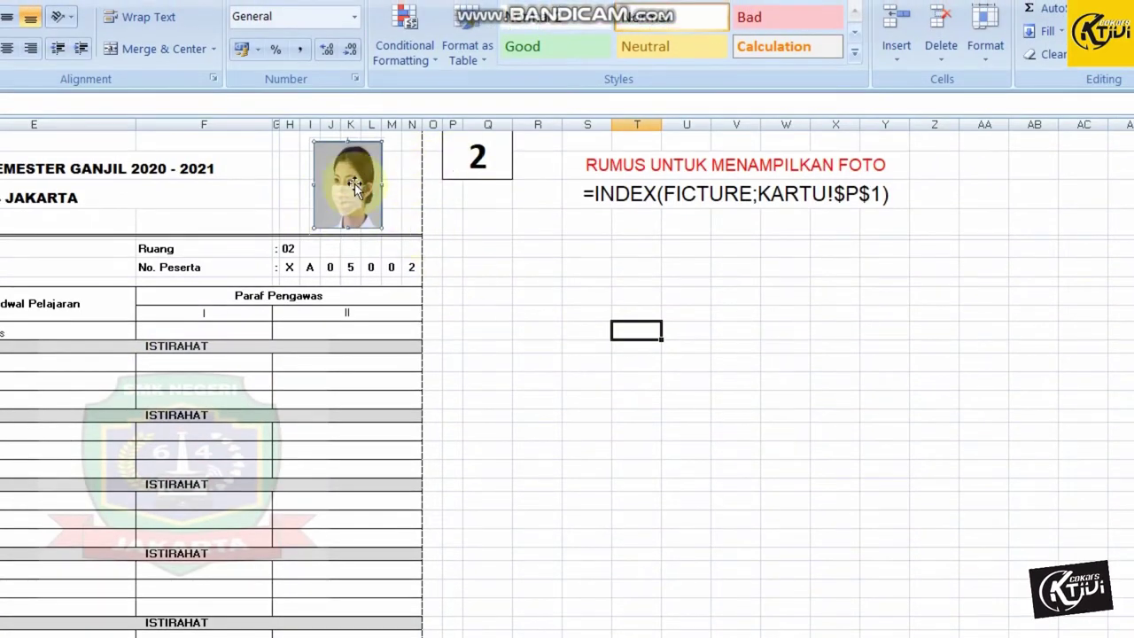
pyautogui.click(354, 184)
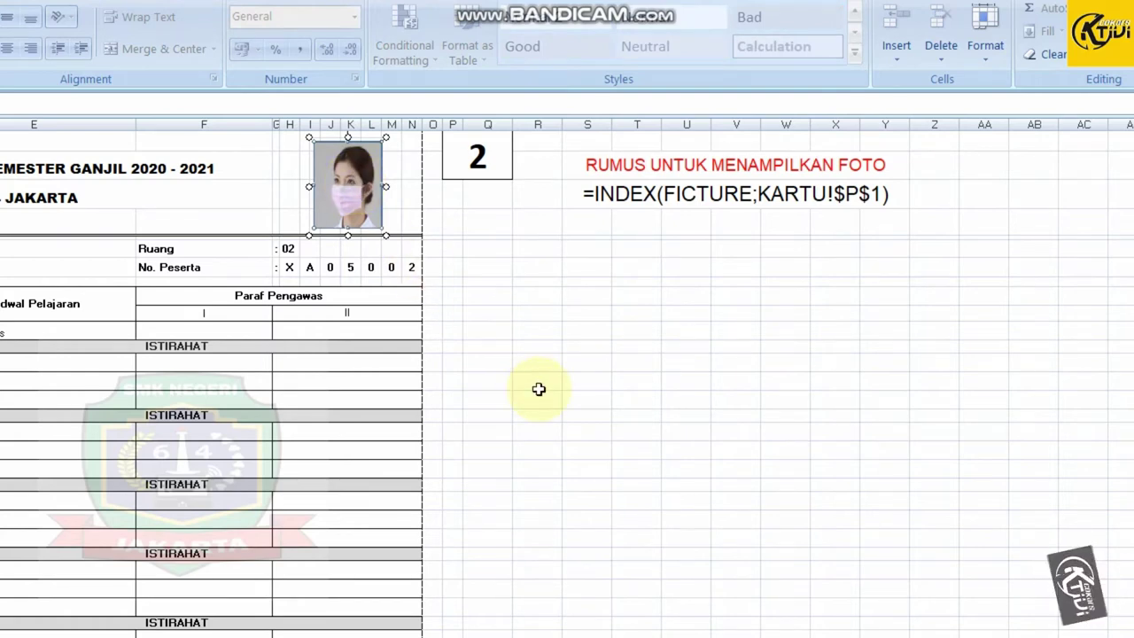
pyautogui.click(586, 268)
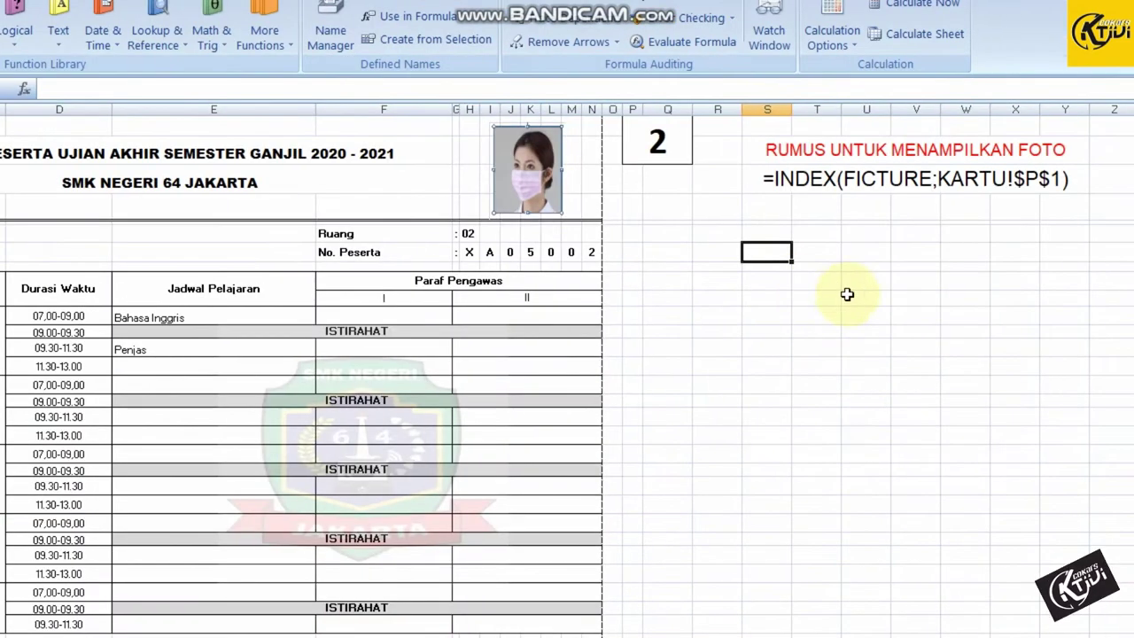
pyautogui.click(824, 321)
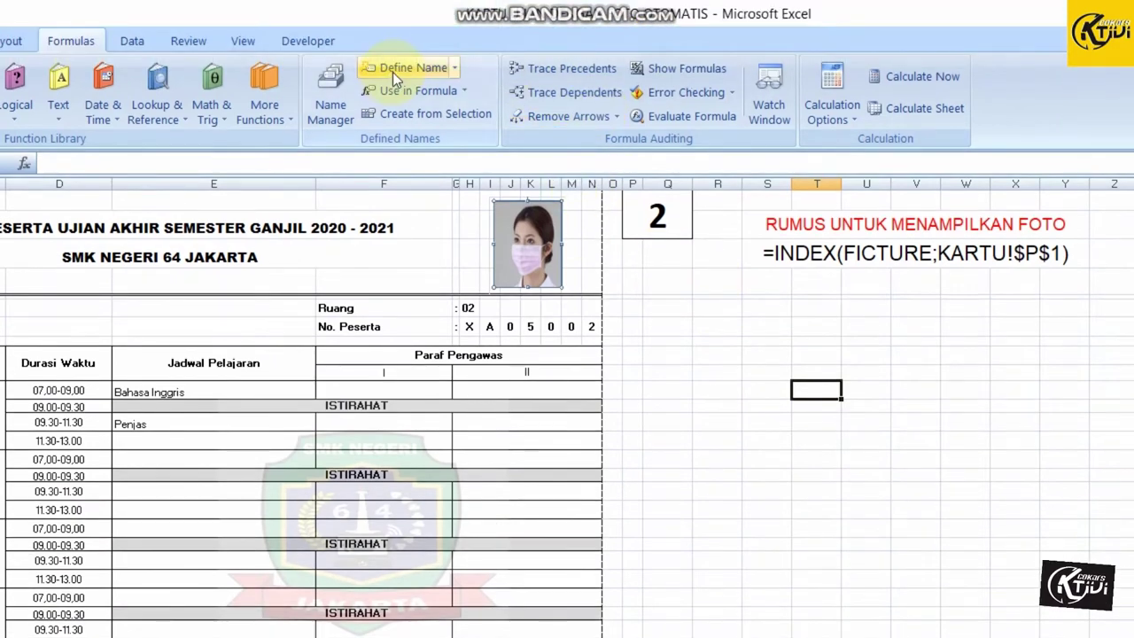
pyautogui.click(392, 70)
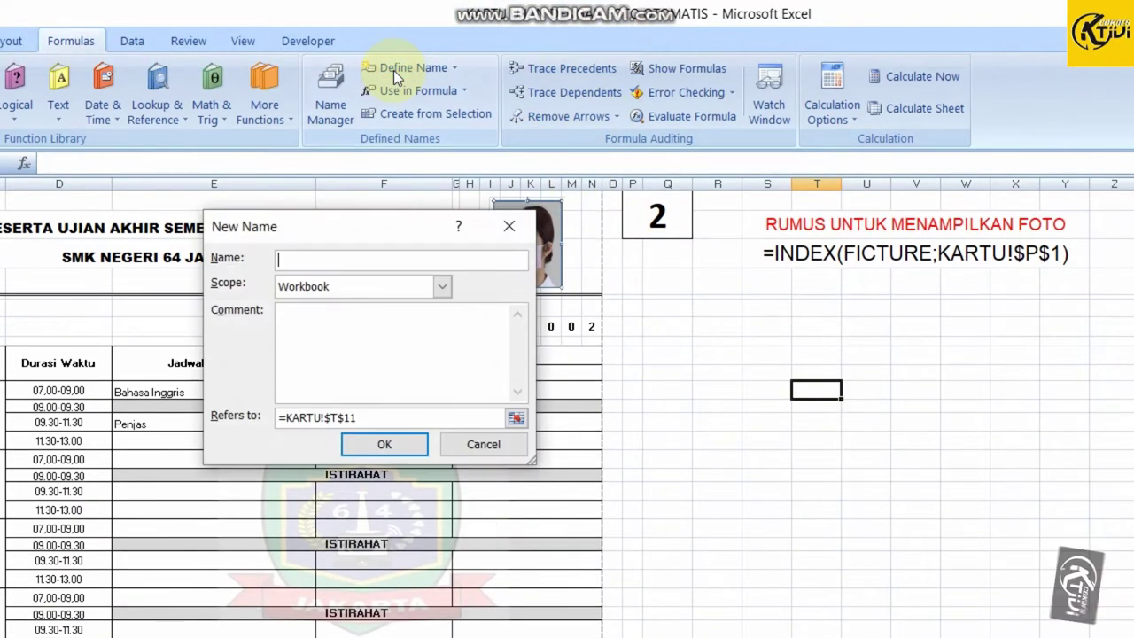
# Restart the new name from cell Q6, naming it SHOW with reference =KARTU!$Q$6
pyautogui.click(115, 392)
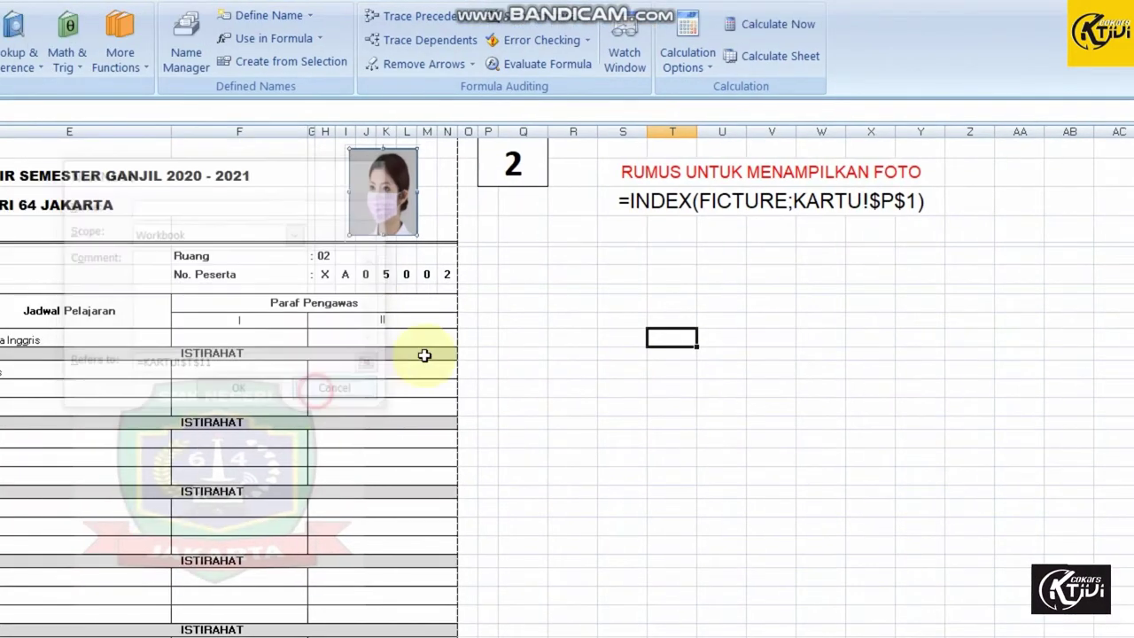
pyautogui.click(731, 260)
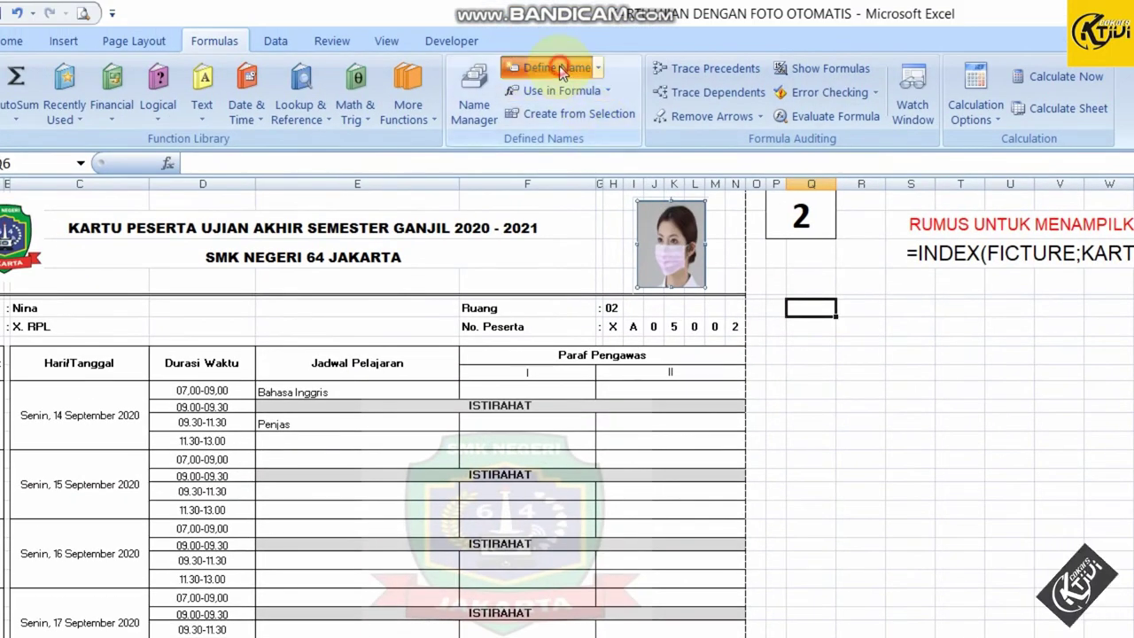
pyautogui.click(555, 67)
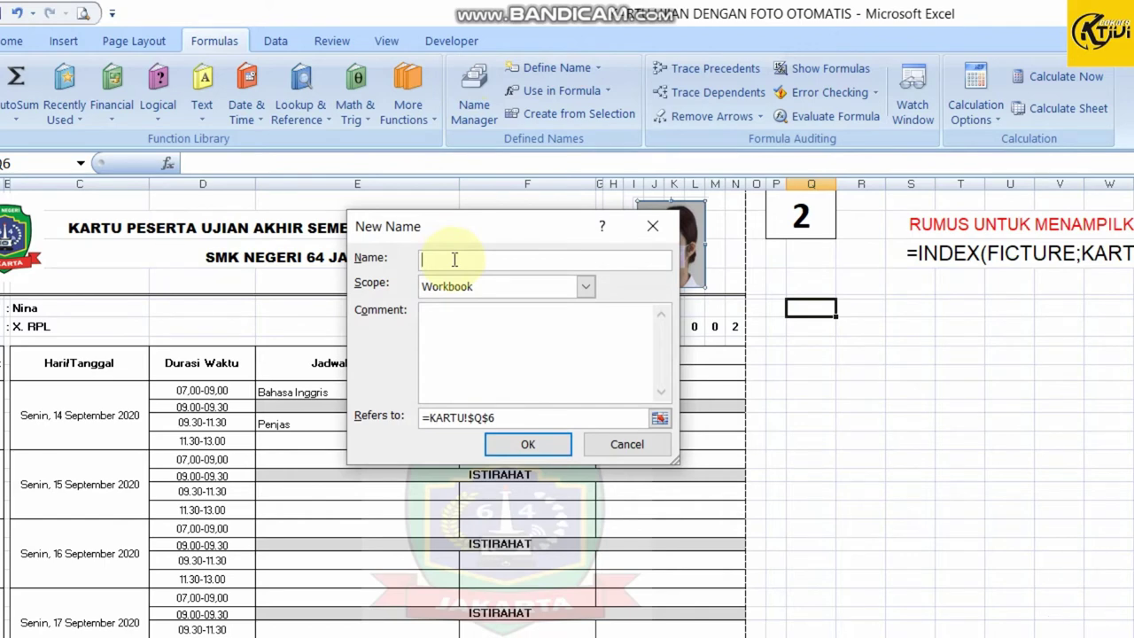
pyautogui.write('SHOW')
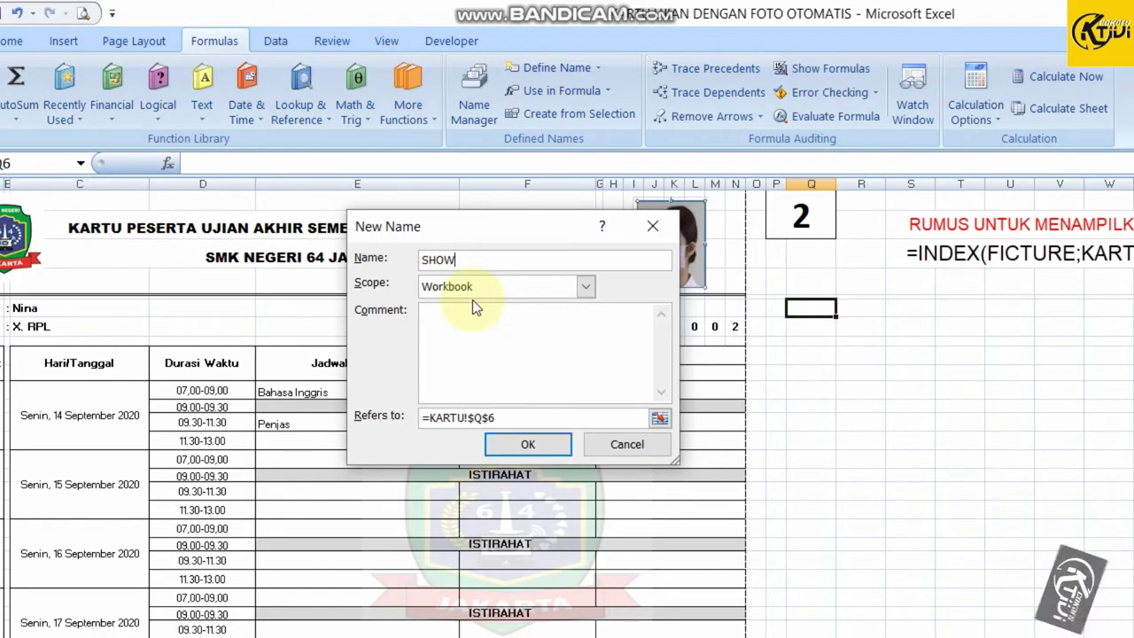
pyautogui.click(515, 417)
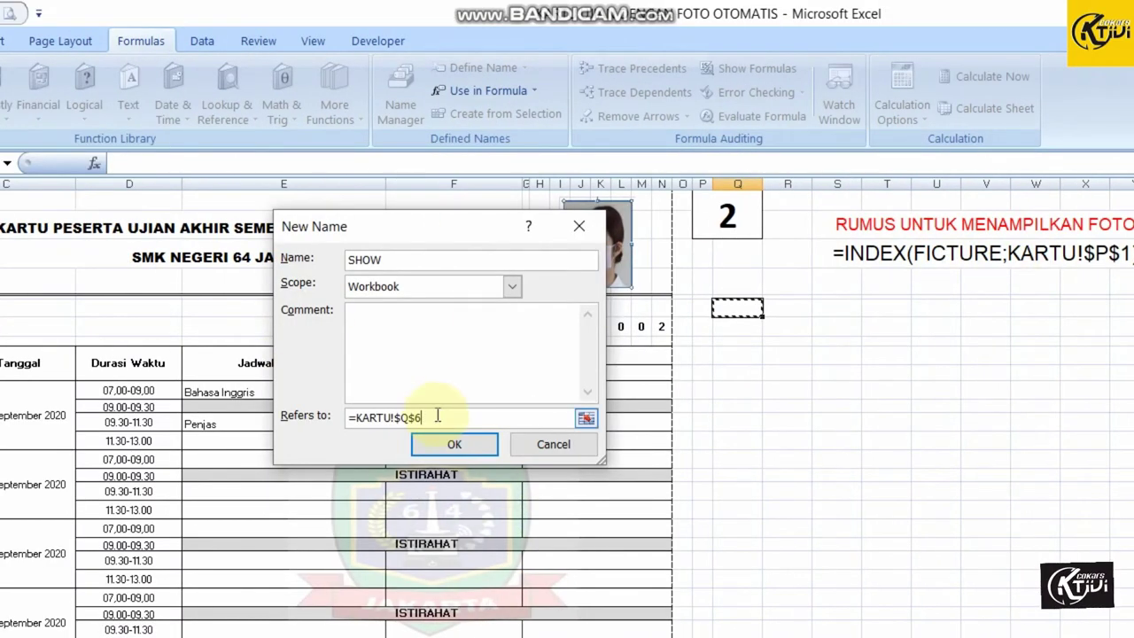
# Replace SHOW's Q6 reference with the partial formula =INDEX(FICTURE;
pyautogui.moveTo(434, 417); pyautogui.dragTo(358, 419)
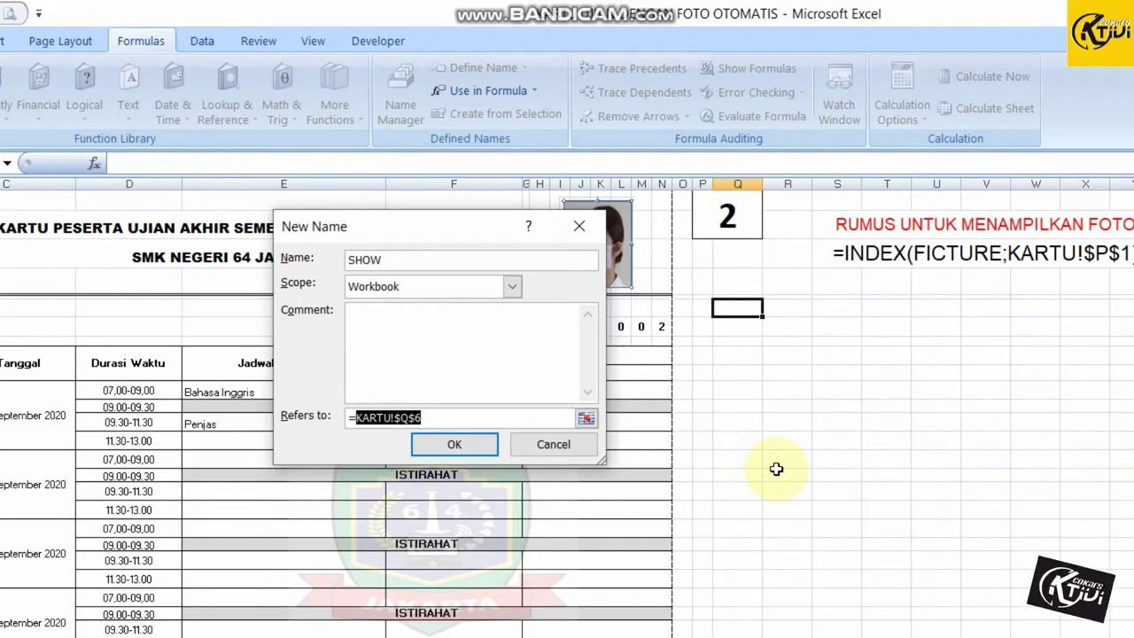
pyautogui.write('INDE')
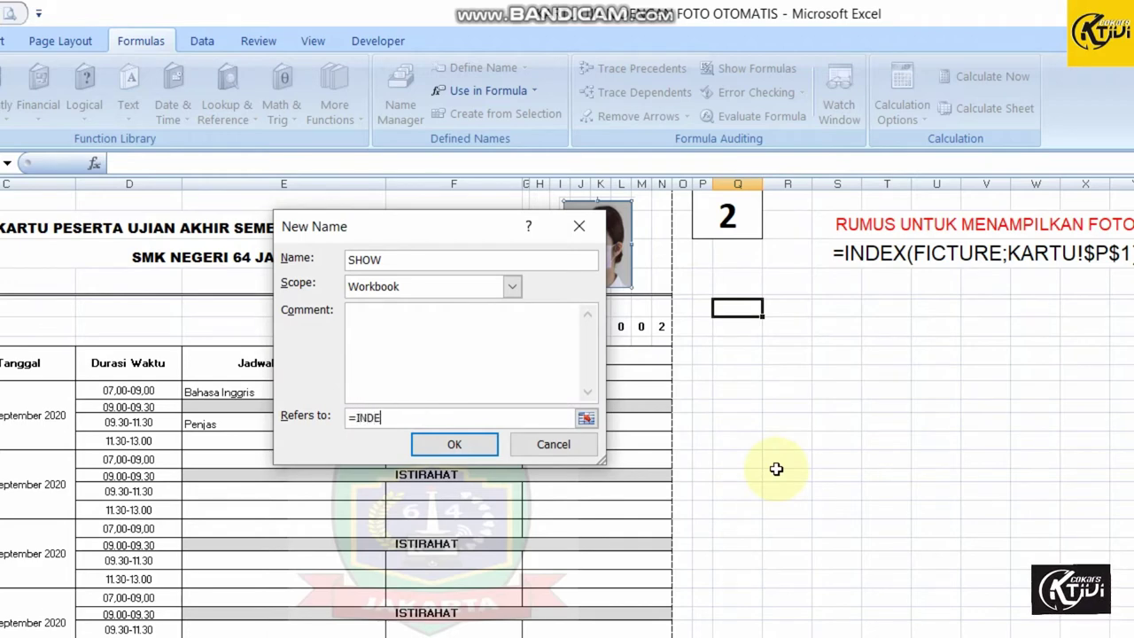
pyautogui.write('X(FI')
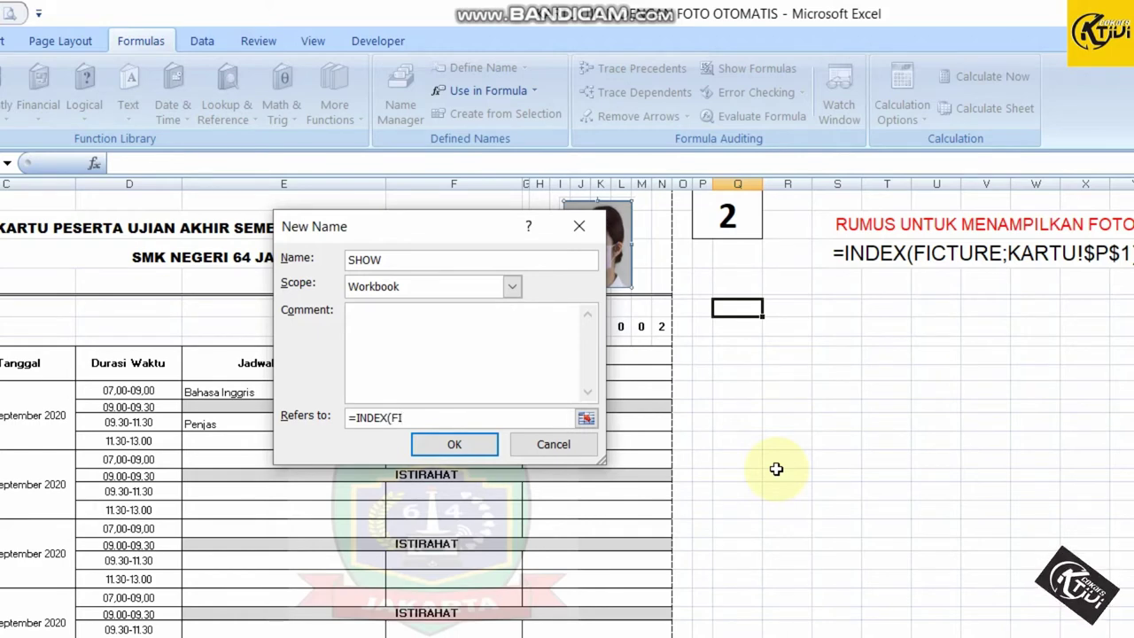
pyautogui.write('CTURE;')
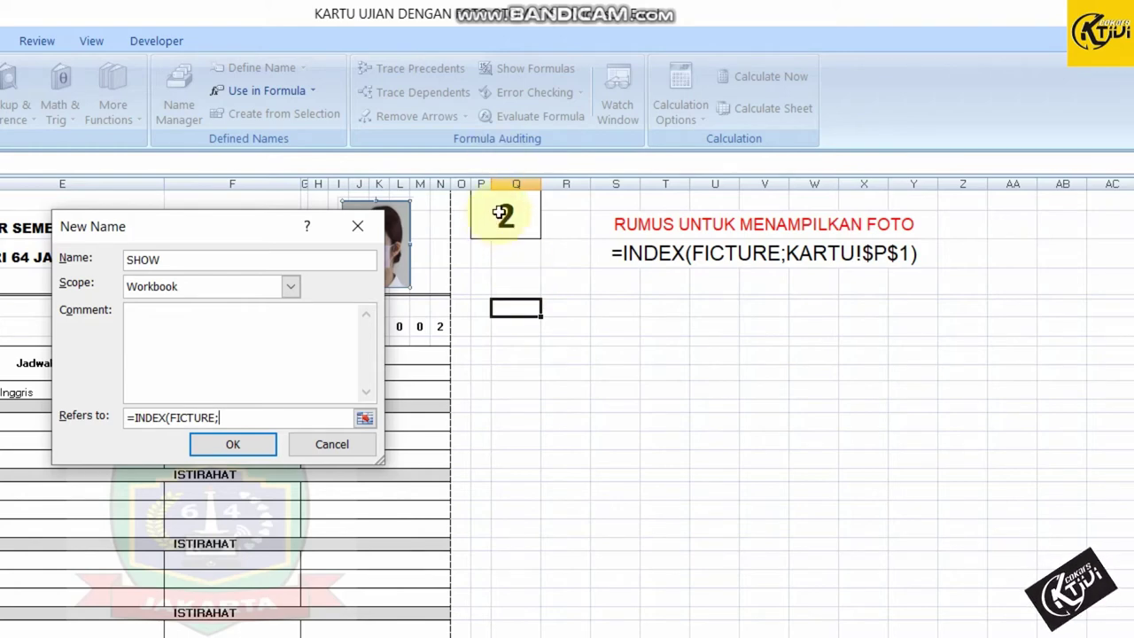
# Complete SHOW as =INDEX(FICTURE;KARTU!$P$1) and save the name
pyautogui.click(500, 214)
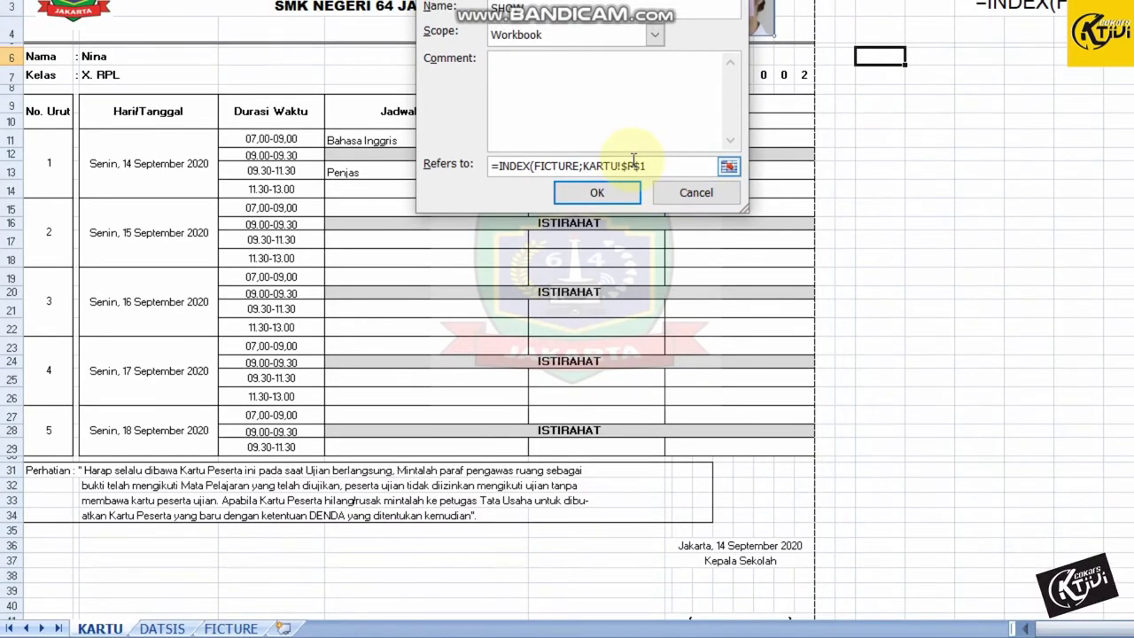
pyautogui.click(660, 165)
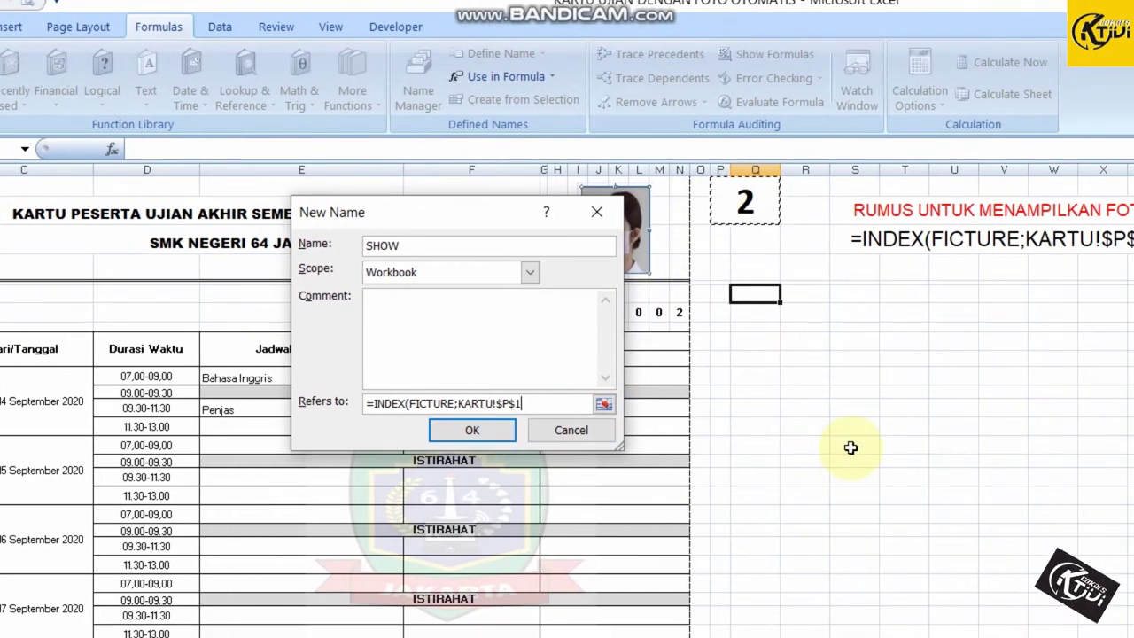
pyautogui.write(')')
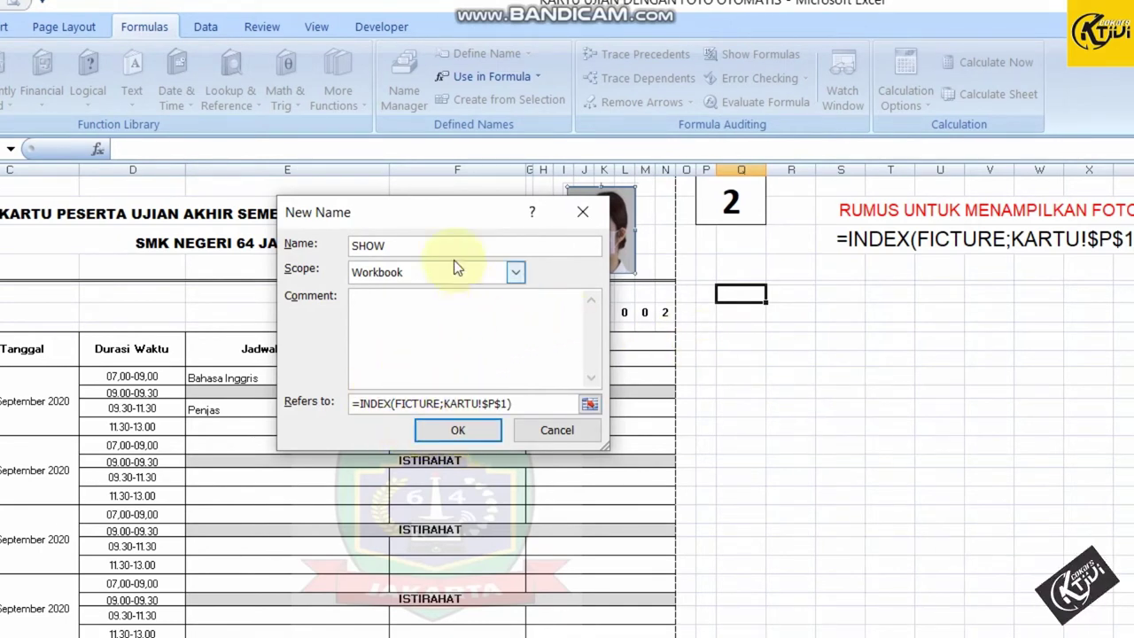
pyautogui.click(461, 430)
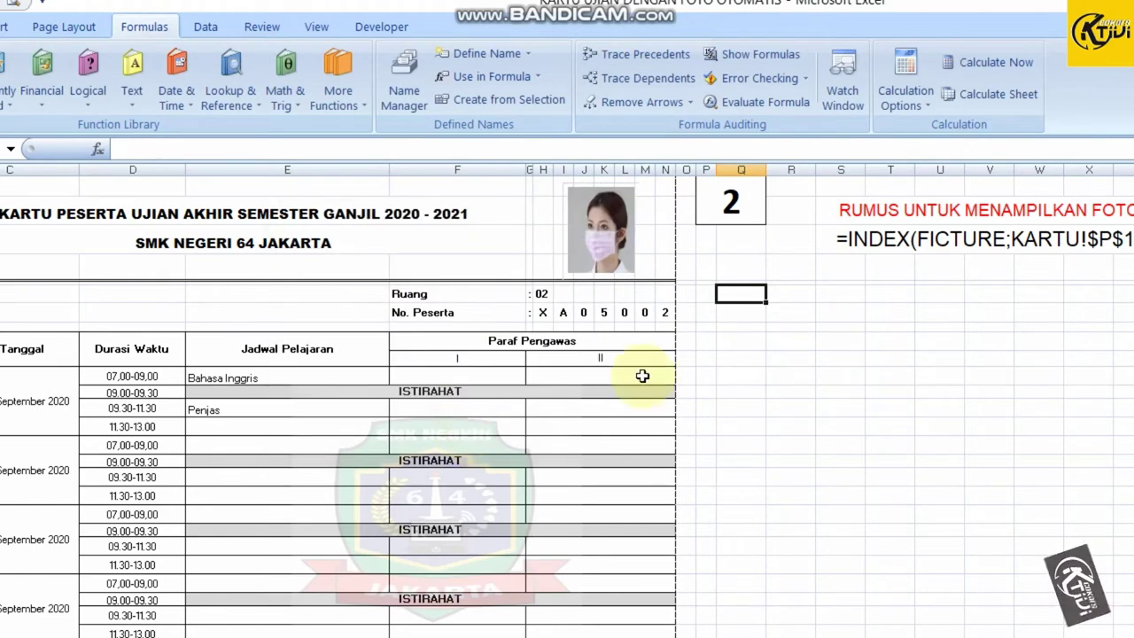
# Delete the static student photo from the KARTU card and show the Developer ribbon
pyautogui.click(736, 339)
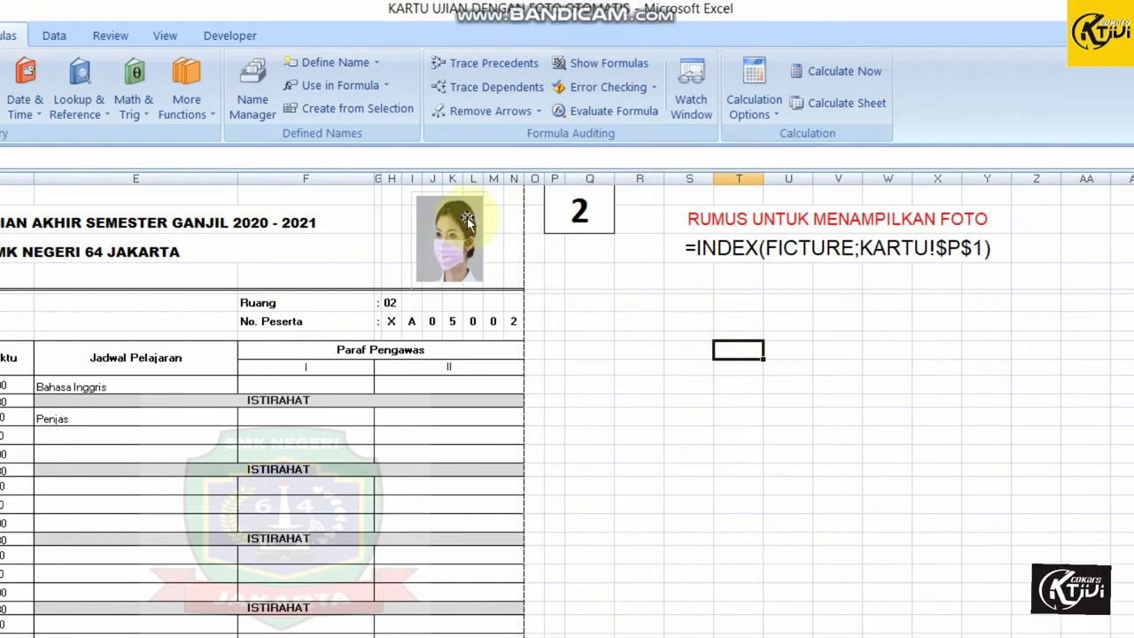
pyautogui.click(461, 223)
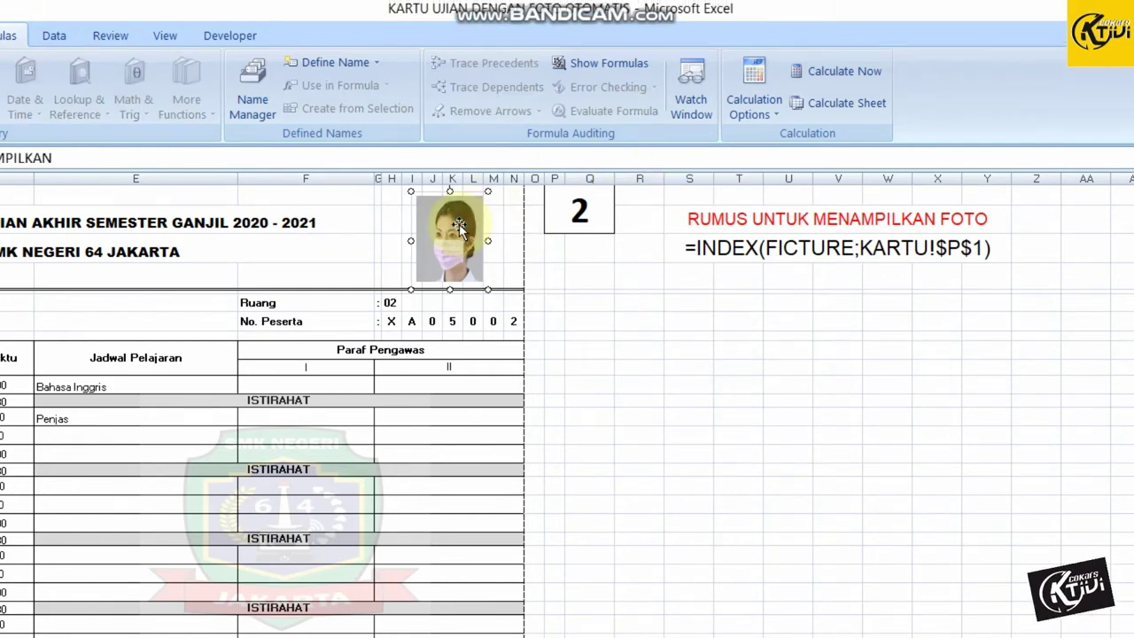
pyautogui.press('Delete')
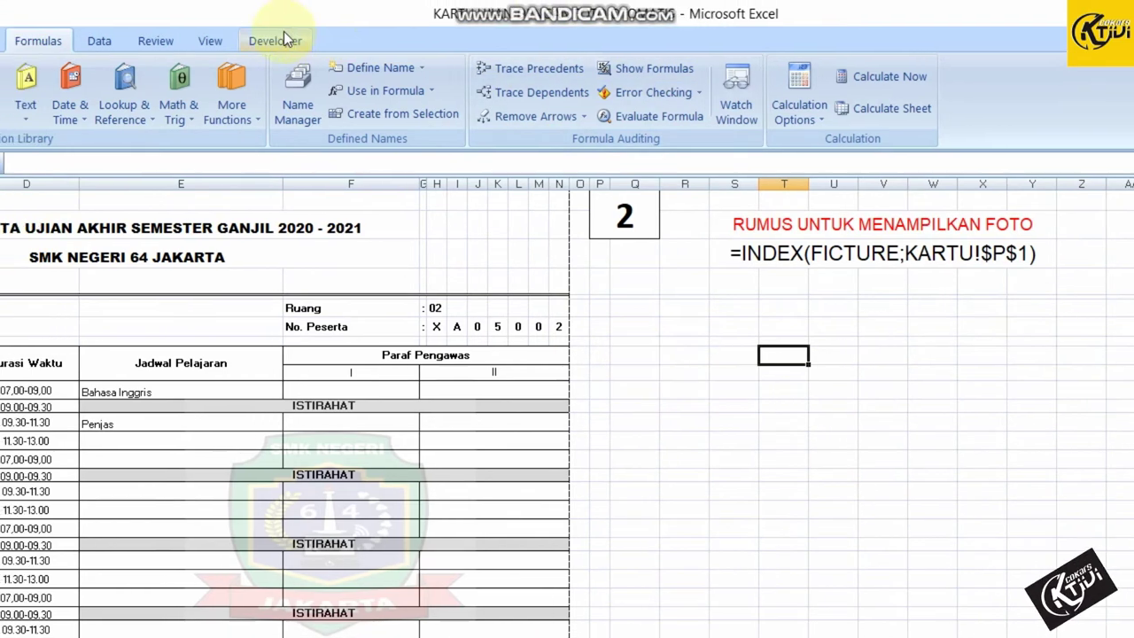
pyautogui.click(323, 41)
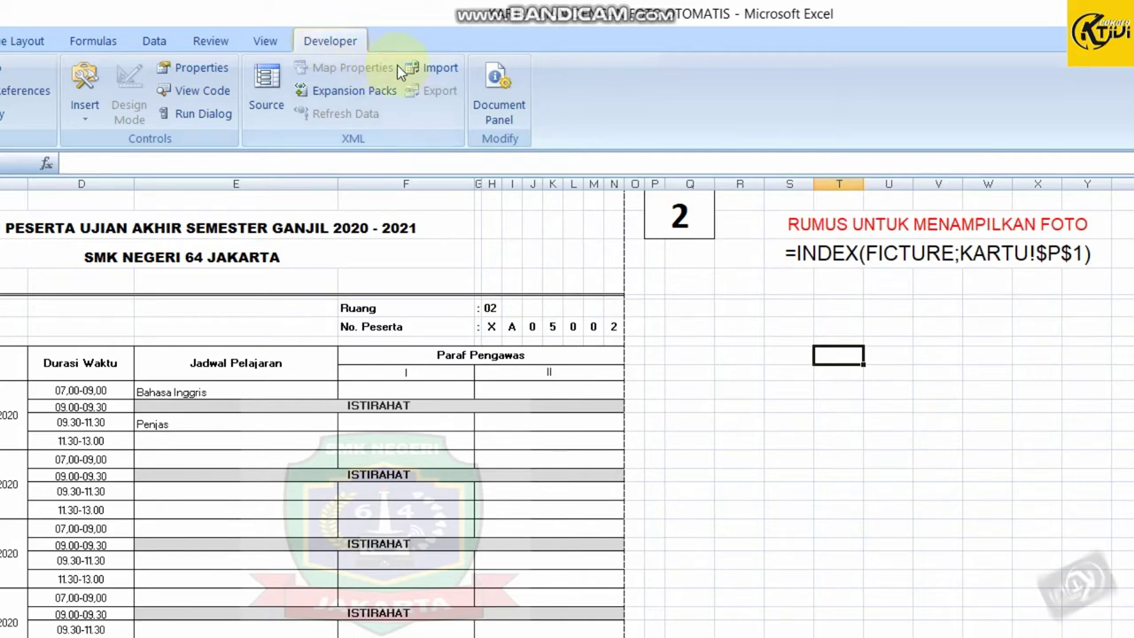
pyautogui.click(27, 28)
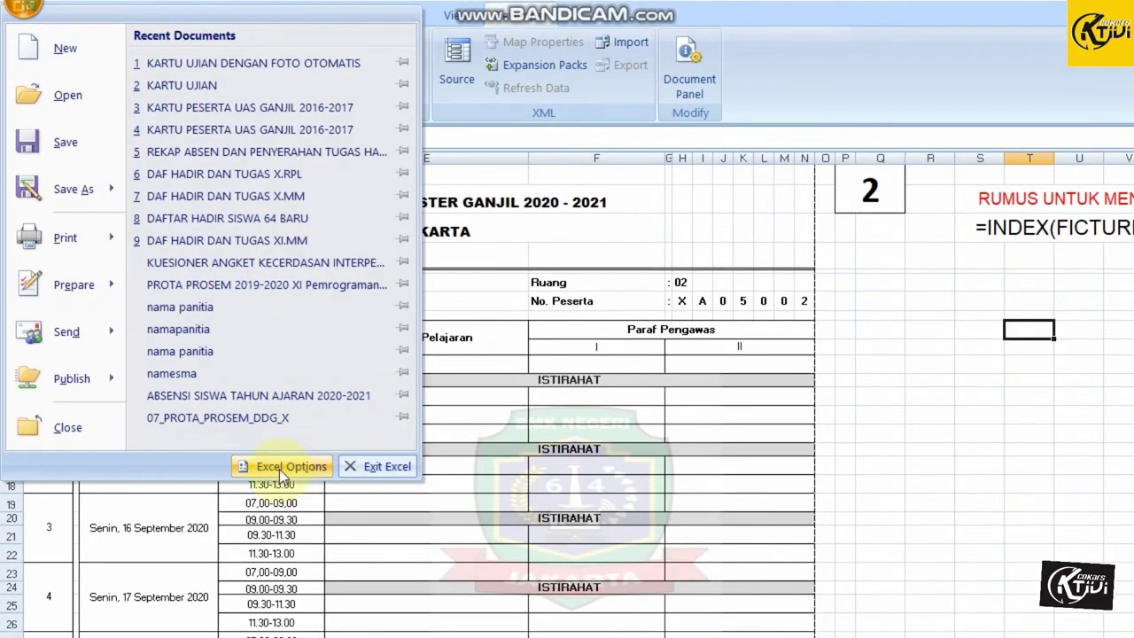
pyautogui.click(280, 470)
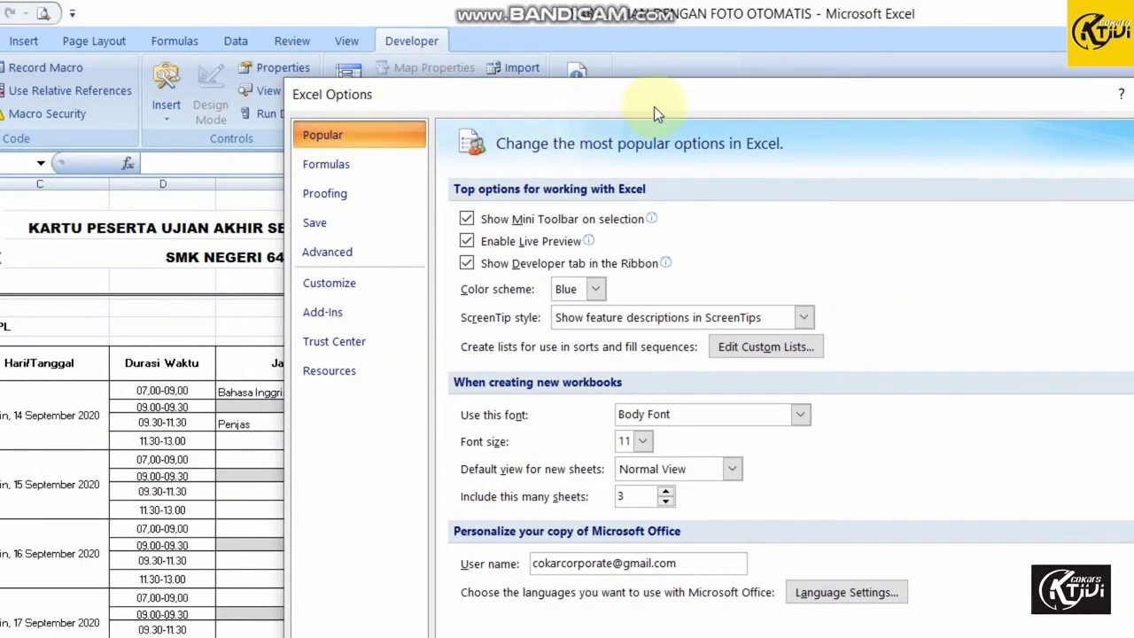
pyautogui.click(466, 265)
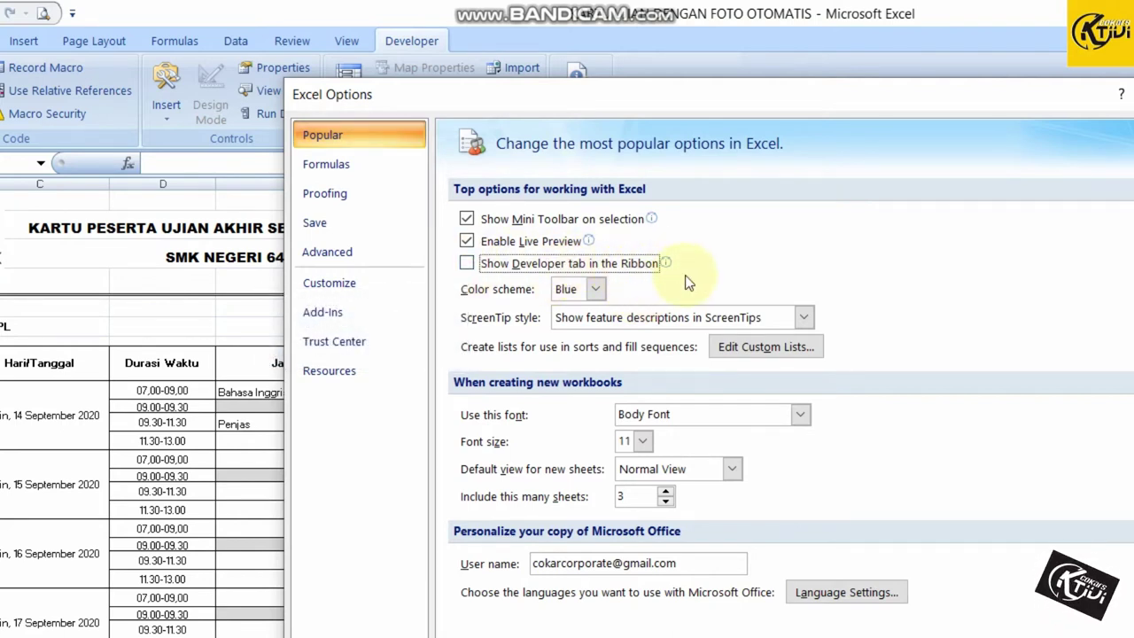
pyautogui.click(467, 263)
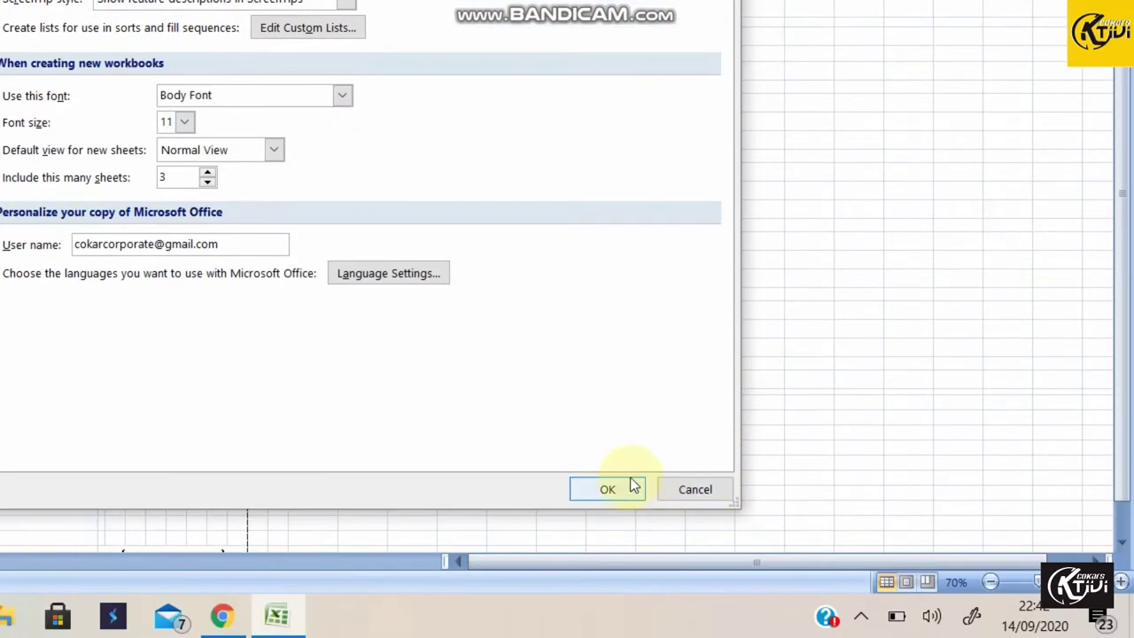
pyautogui.click(628, 485)
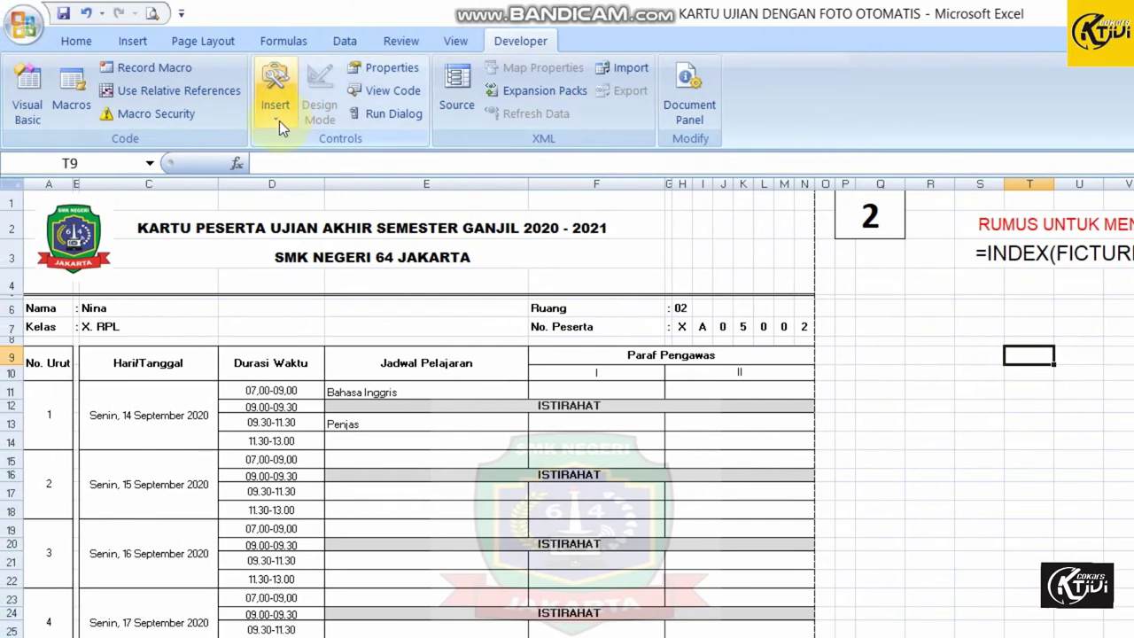
# Draw ActiveX Image control Image1 over columns H–K, rows 1–4, and select it
pyautogui.click(278, 121)
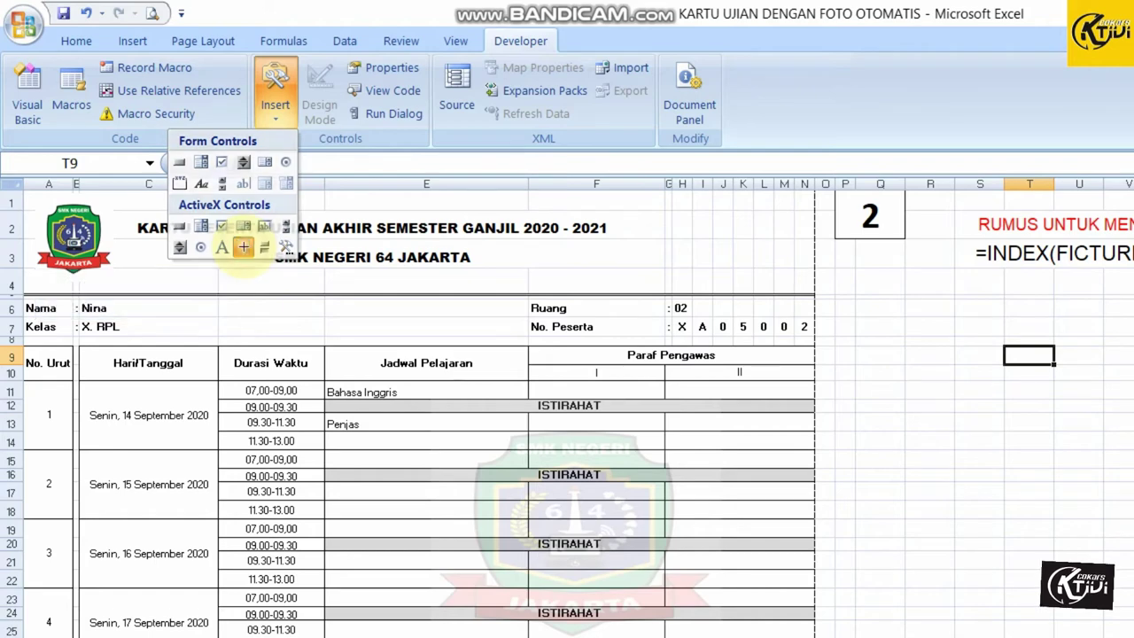
pyautogui.click(243, 246)
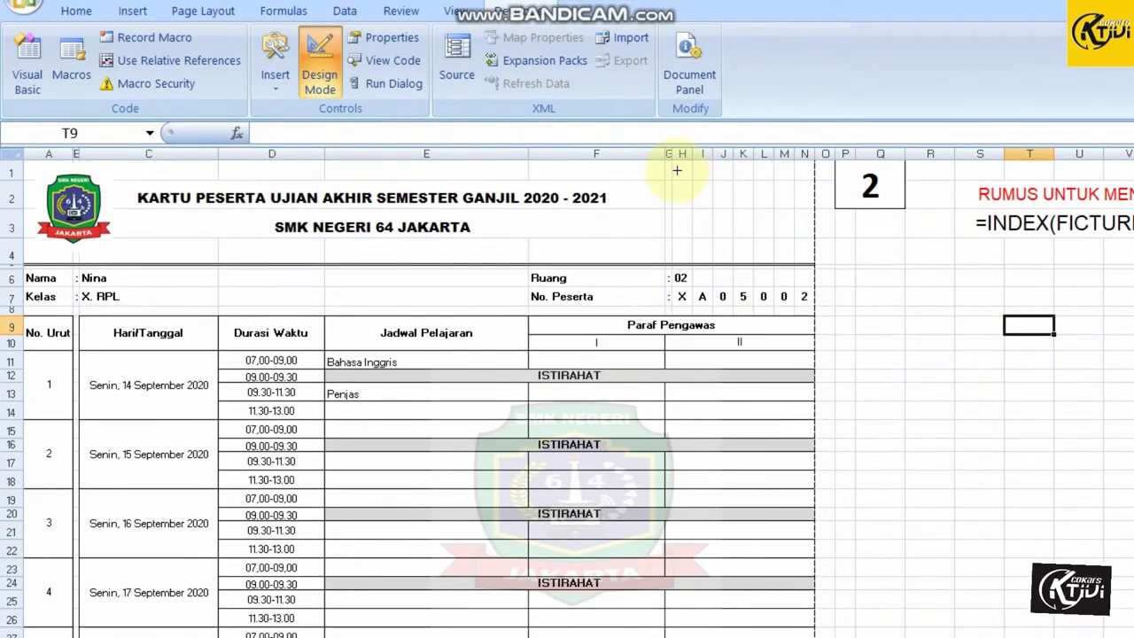
pyautogui.moveTo(676, 170); pyautogui.dragTo(746, 254)
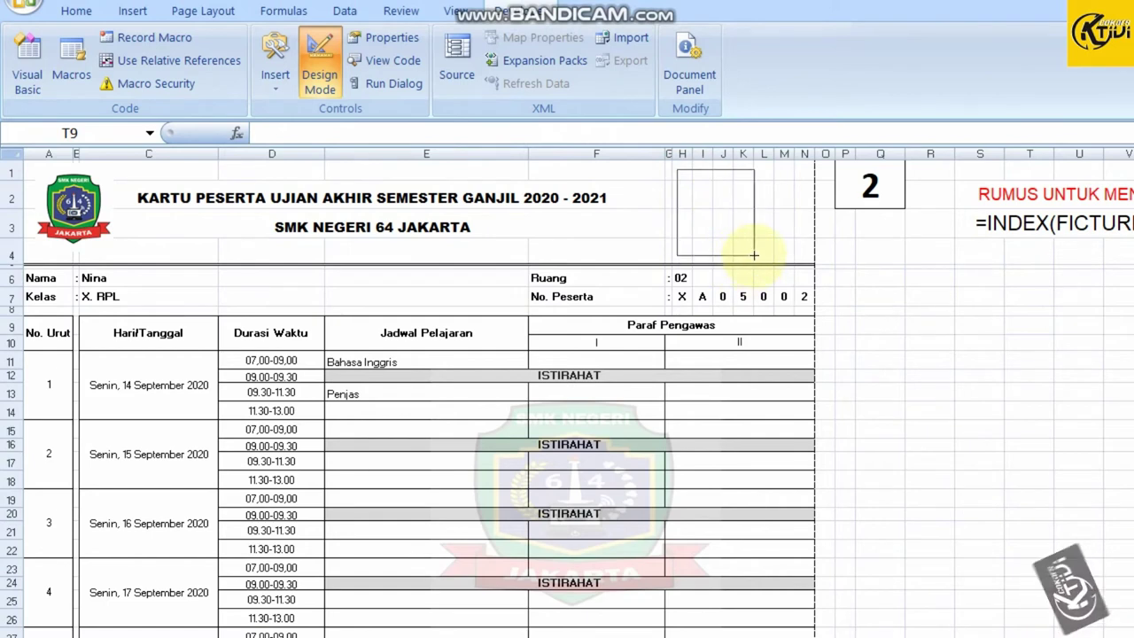
pyautogui.moveTo(746, 255); pyautogui.dragTo(749, 255)
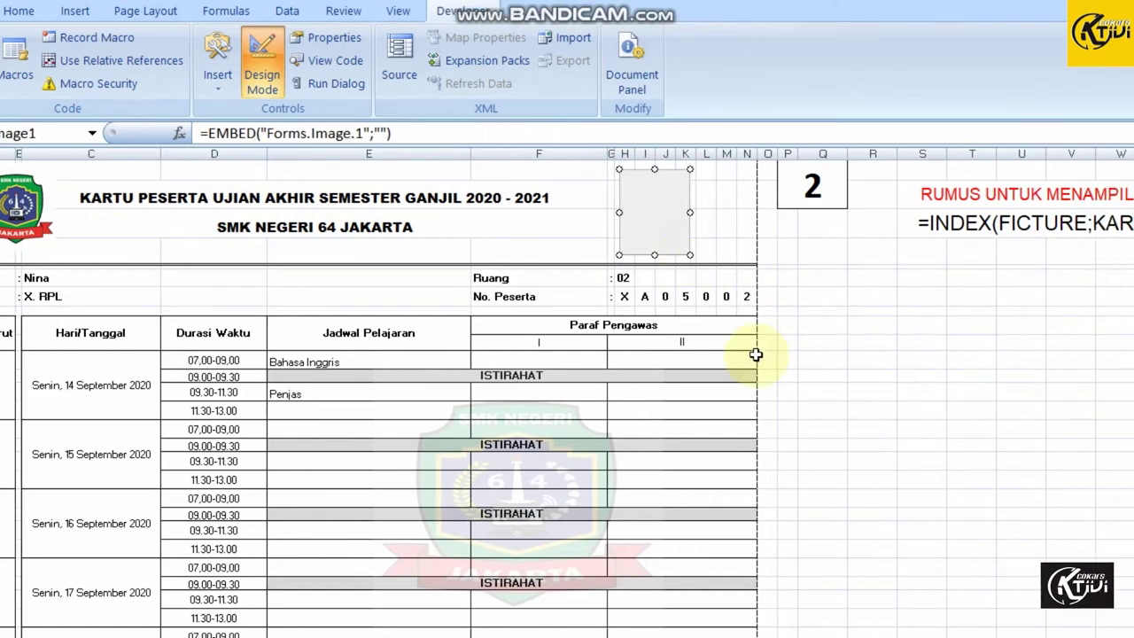
pyautogui.click(813, 296)
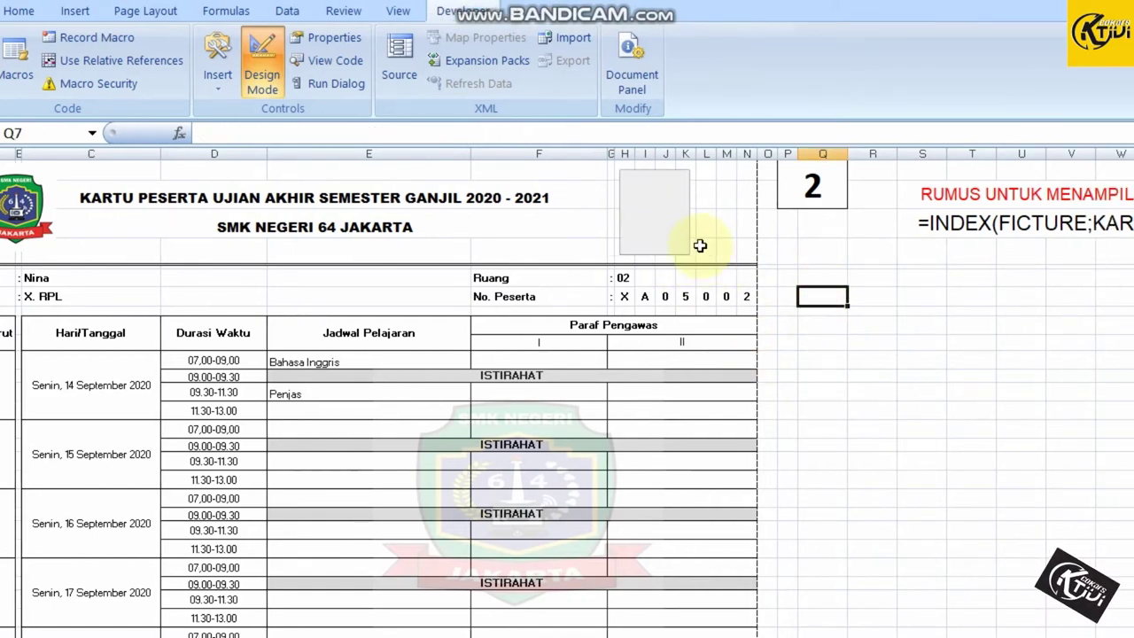
pyautogui.click(666, 206)
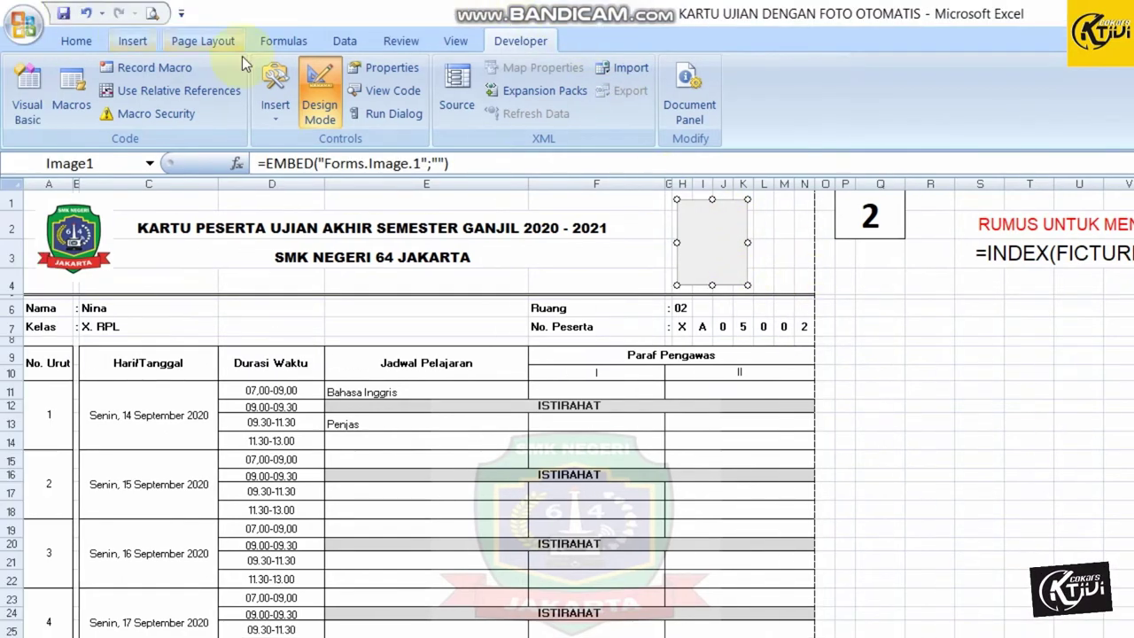
# Look over Image1's EMBED formula without changing it, then bring up the Shapes gallery
pyautogui.click(133, 42)
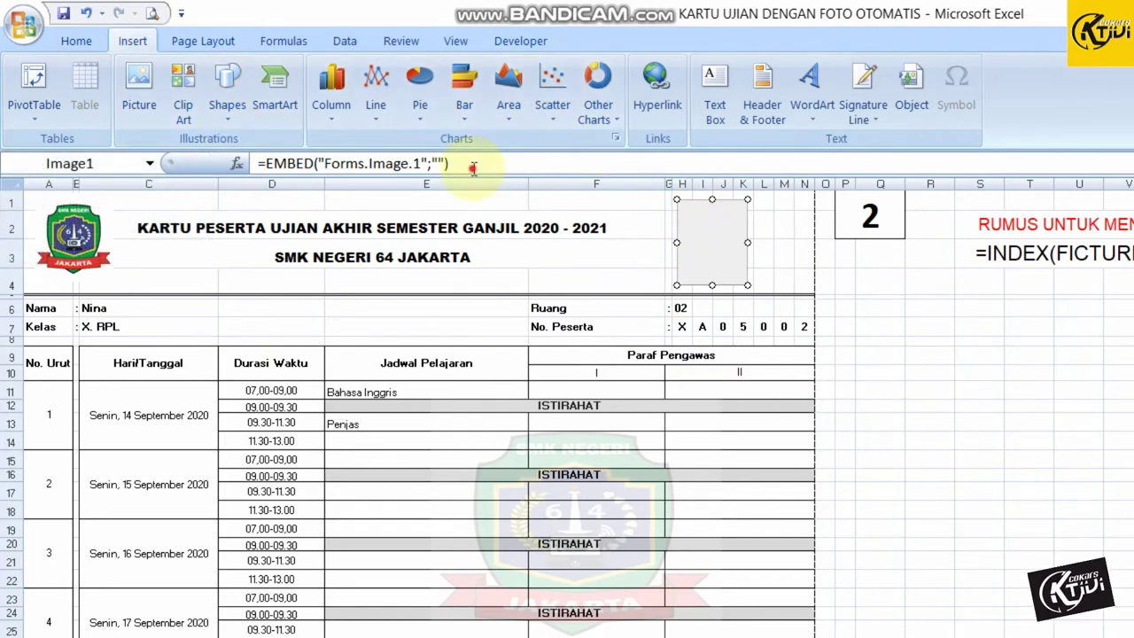
pyautogui.moveTo(472, 163); pyautogui.dragTo(254, 163)
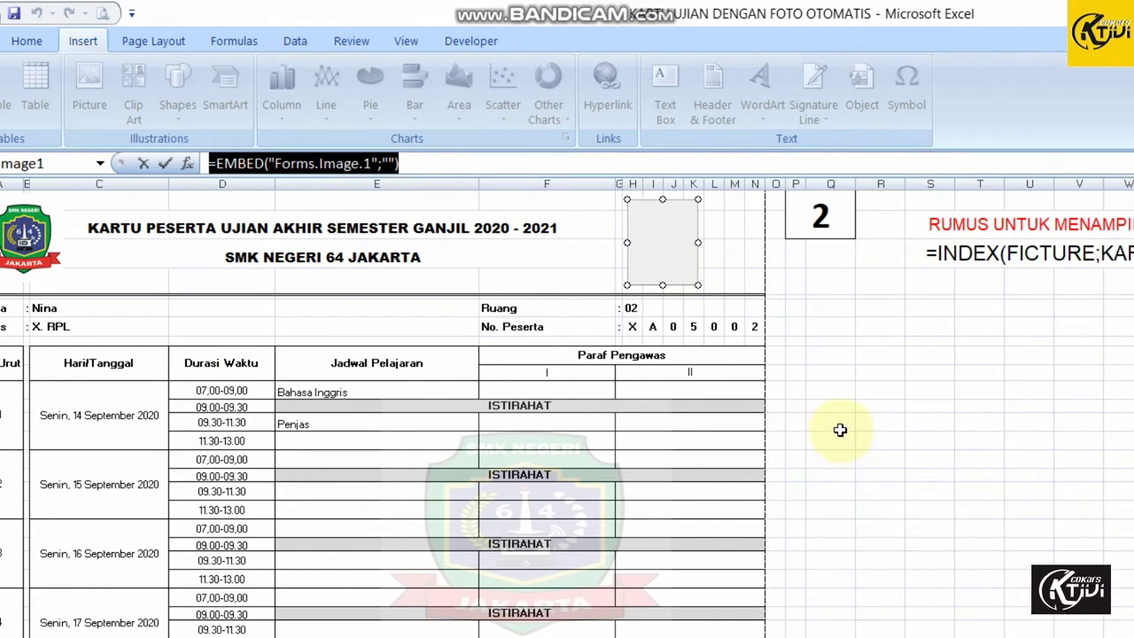
pyautogui.click(850, 429)
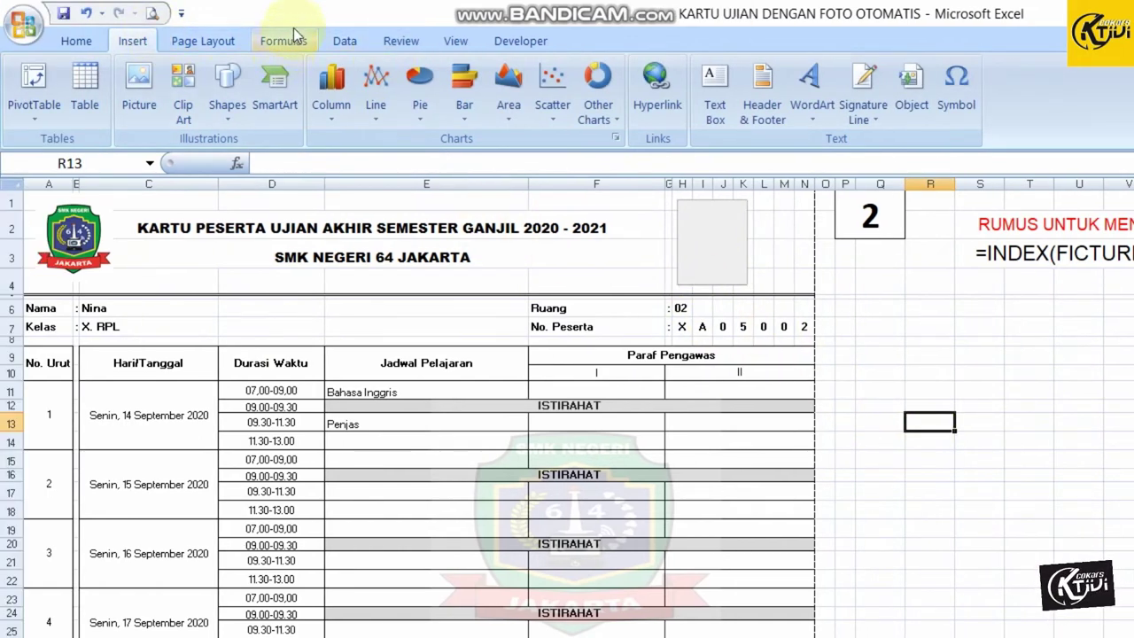
pyautogui.click(223, 124)
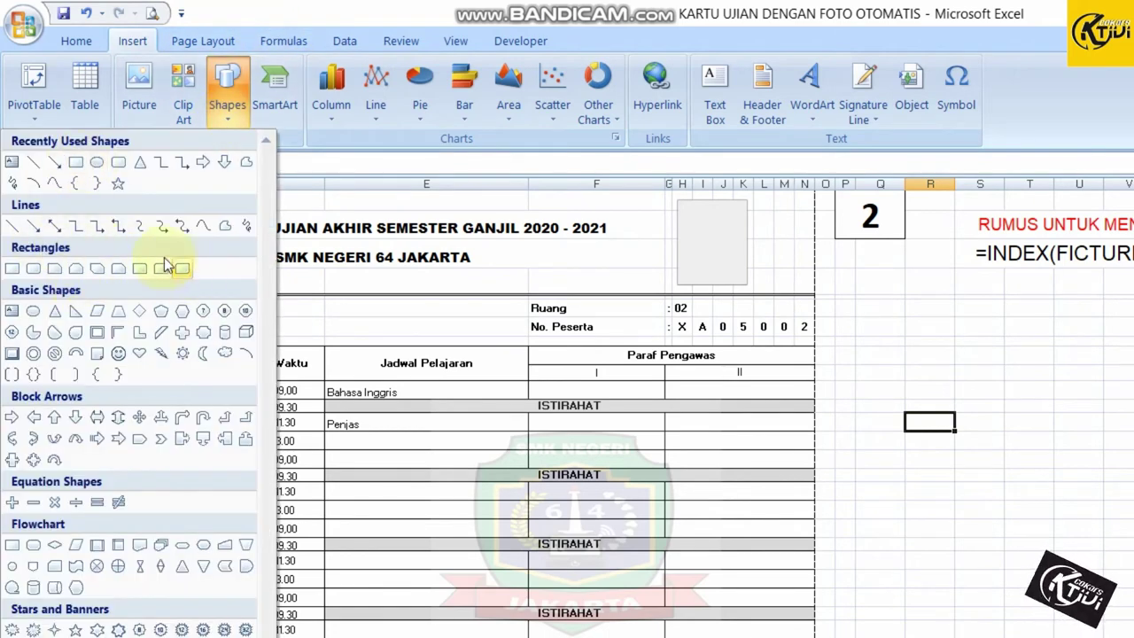
pyautogui.click(80, 164)
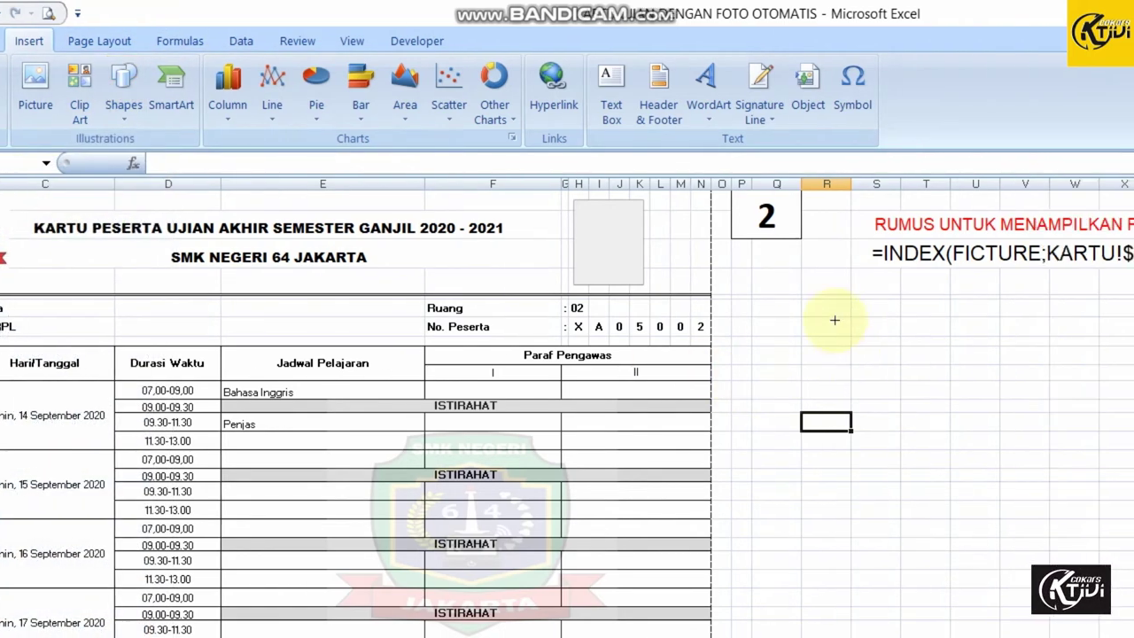
pyautogui.moveTo(922, 299); pyautogui.dragTo(1033, 396)
pyautogui.moveTo(851, 396); pyautogui.dragTo(830, 417)
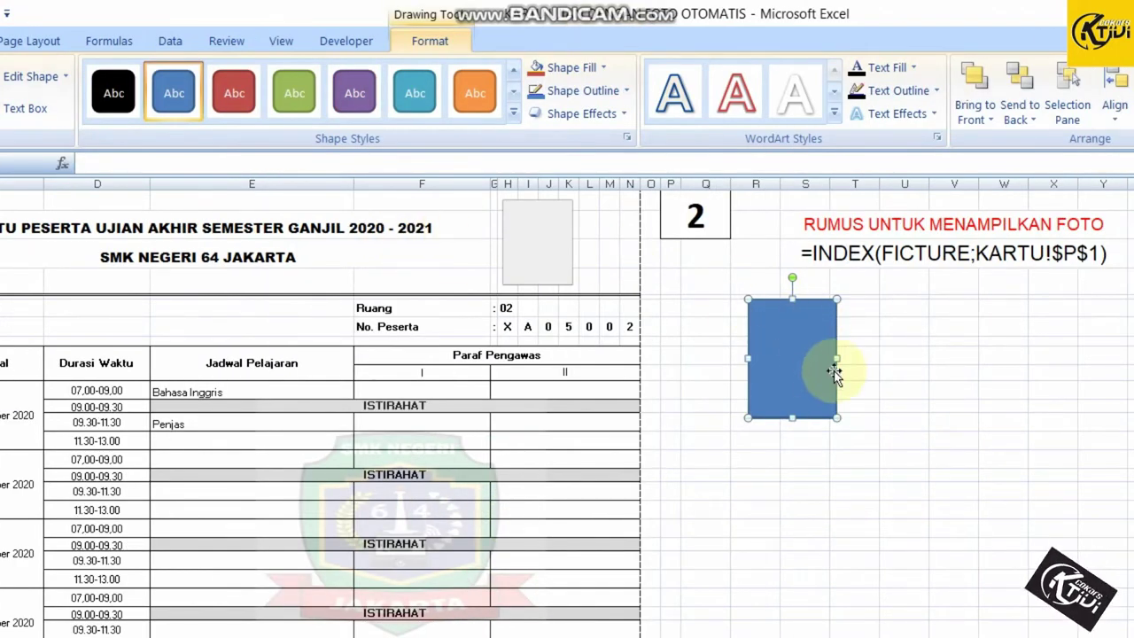
pyautogui.click(868, 509)
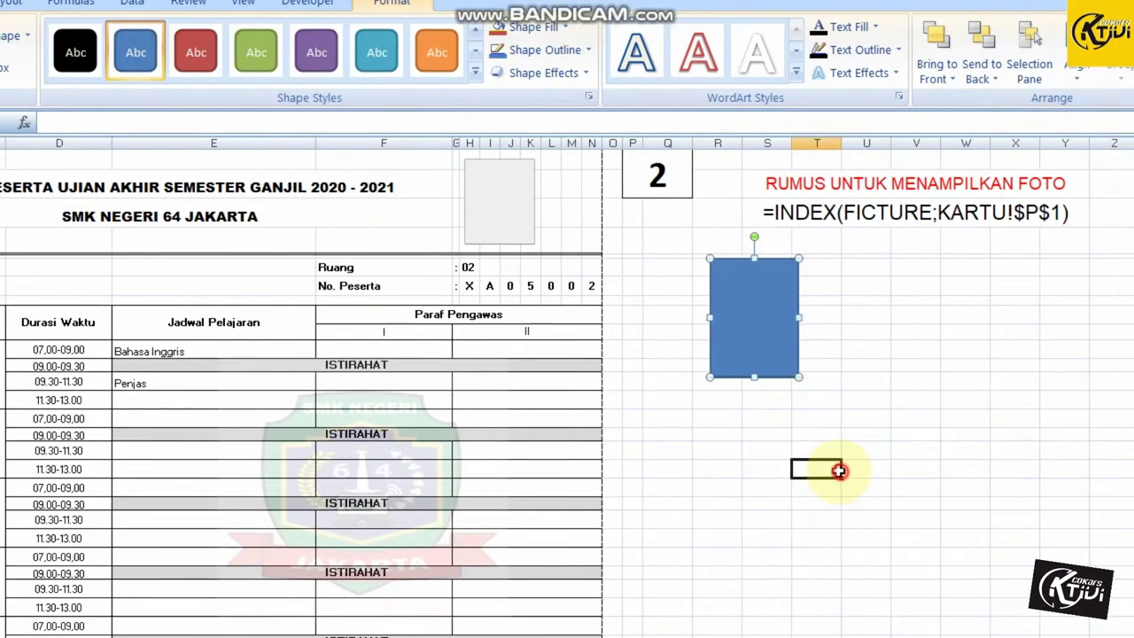
pyautogui.click(782, 339)
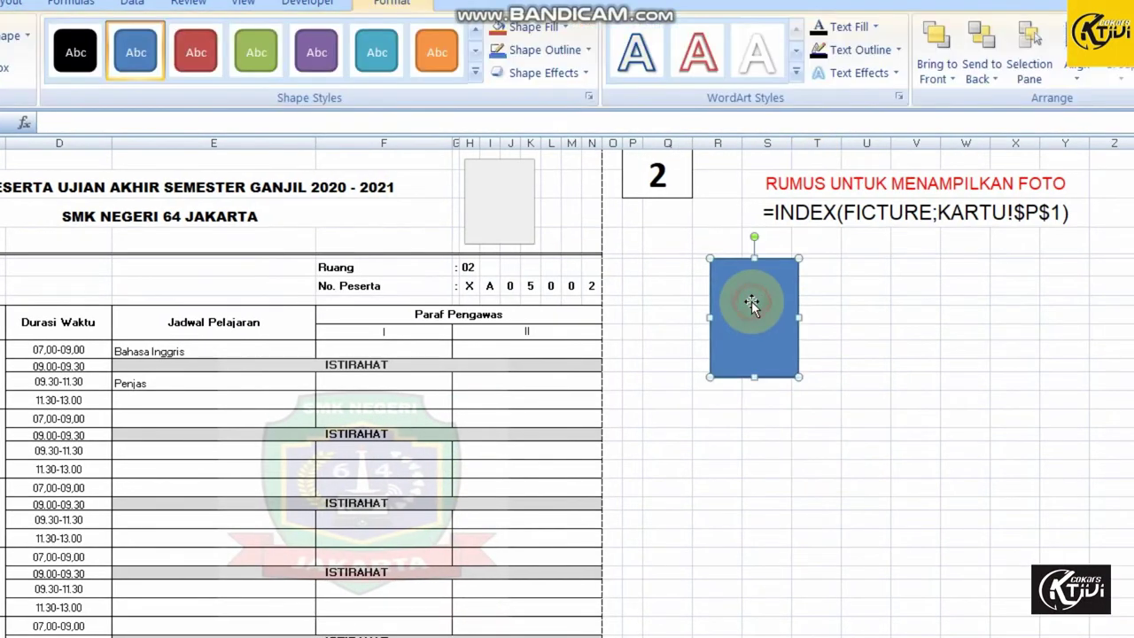
pyautogui.click(505, 211)
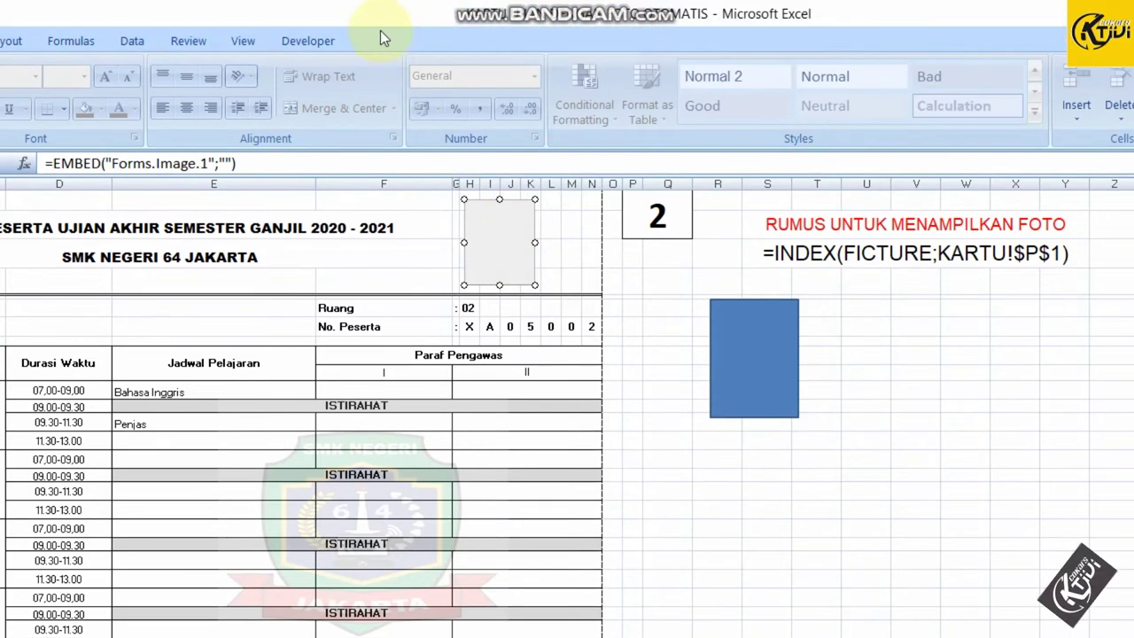
pyautogui.click(762, 372)
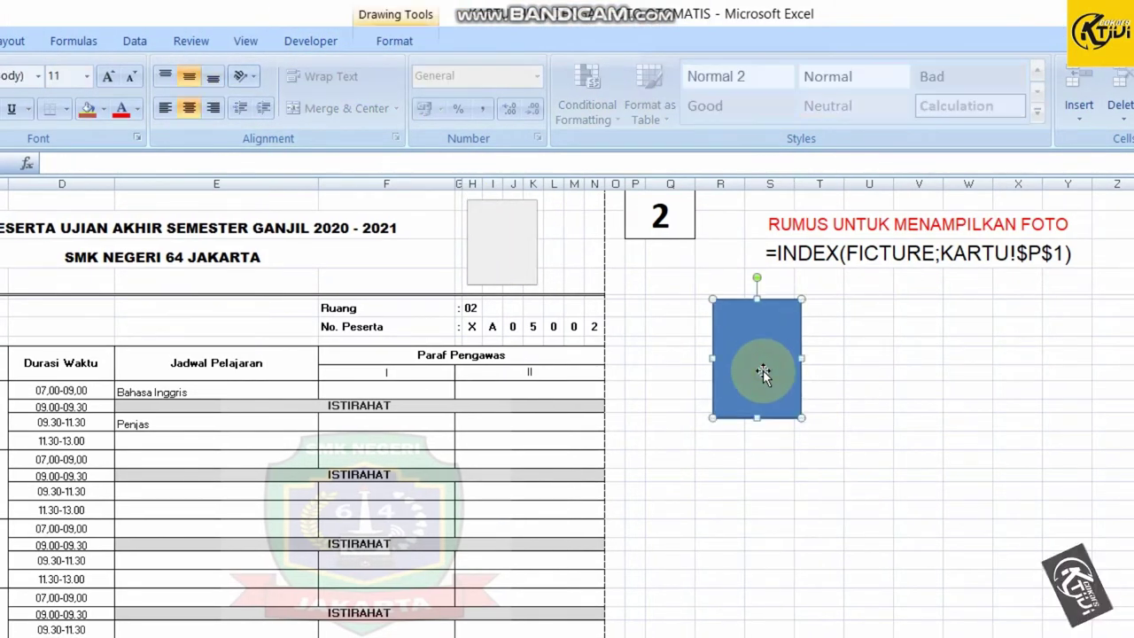
pyautogui.press('Delete')
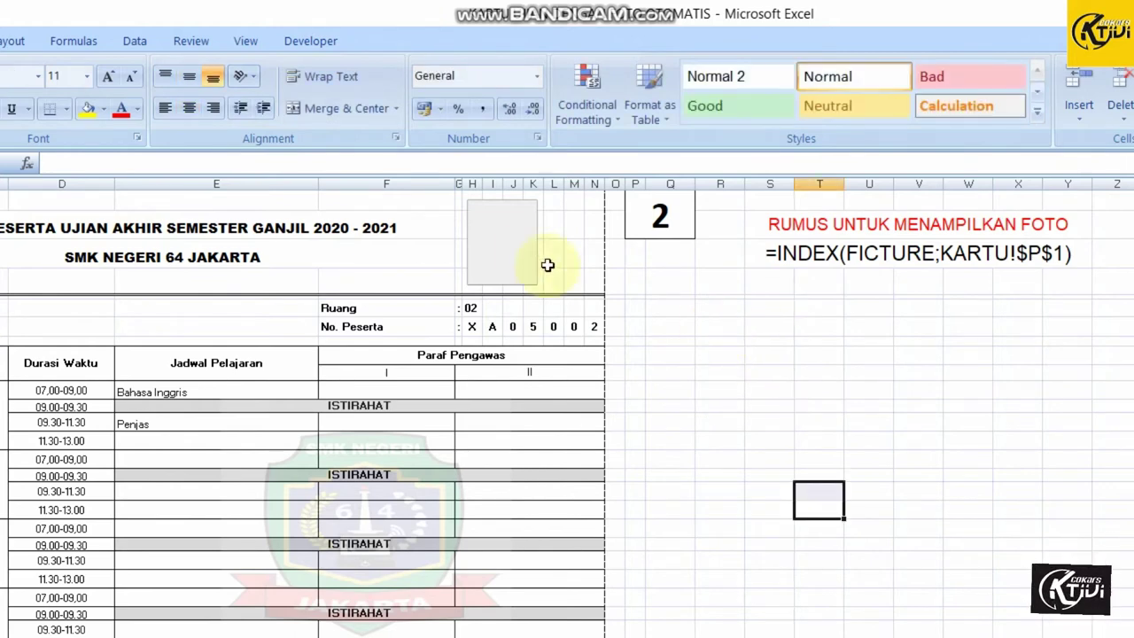
# Replace Image1's EMBED formula with =SHOW so it displays the indexed student's photo
pyautogui.click(512, 244)
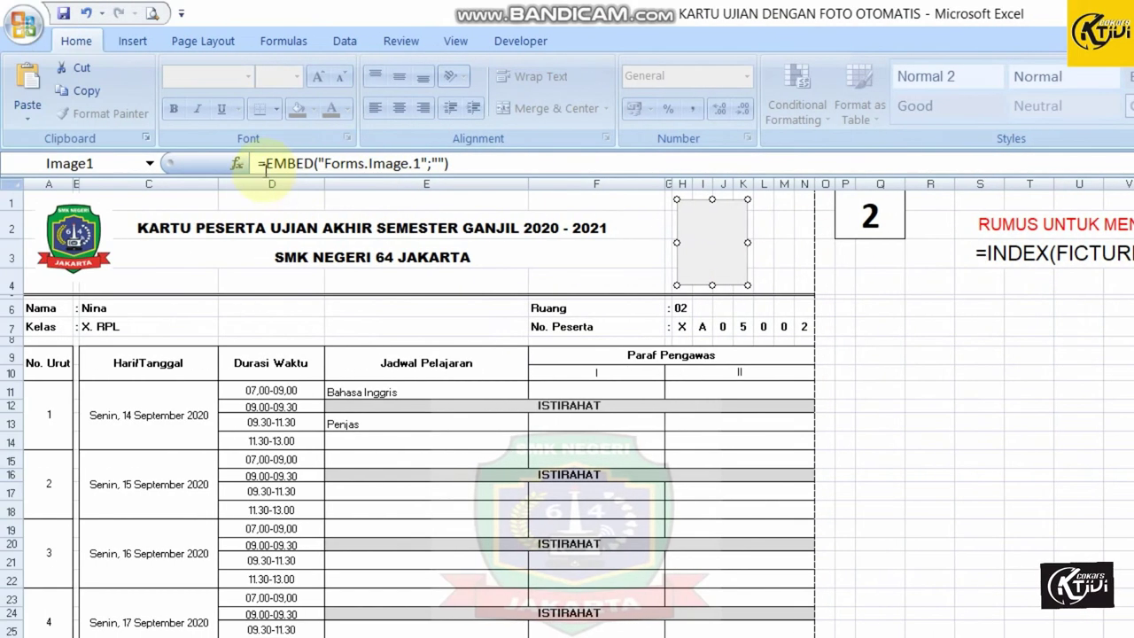
pyautogui.moveTo(265, 162); pyautogui.dragTo(520, 168)
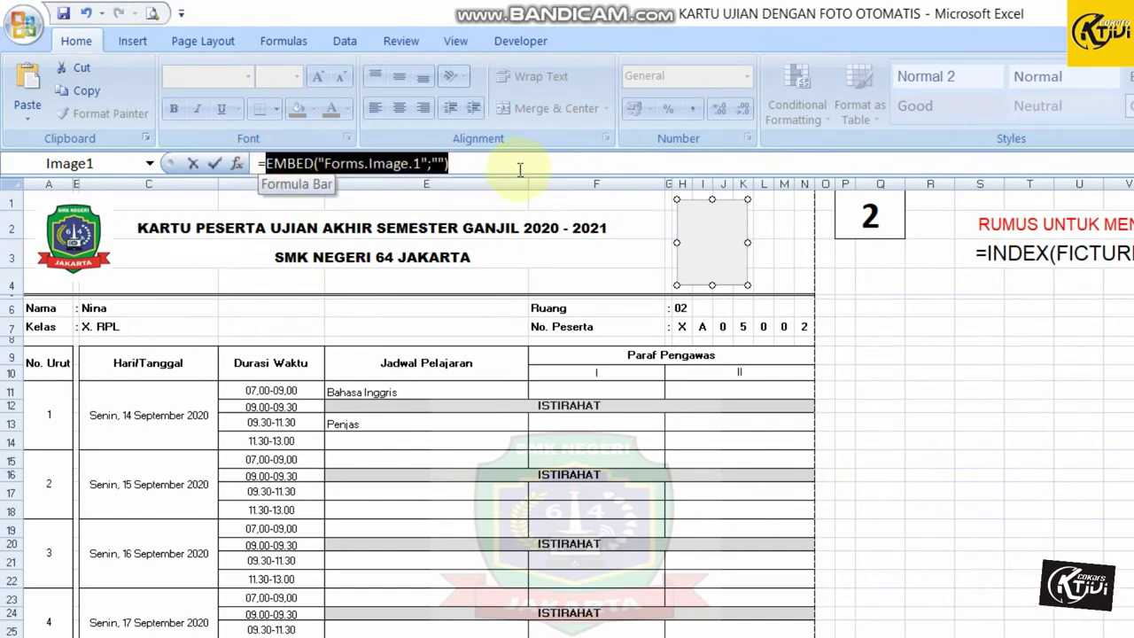
pyautogui.write('=SHOW')
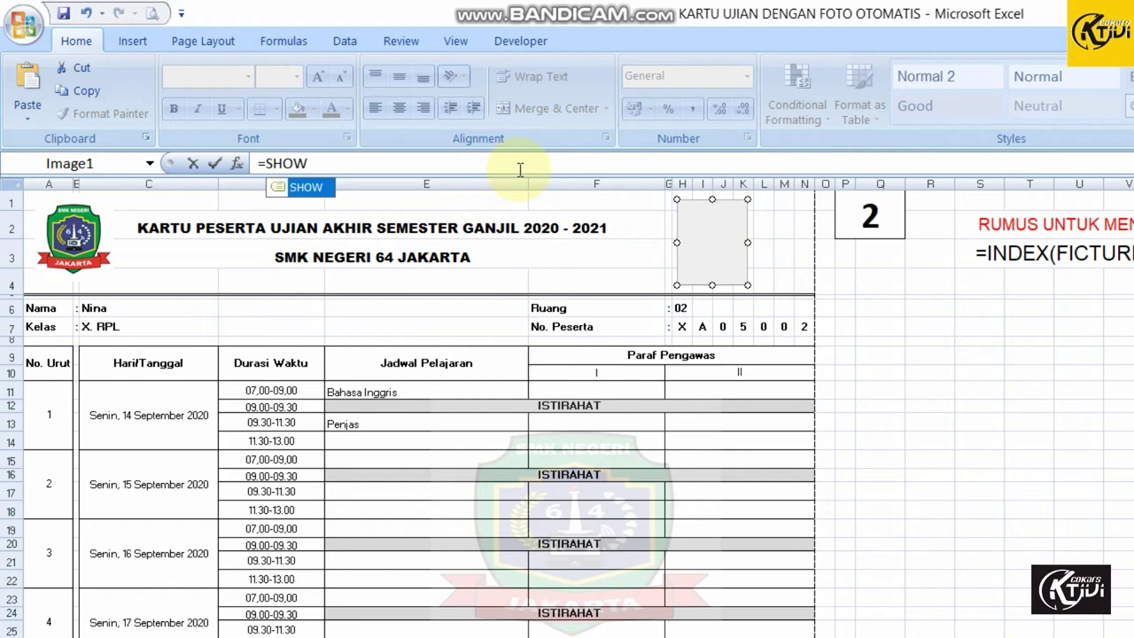
pyautogui.press('Return')
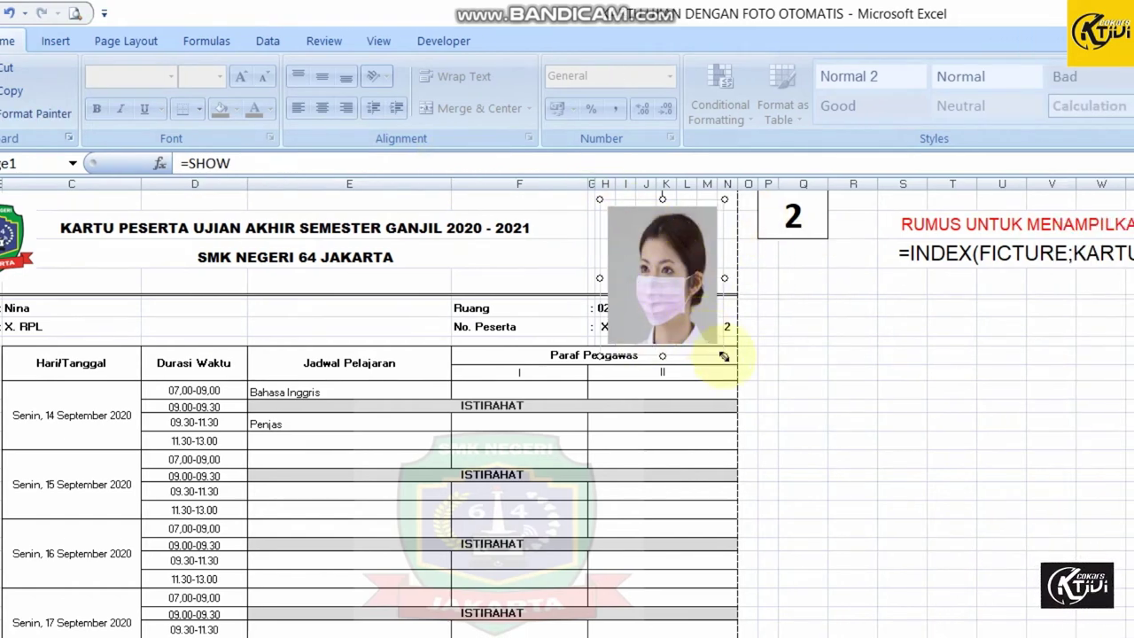
# Shrink the current student's photo to fit inside the card's photo box
pyautogui.moveTo(724, 356)
pyautogui.mouseDown()
pyautogui.moveTo(661, 288)
pyautogui.moveTo(671, 286)
pyautogui.mouseUp()
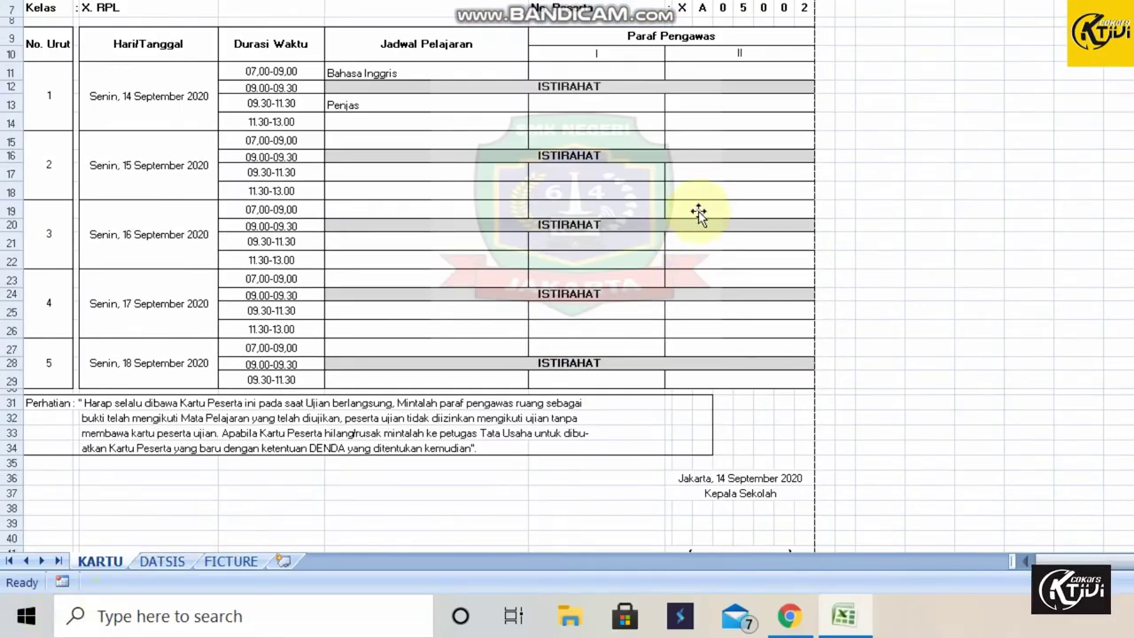
pyautogui.click(845, 104)
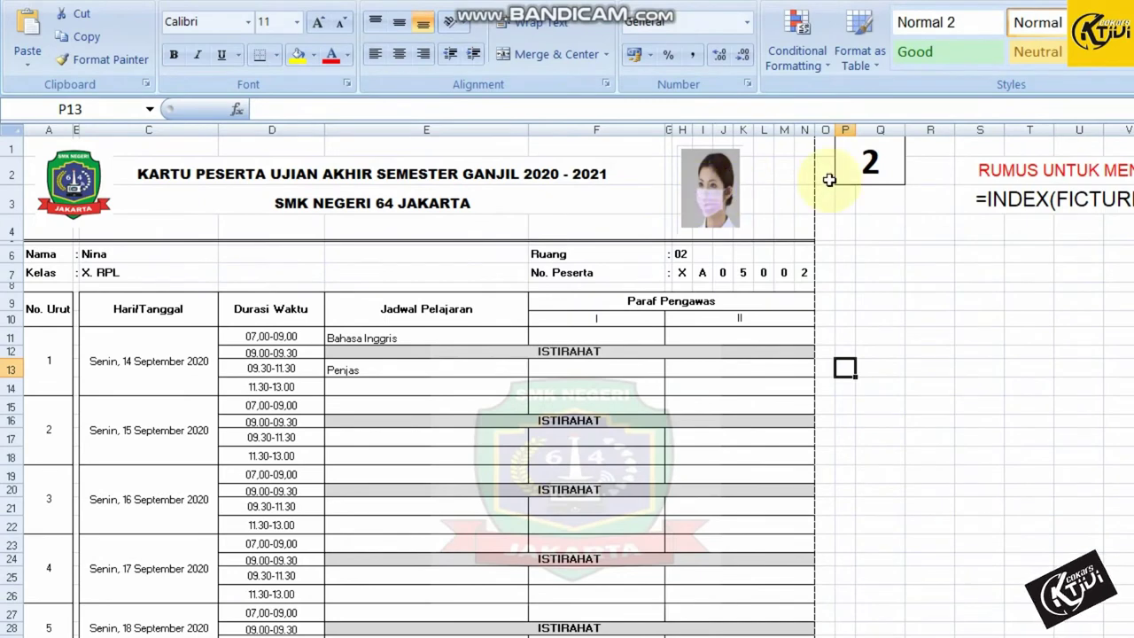
pyautogui.click(714, 181)
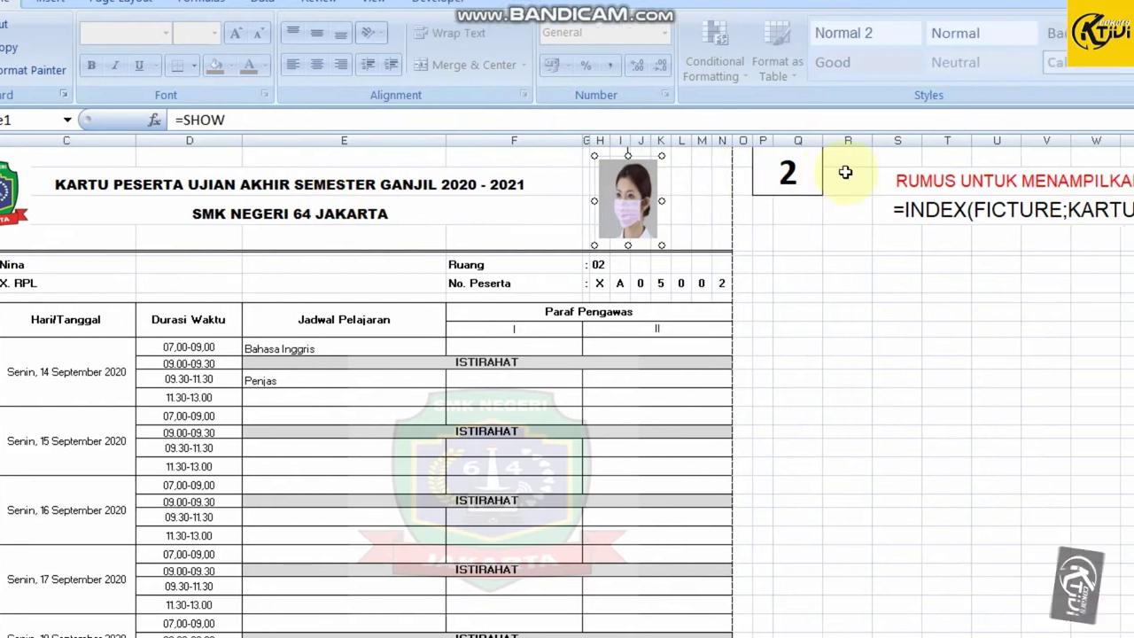
# Set index P1 to 1 and shrink Nani's photo to fit the photo box
pyautogui.click(788, 173)
pyautogui.write('1')
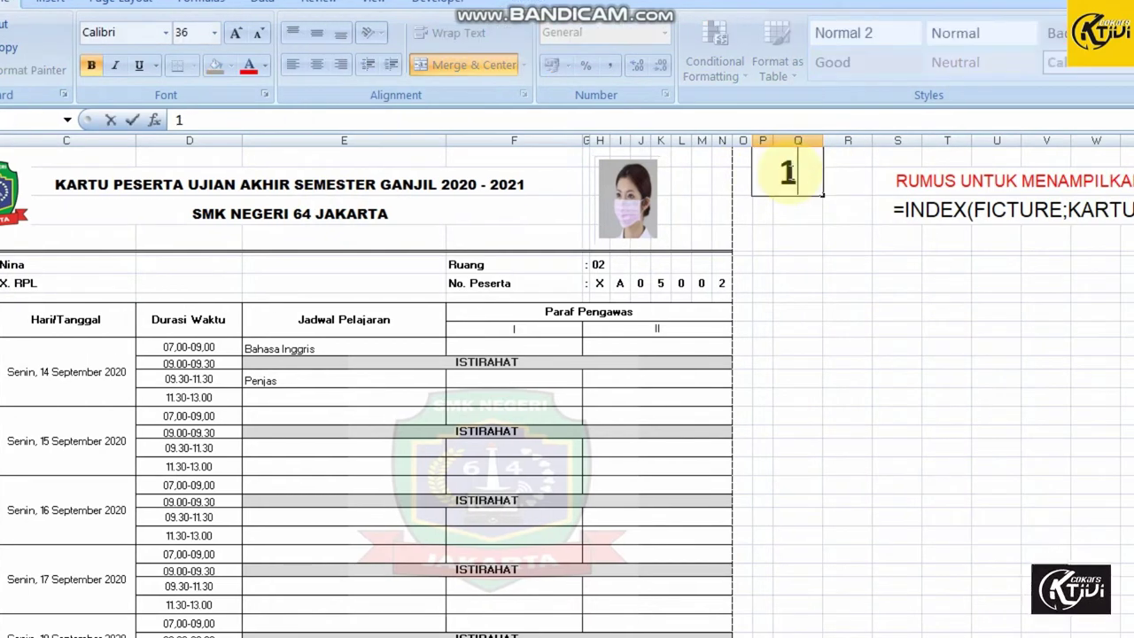
pyautogui.press('Return')
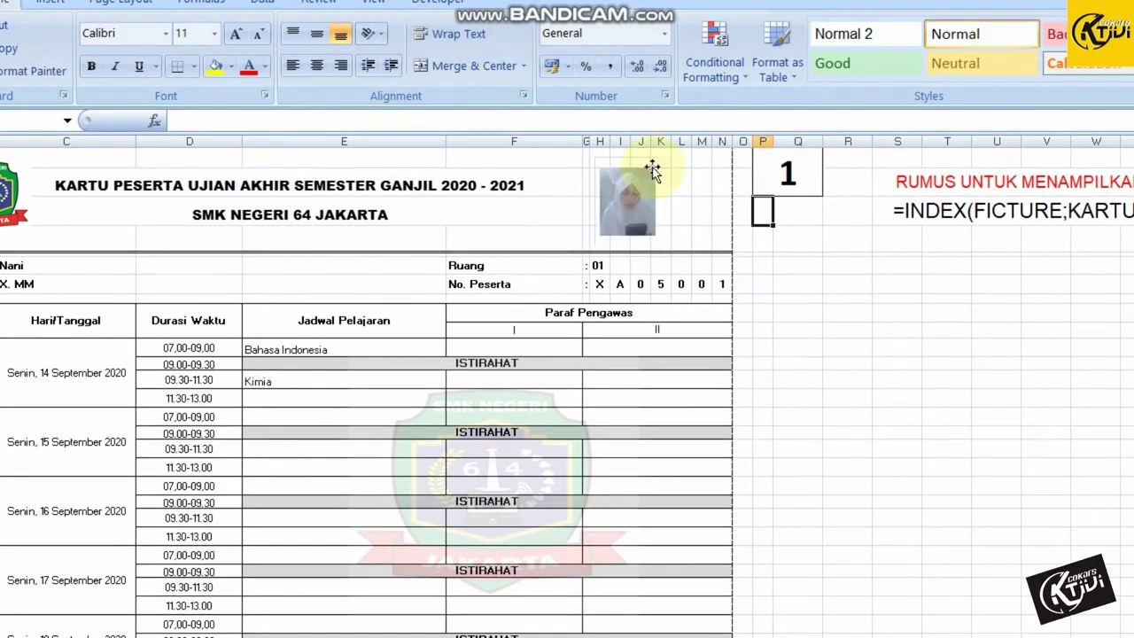
pyautogui.click(647, 188)
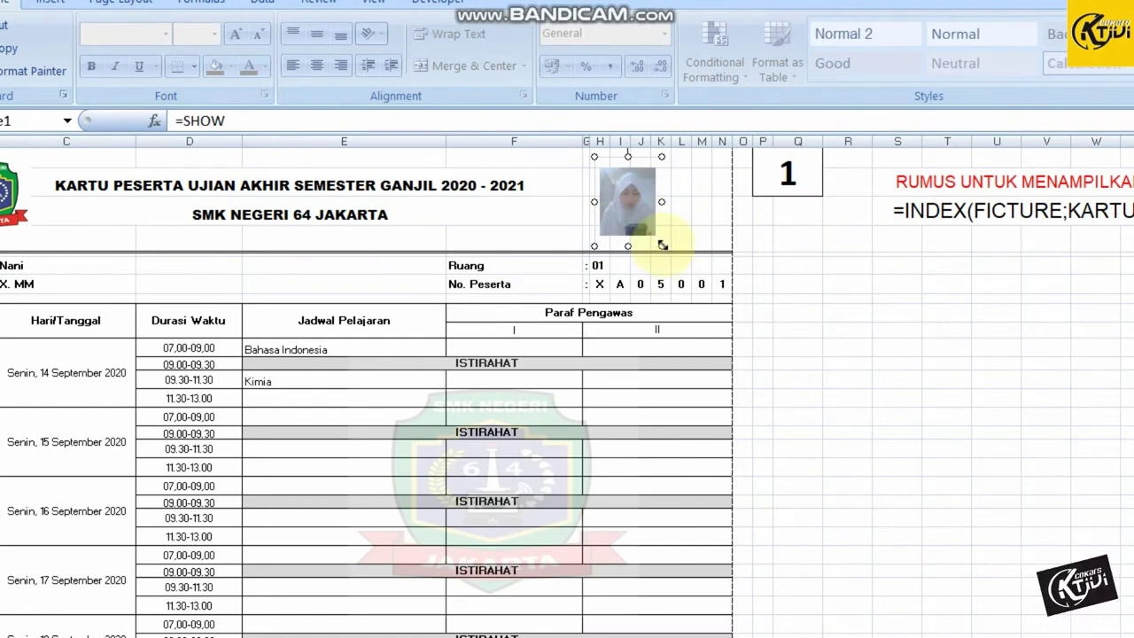
pyautogui.moveTo(661, 245); pyautogui.dragTo(676, 254)
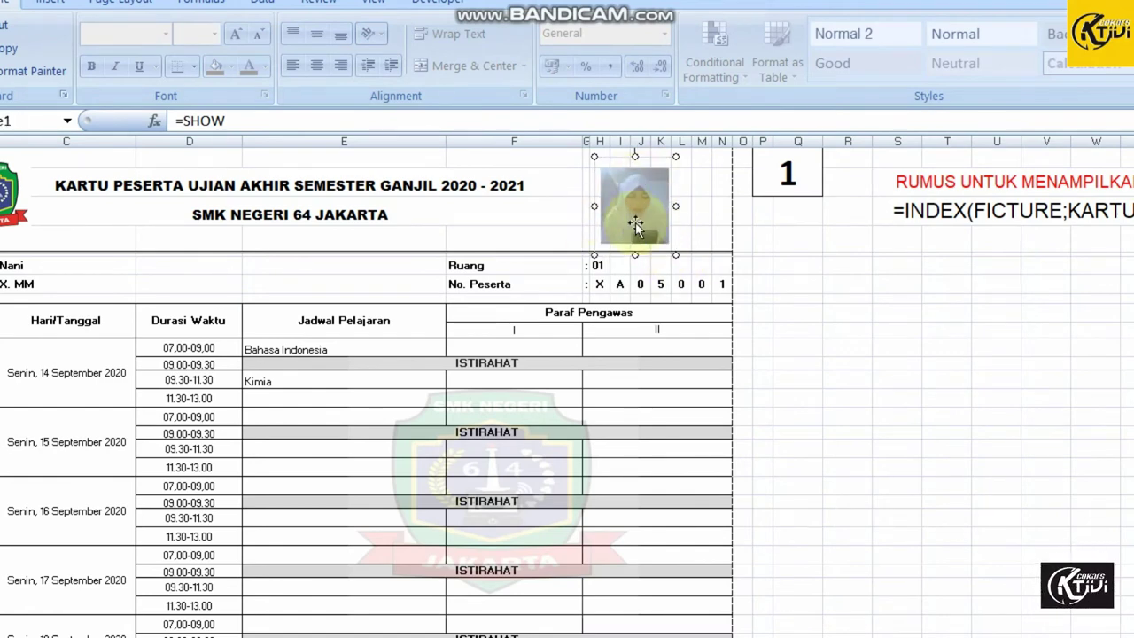
pyautogui.click(815, 317)
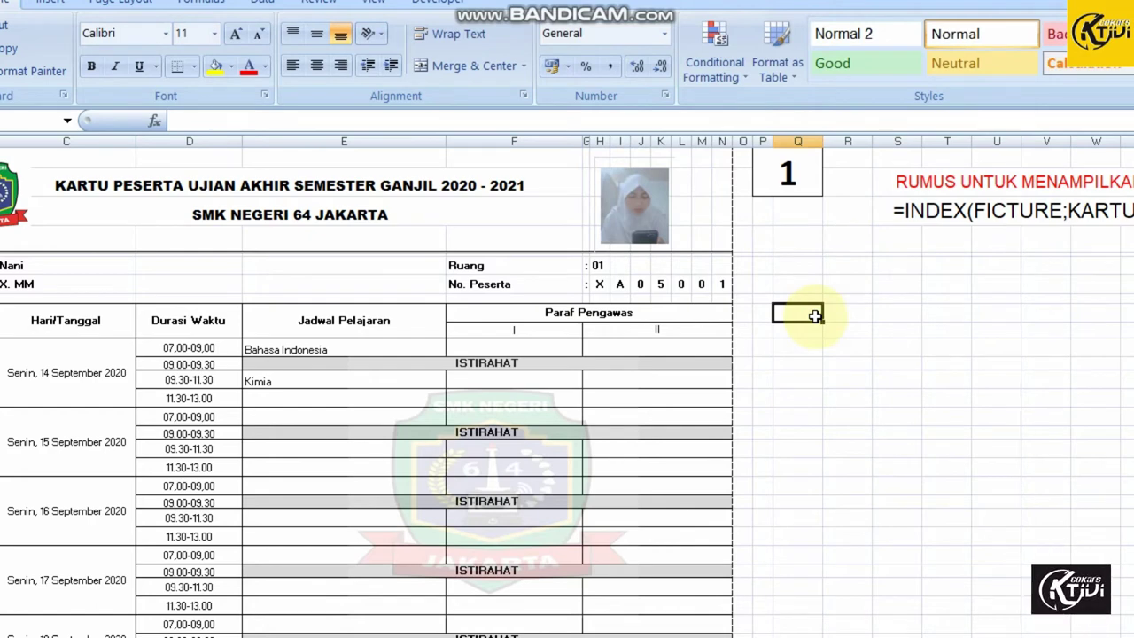
pyautogui.click(851, 369)
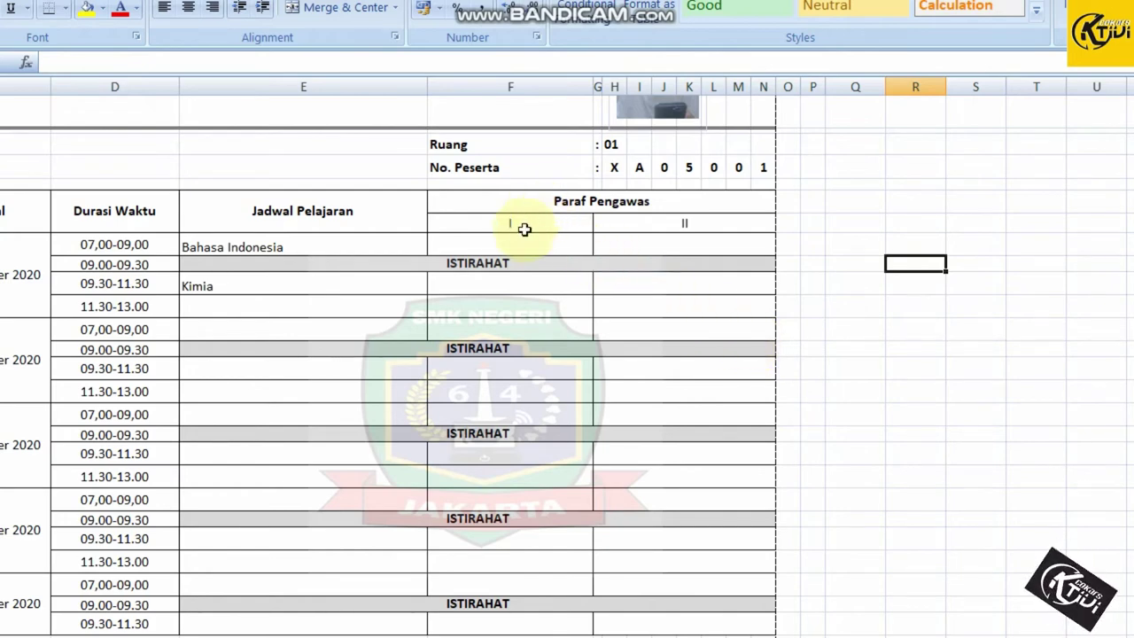
pyautogui.scroll(1, 638, 277)
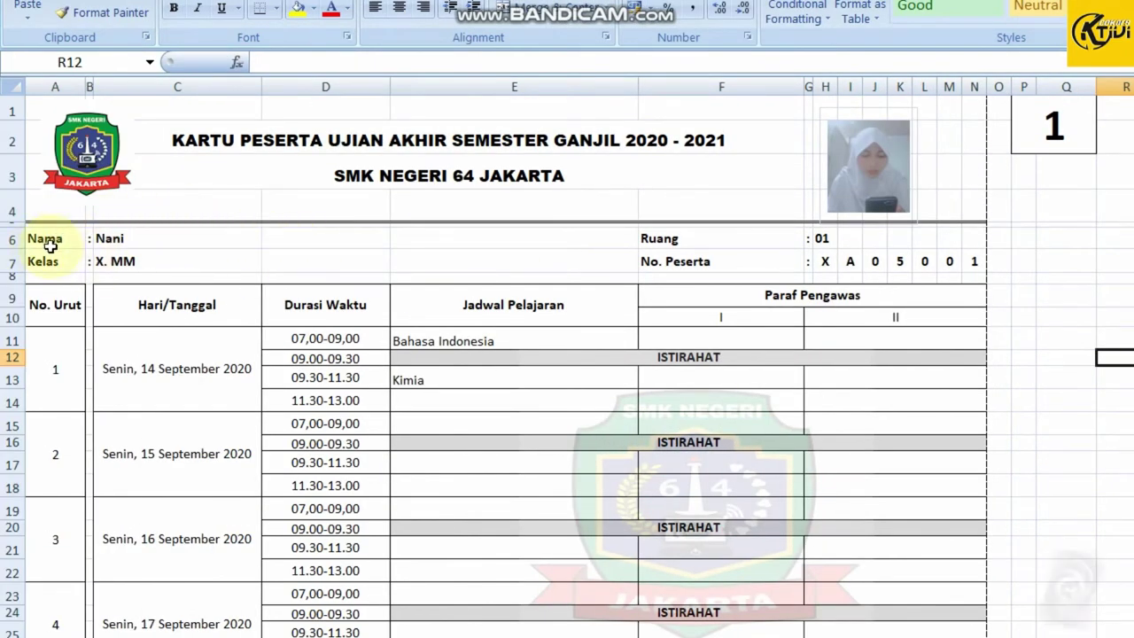
pyautogui.click(114, 240)
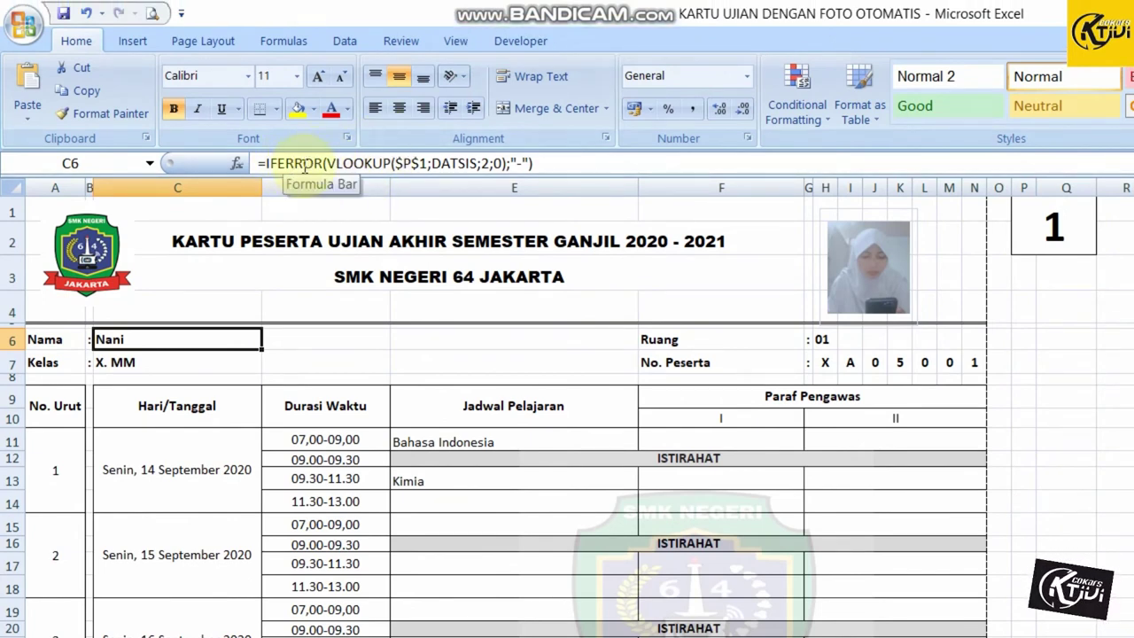
# Strip the IFERROR wrapper and "-" fallback from C6's formula, leaving a plain VLOOKUP
pyautogui.click(563, 166)
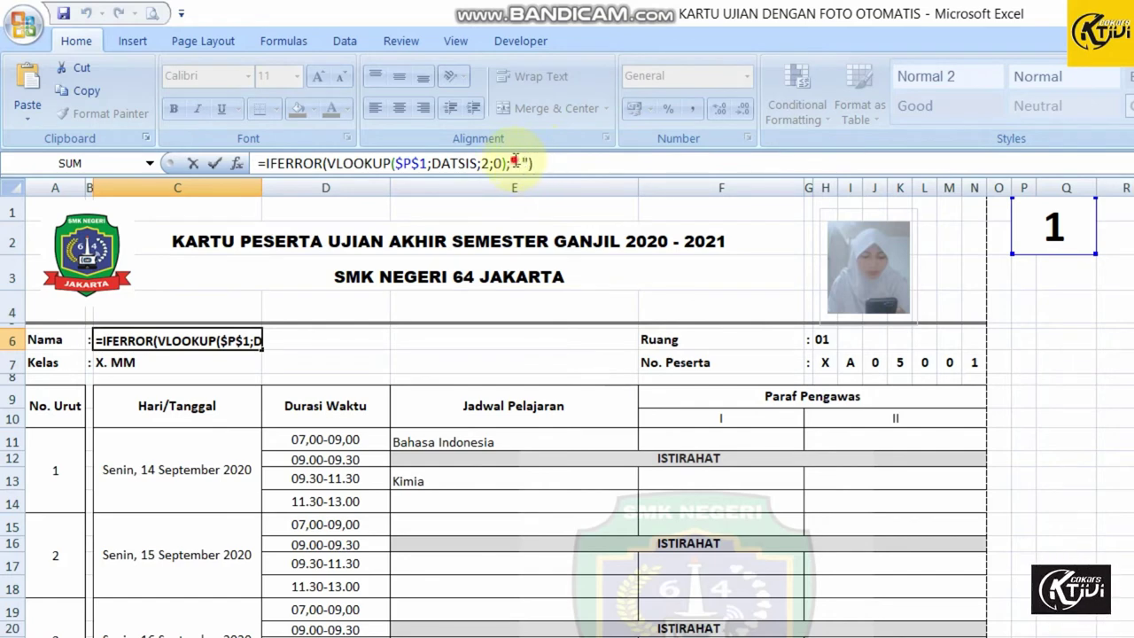
pyautogui.moveTo(516, 163); pyautogui.dragTo(528, 163)
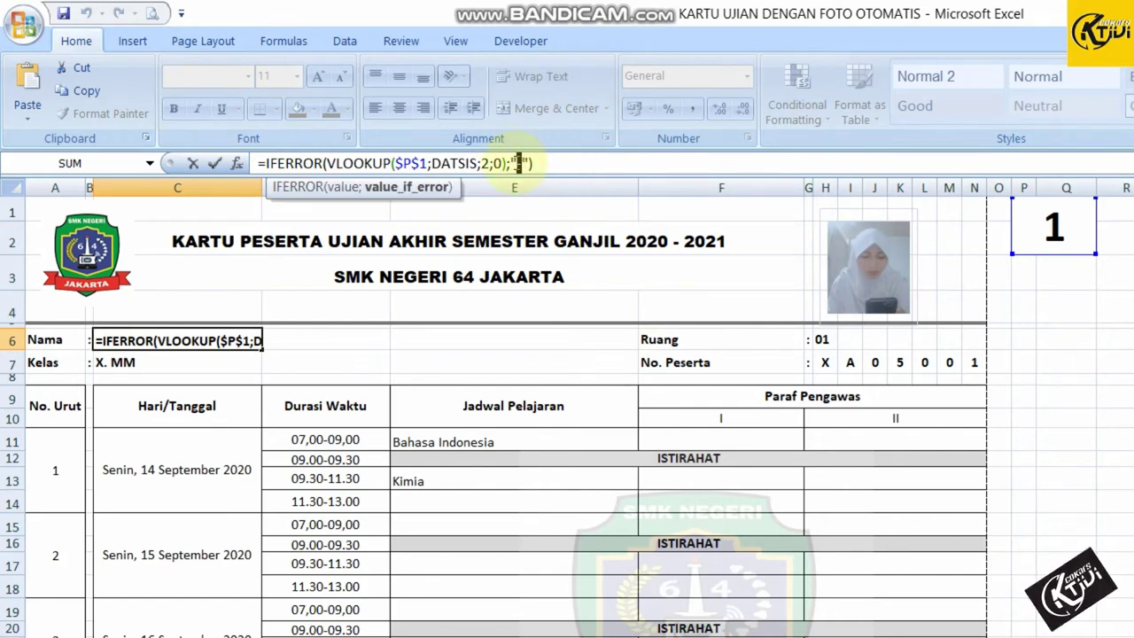
pyautogui.write('-')
pyautogui.click(560, 162)
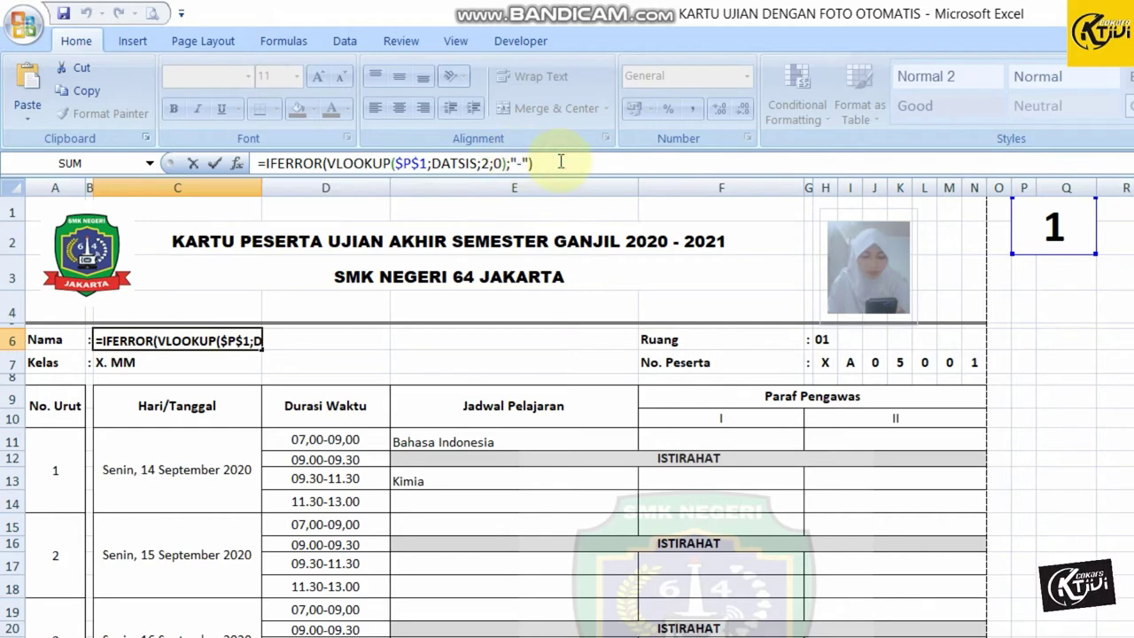
pyautogui.click(327, 162)
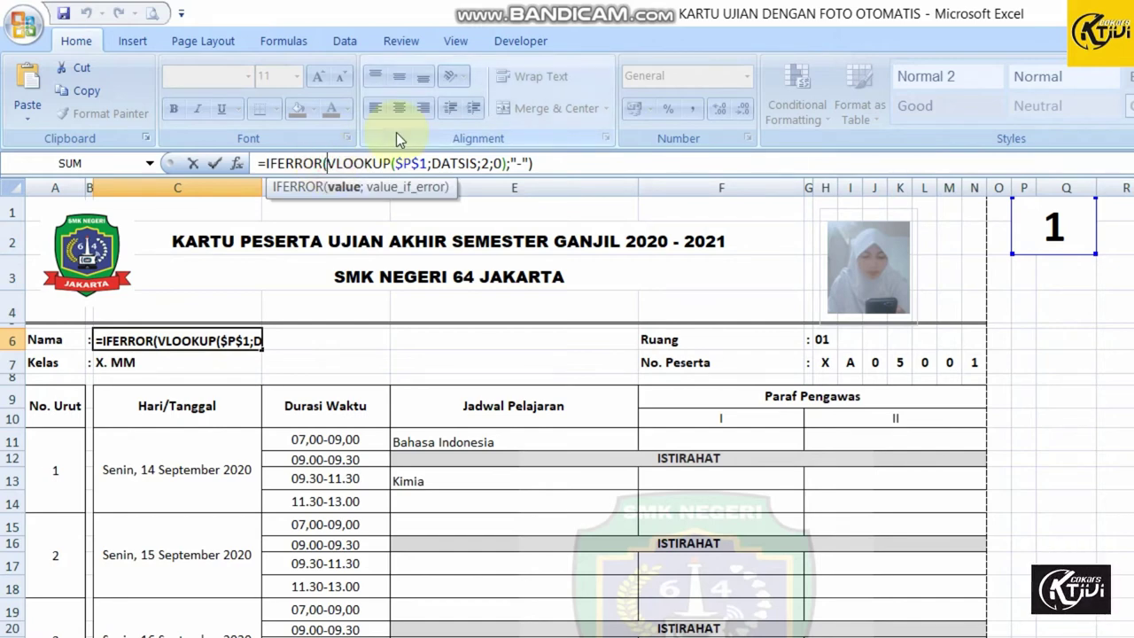
pyautogui.press('BackSpace')
pyautogui.press('BackSpace')
pyautogui.press('BackSpace')
pyautogui.press('BackSpace')
pyautogui.press('BackSpace')
pyautogui.press('BackSpace')
pyautogui.press('BackSpace')
pyautogui.press('BackSpace')
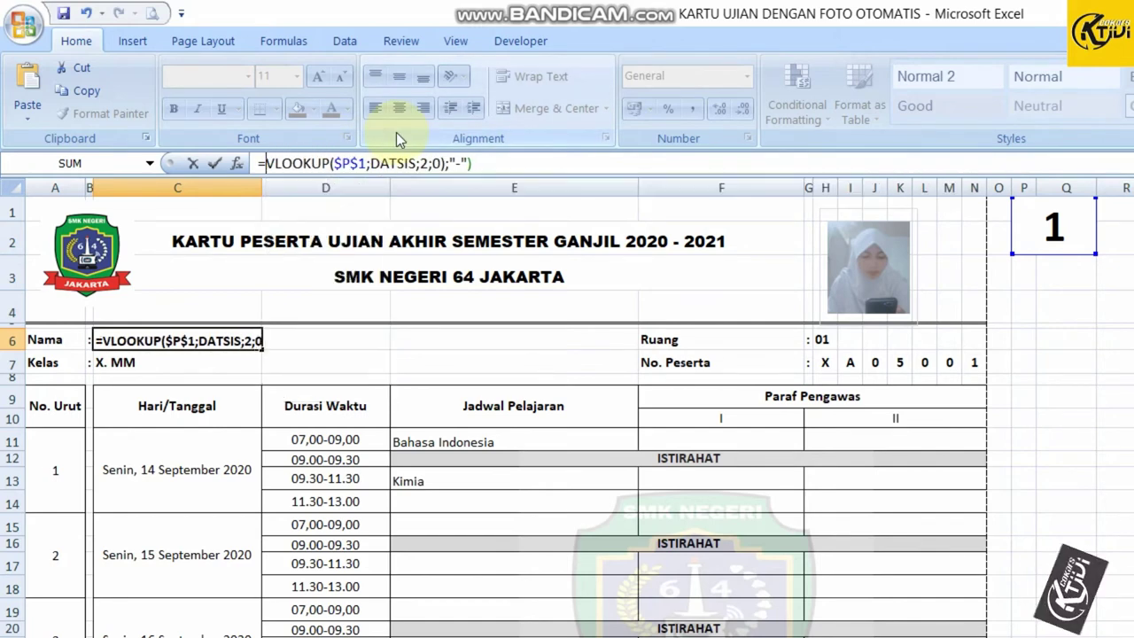
pyautogui.click(483, 162)
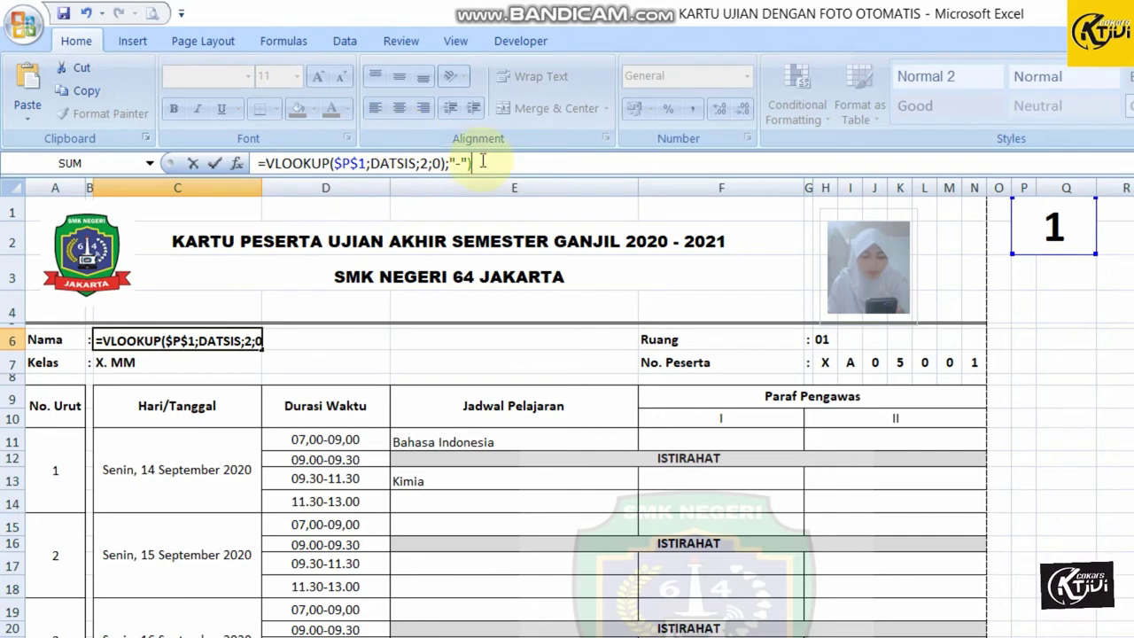
pyautogui.press('BackSpace')
pyautogui.press('BackSpace')
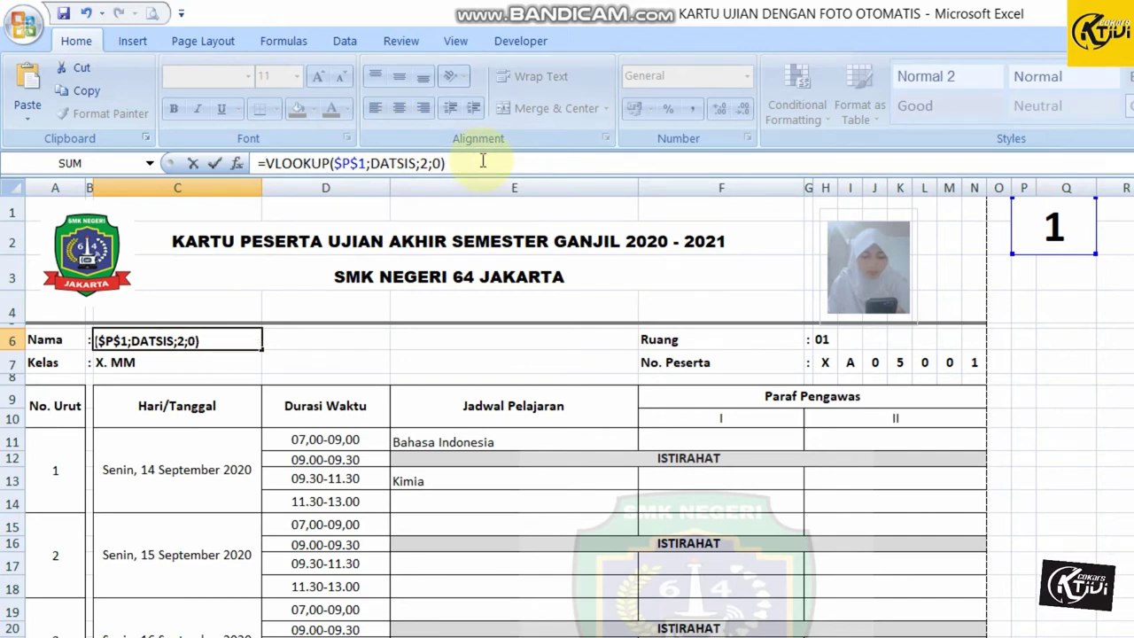
pyautogui.press('Return')
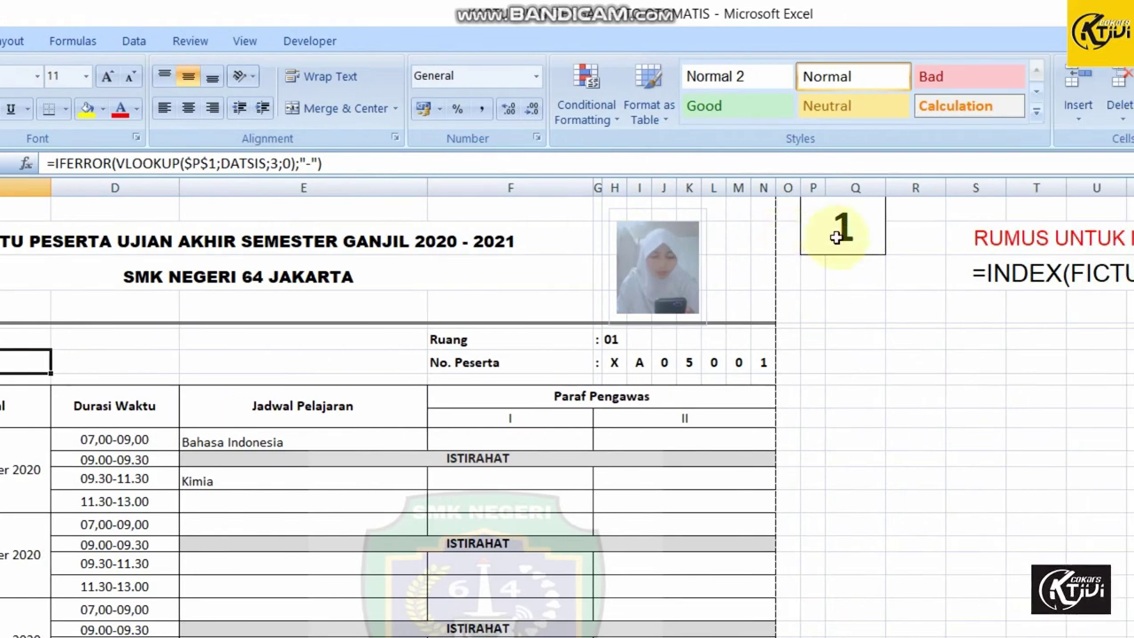
pyautogui.click(838, 236)
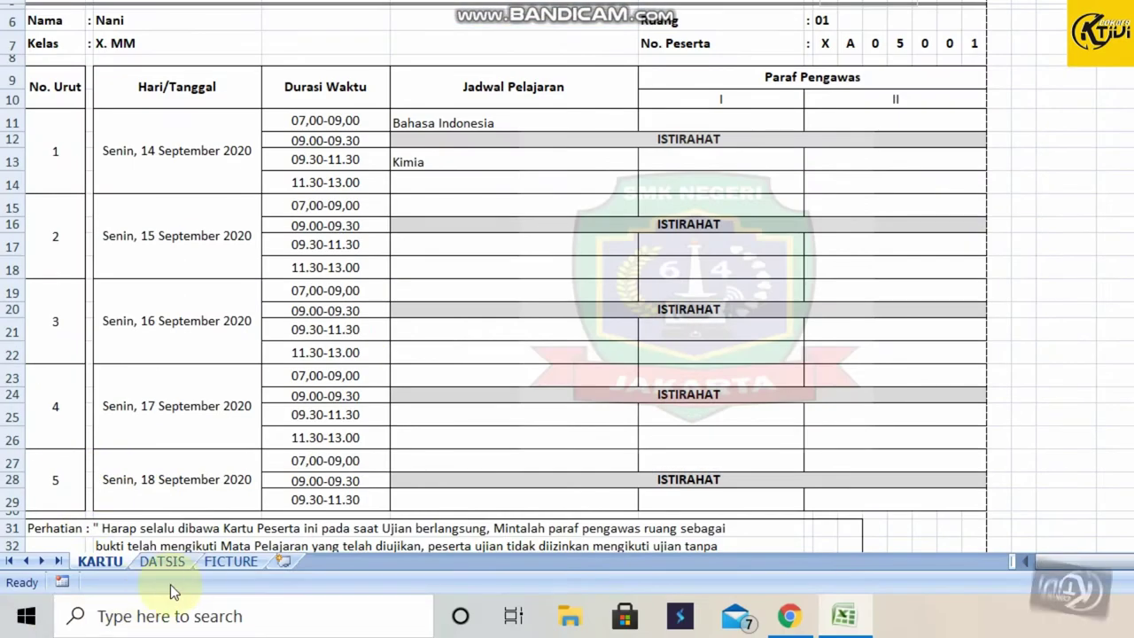
pyautogui.click(164, 561)
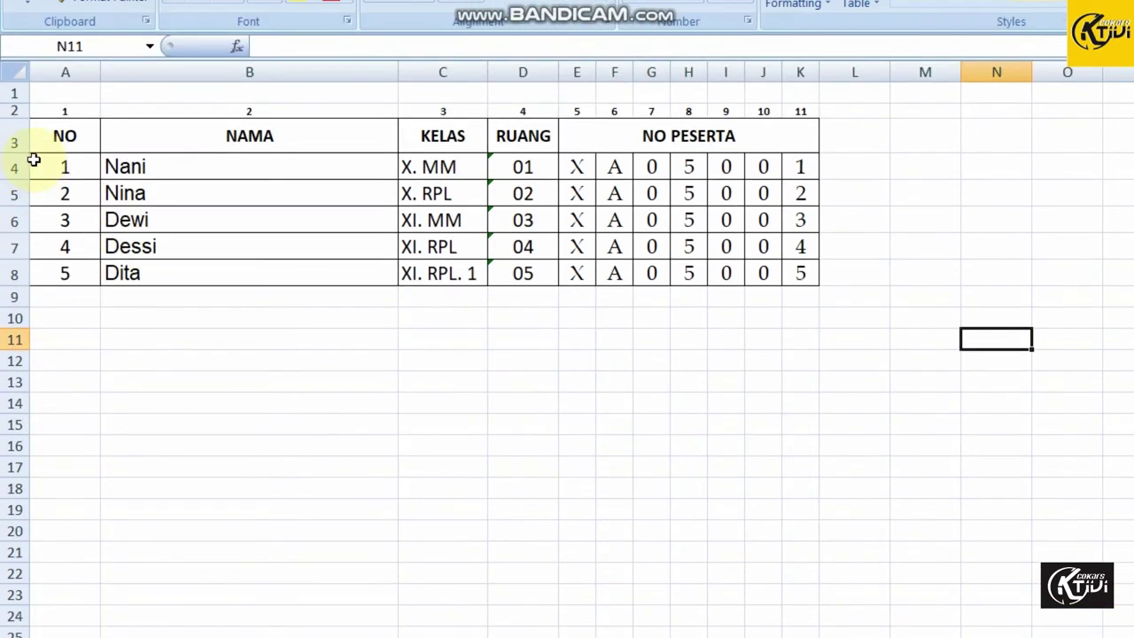
pyautogui.click(67, 296)
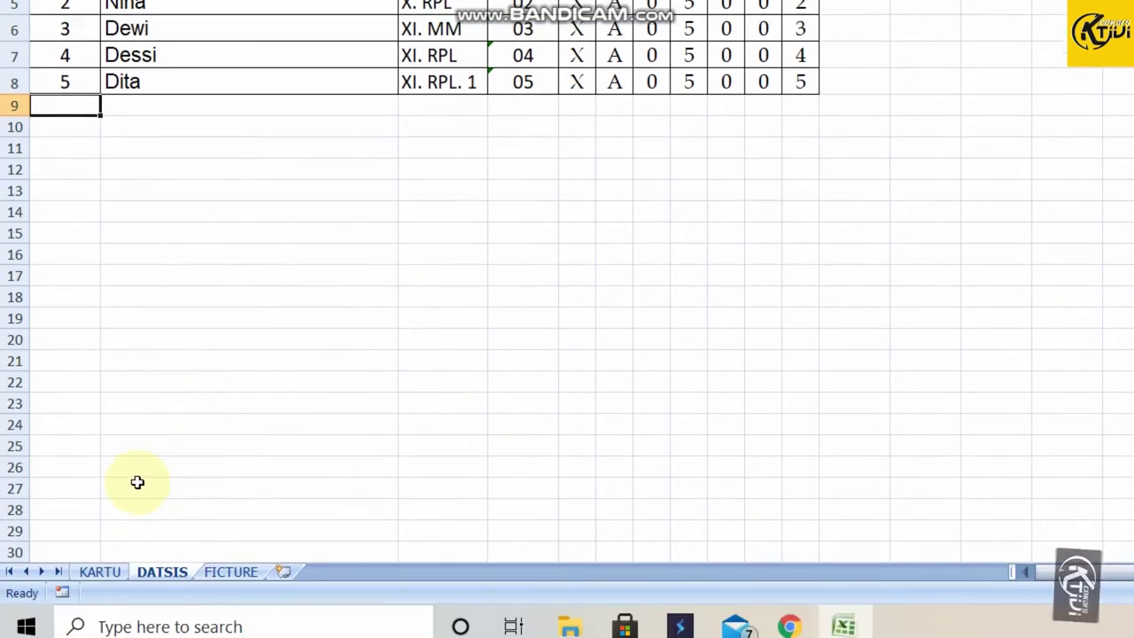
pyautogui.click(111, 562)
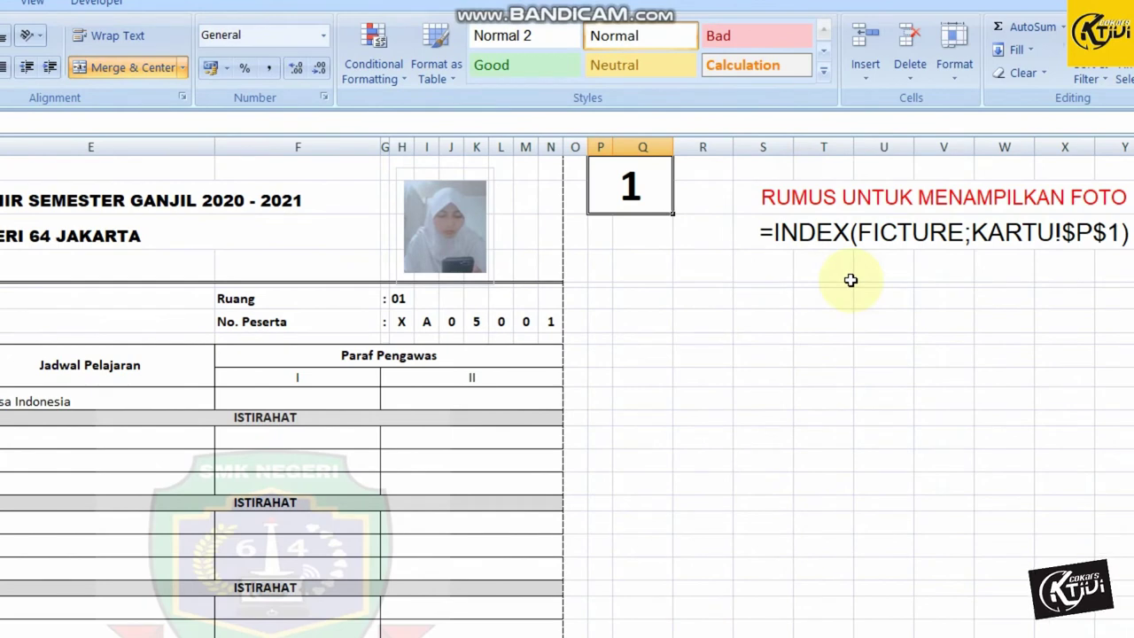
# Enter 6 in P1 and inspect the #N/A now shown in Nama cell C6
pyautogui.write('6')
pyautogui.press('Return')
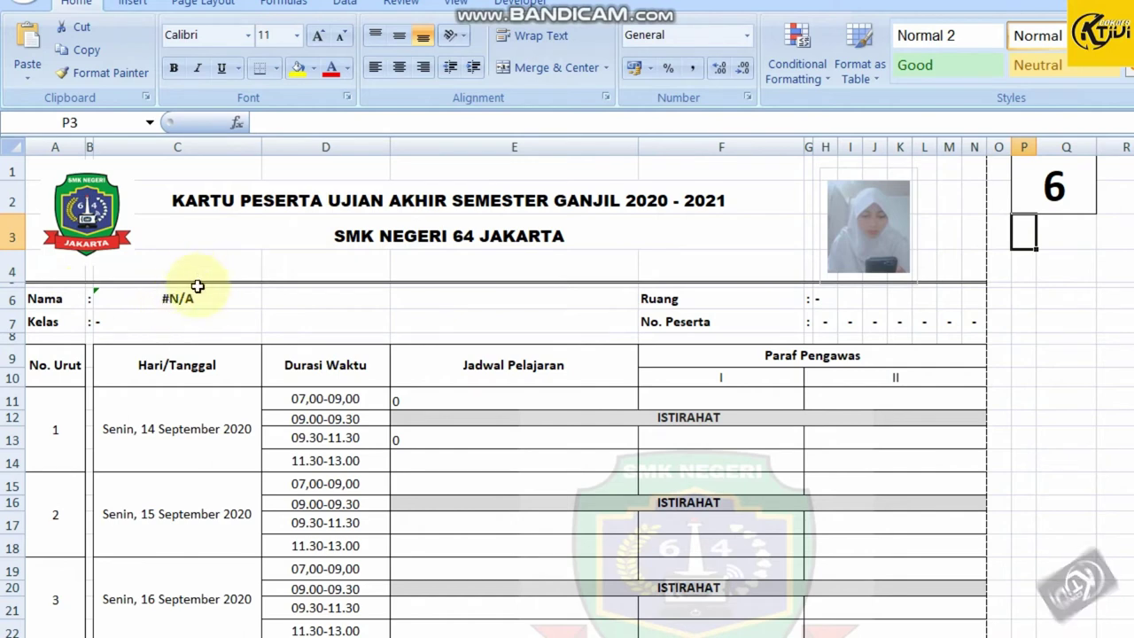
pyautogui.click(197, 299)
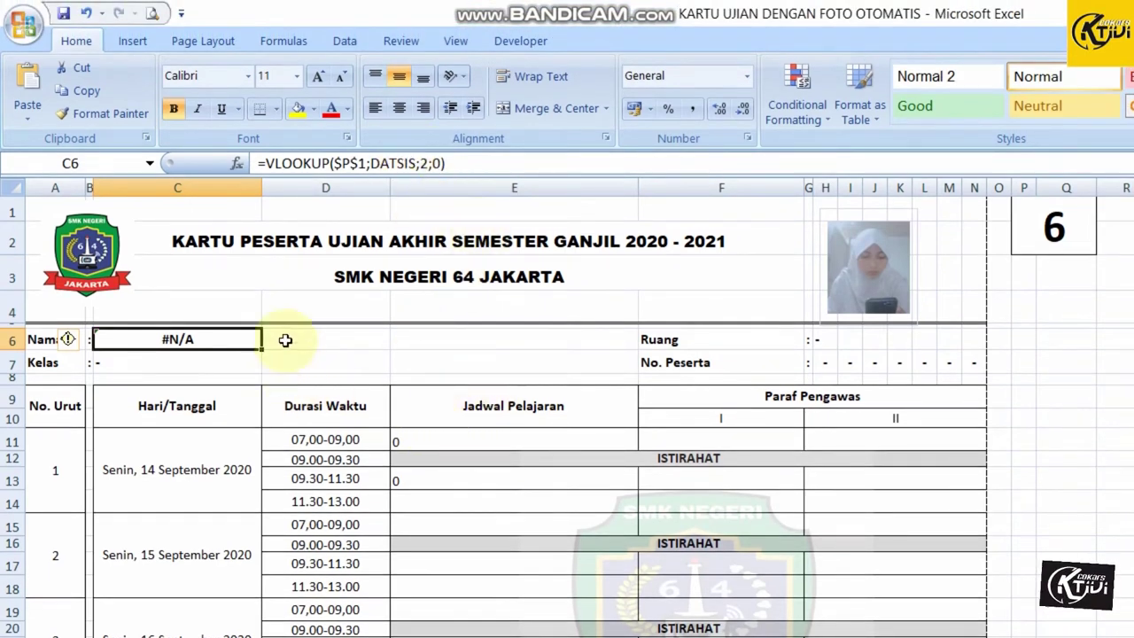
# Insert IFERROR at the start of C6's VLOOKUP formula
pyautogui.click(266, 163)
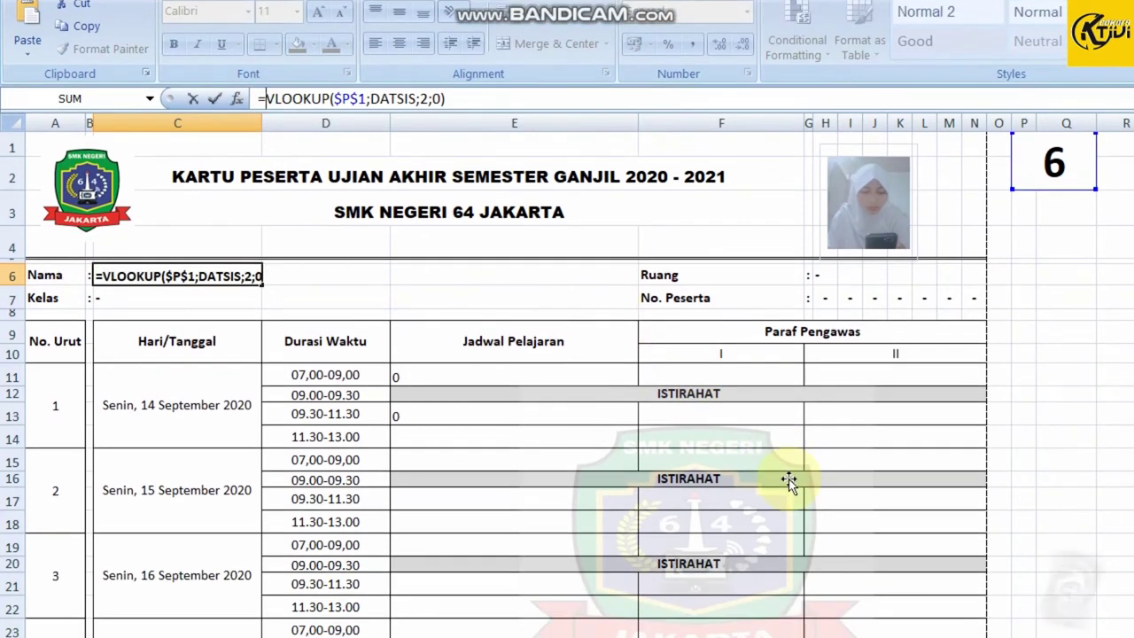
pyautogui.write('I')
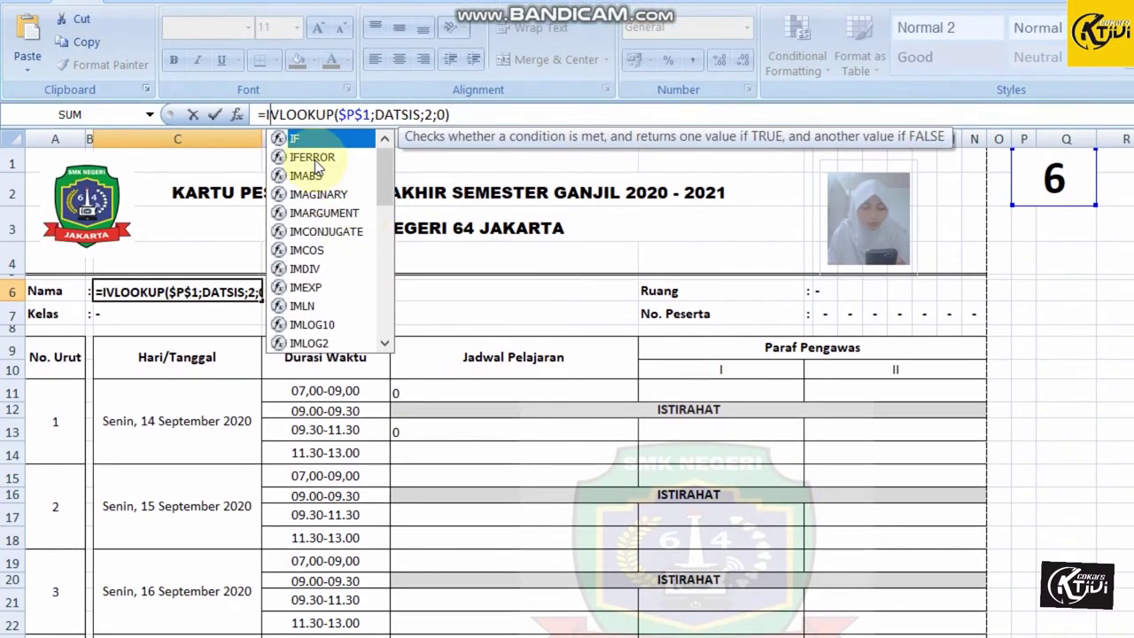
pyautogui.doubleClick(312, 140)
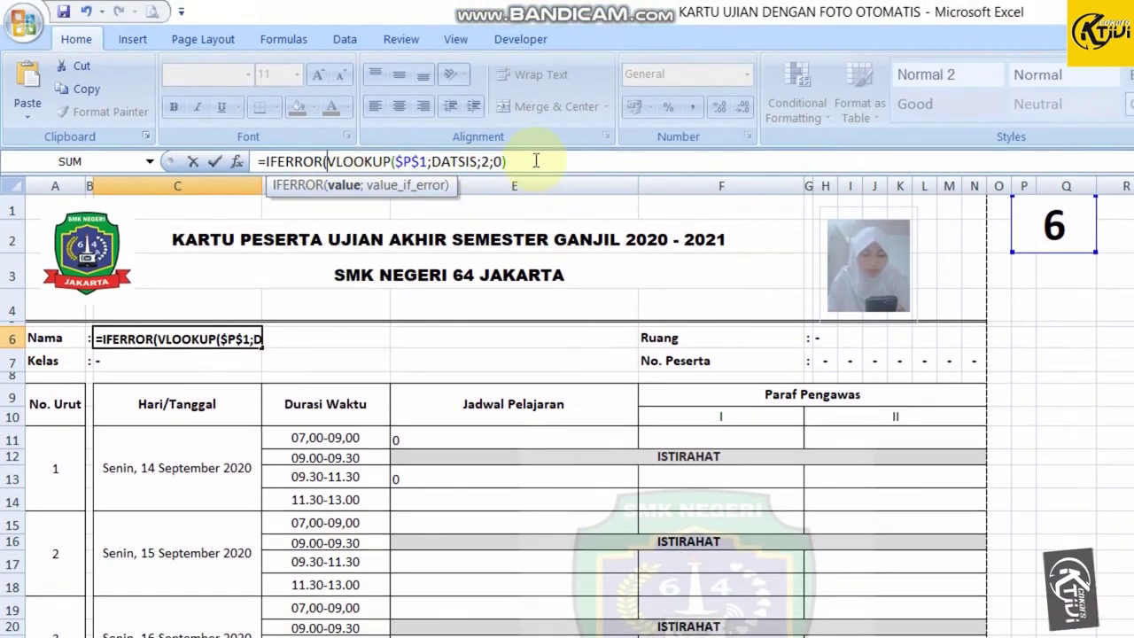
pyautogui.click(535, 160)
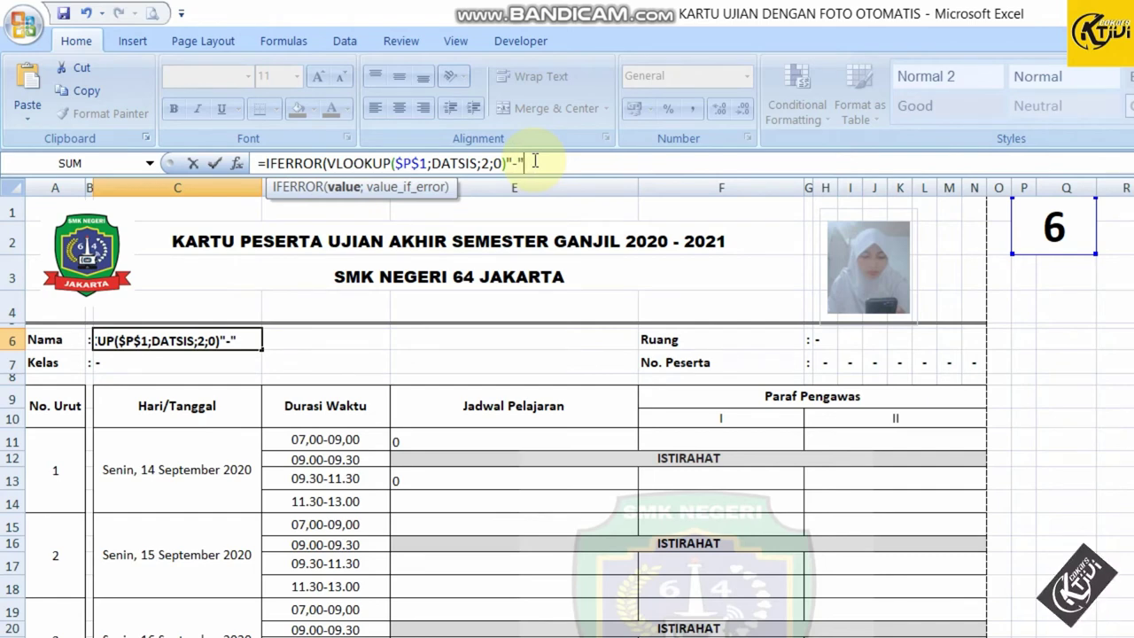
pyautogui.click(535, 162)
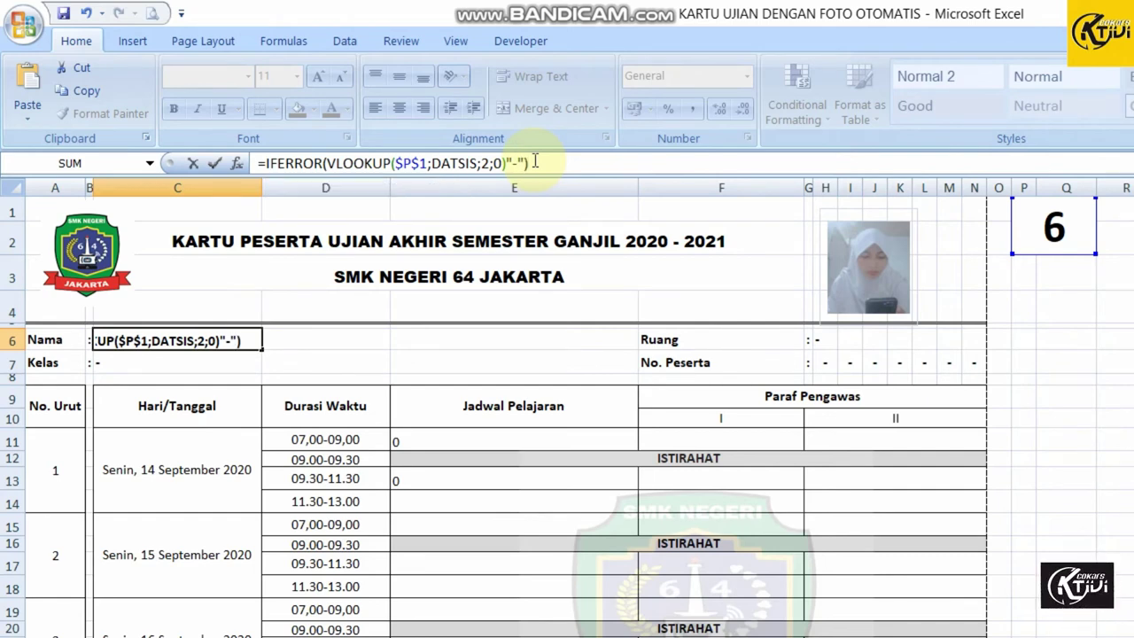
pyautogui.press('Return')
pyautogui.press('Return')
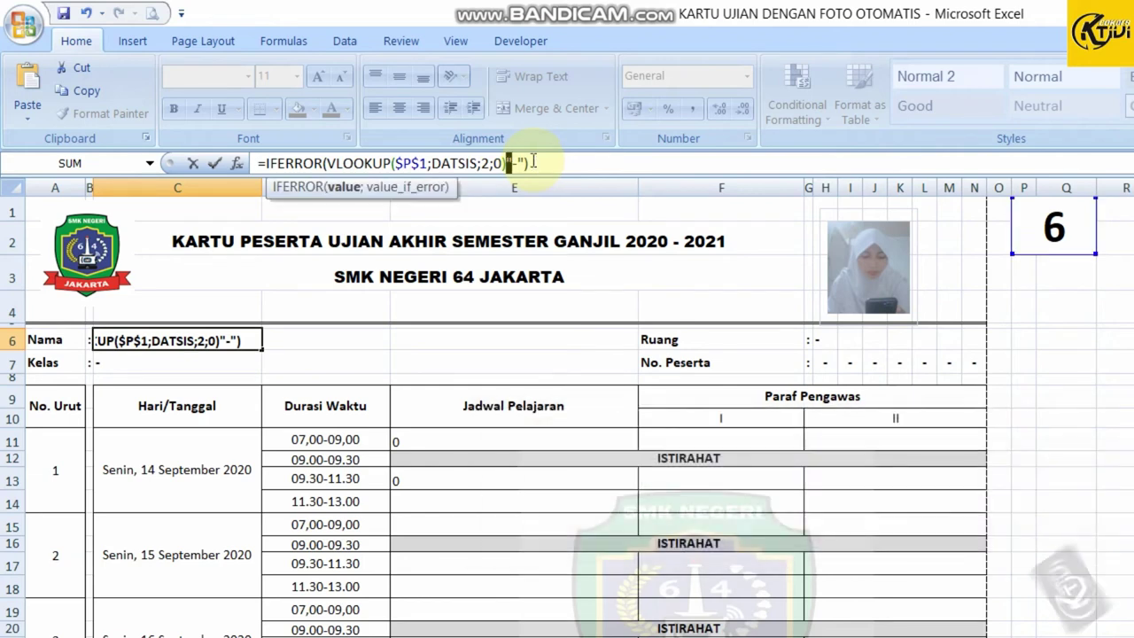
# Add the missing ';' before the "-" fallback and confirm the Nama formula
pyautogui.click(512, 162)
pyautogui.click(502, 162)
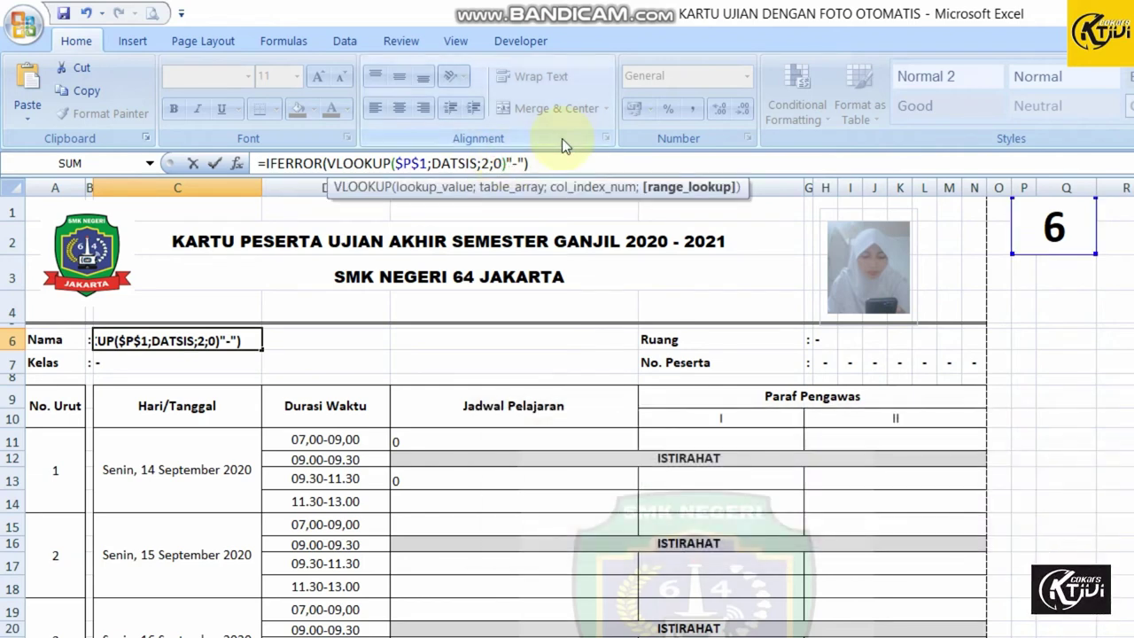
pyautogui.press('Right')
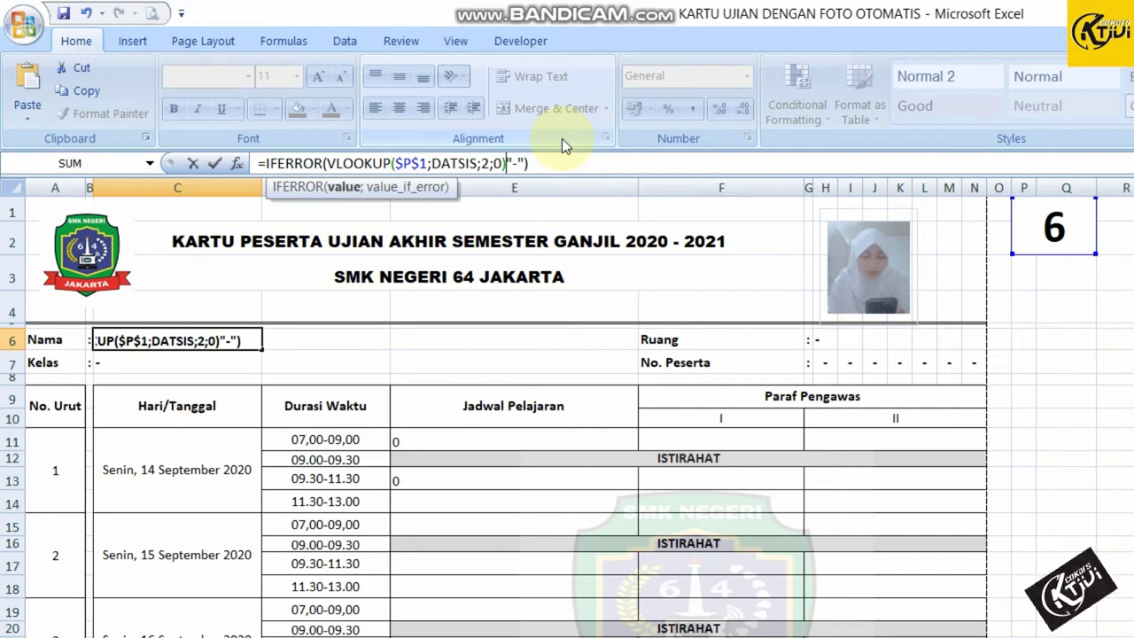
pyautogui.write(';')
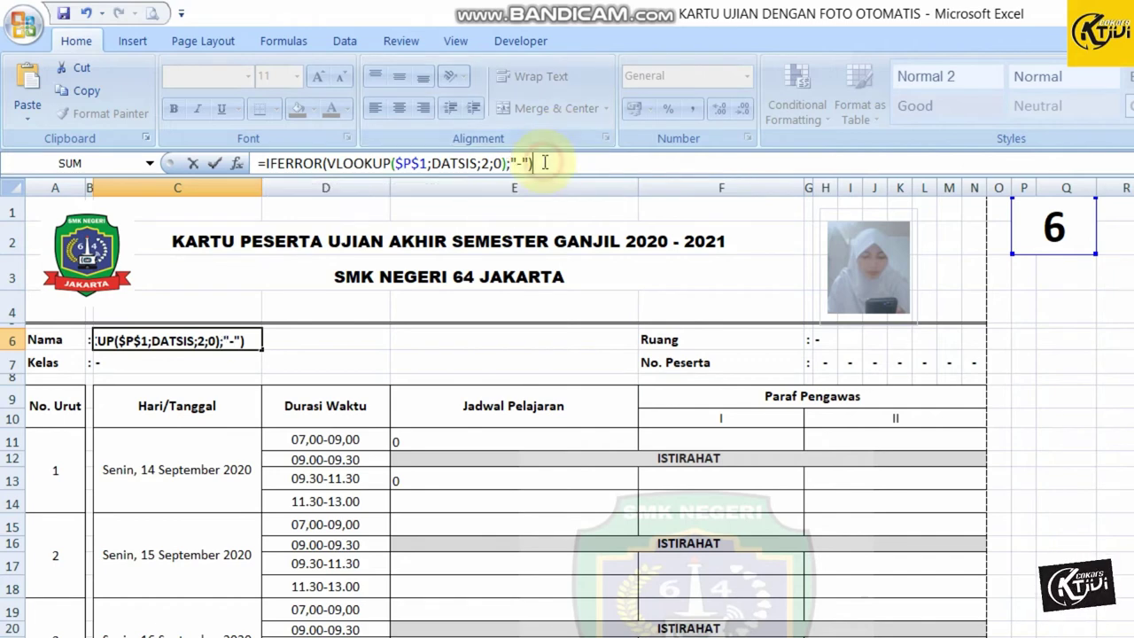
pyautogui.press('Return')
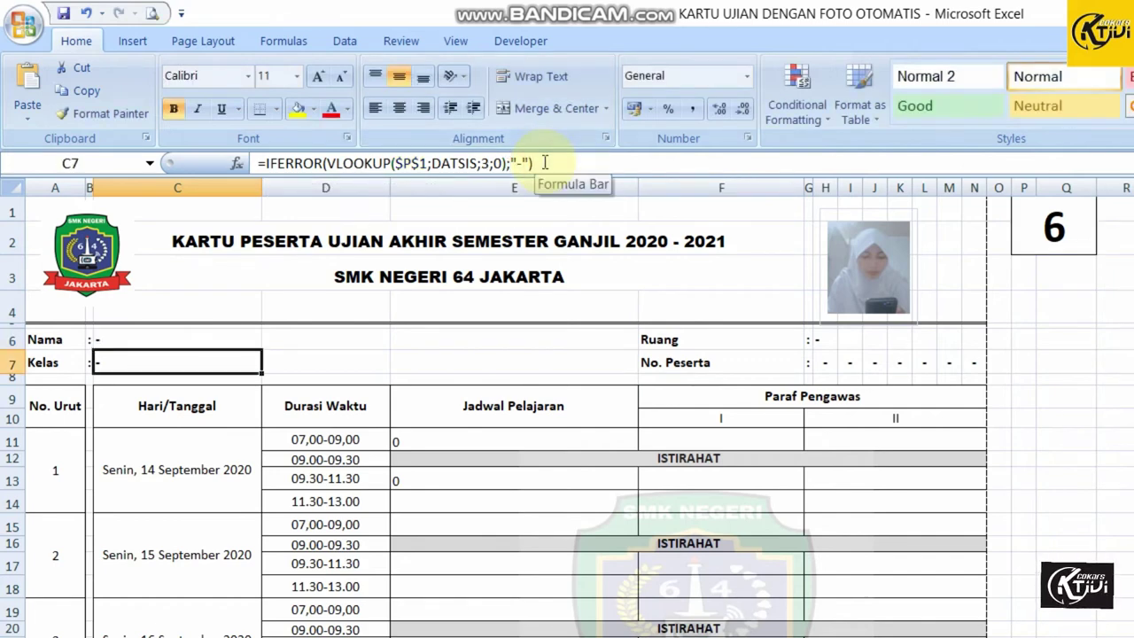
pyautogui.press('Up')
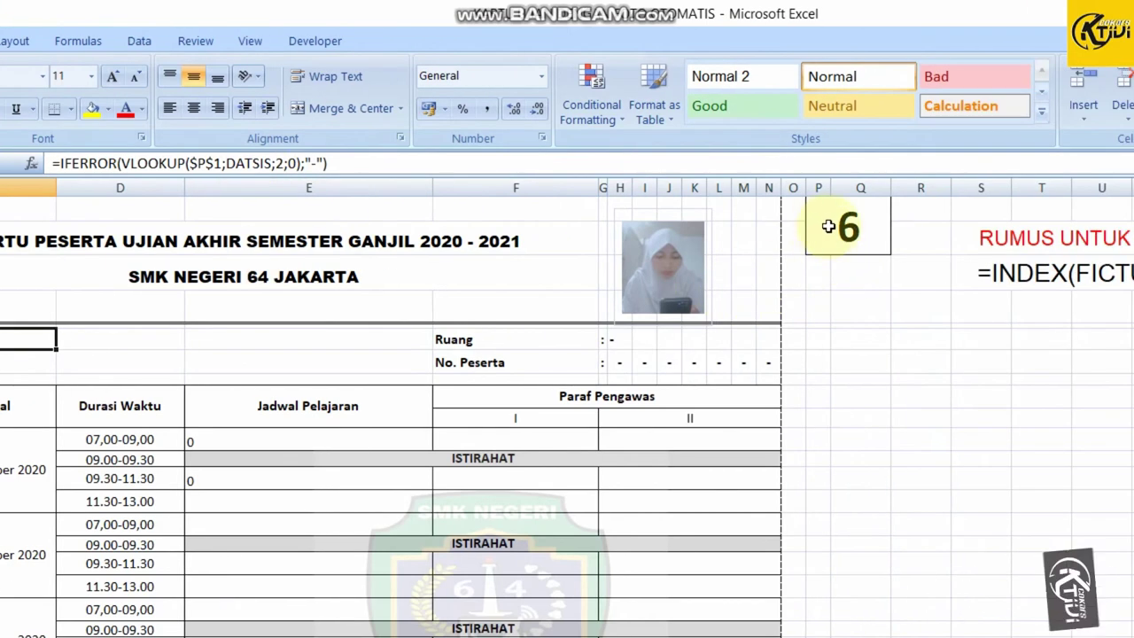
pyautogui.click(1052, 227)
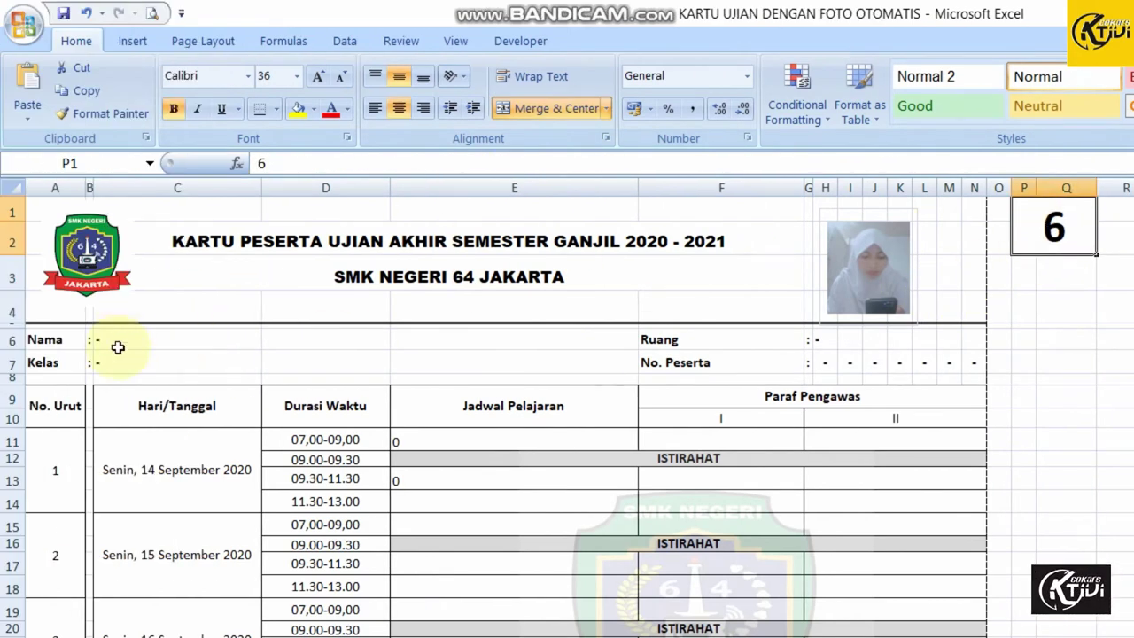
pyautogui.click(124, 344)
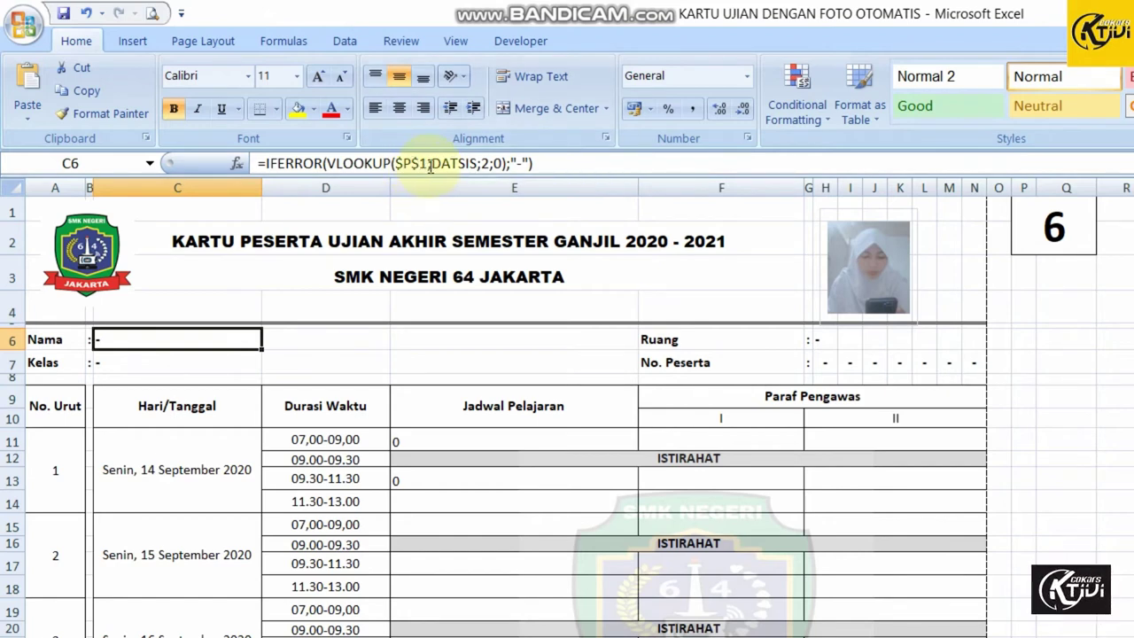
pyautogui.click(431, 165)
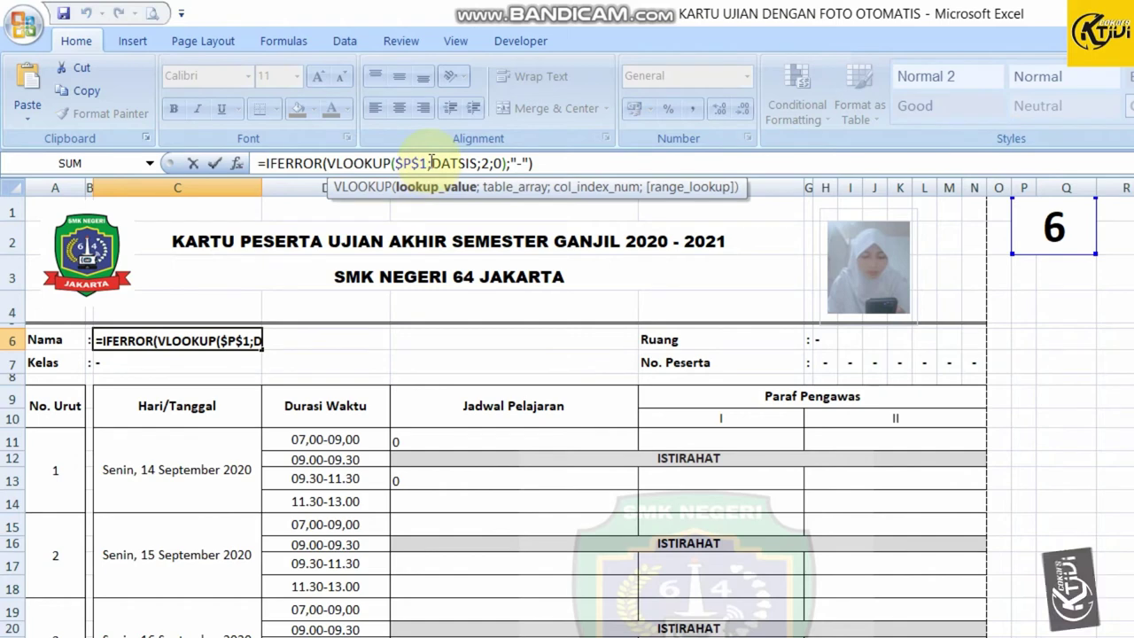
pyautogui.moveTo(430, 163); pyautogui.dragTo(396, 163)
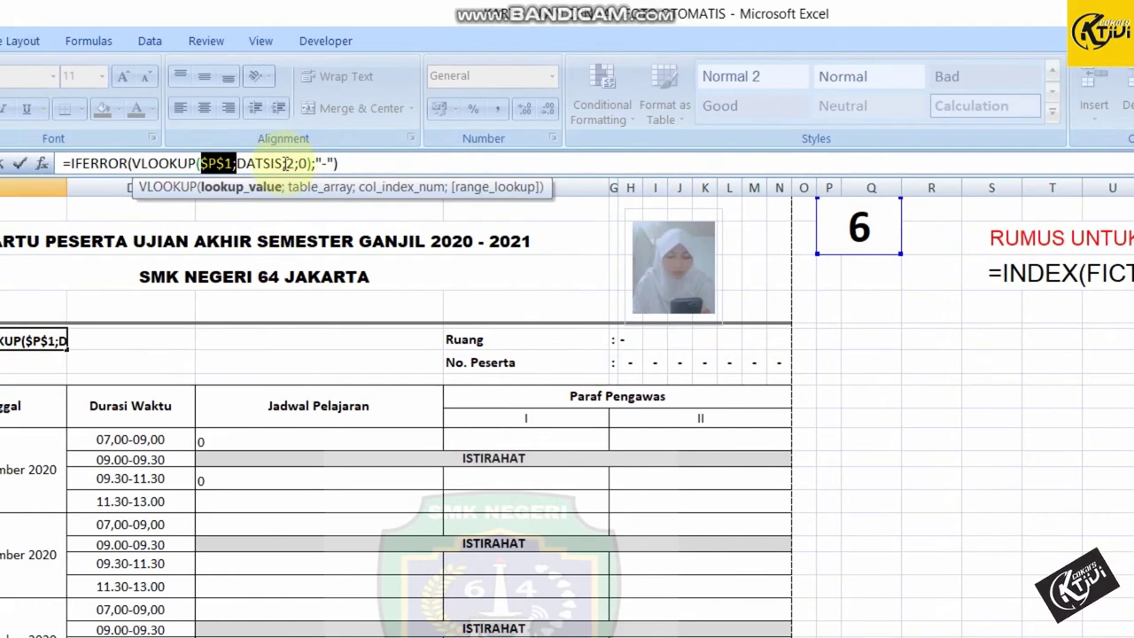
pyautogui.click(290, 163)
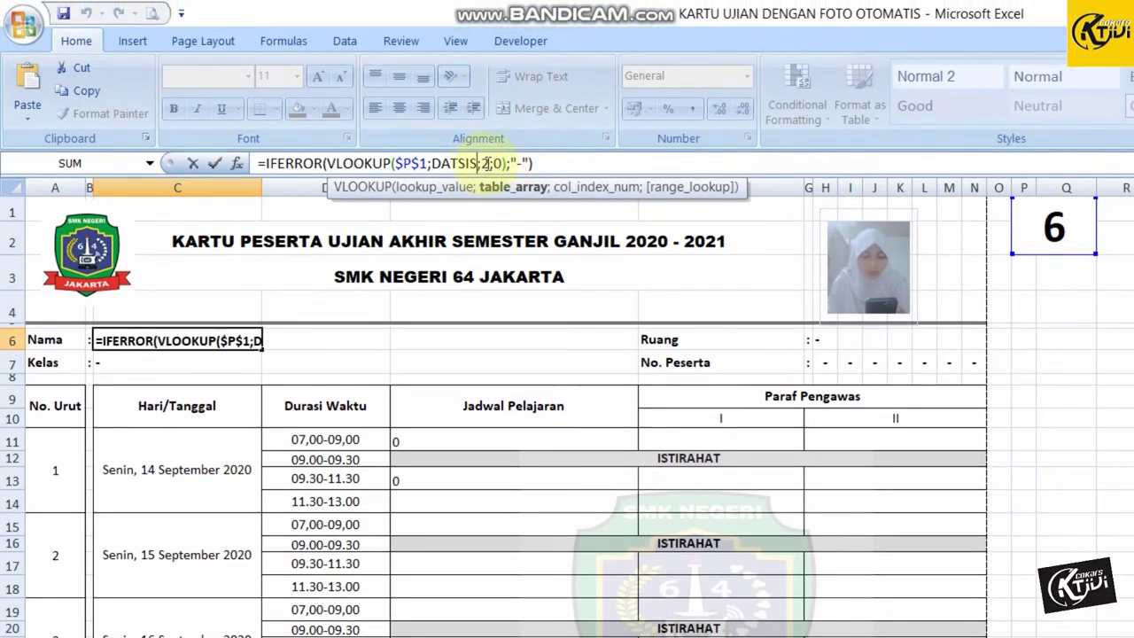
pyautogui.click(487, 164)
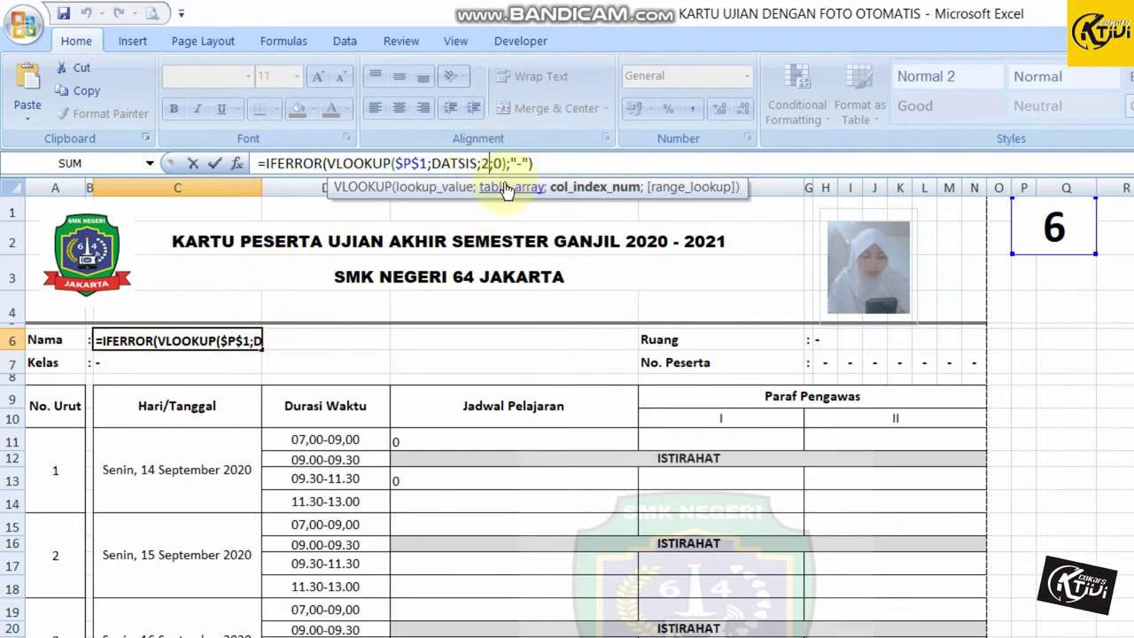
pyautogui.press('Return')
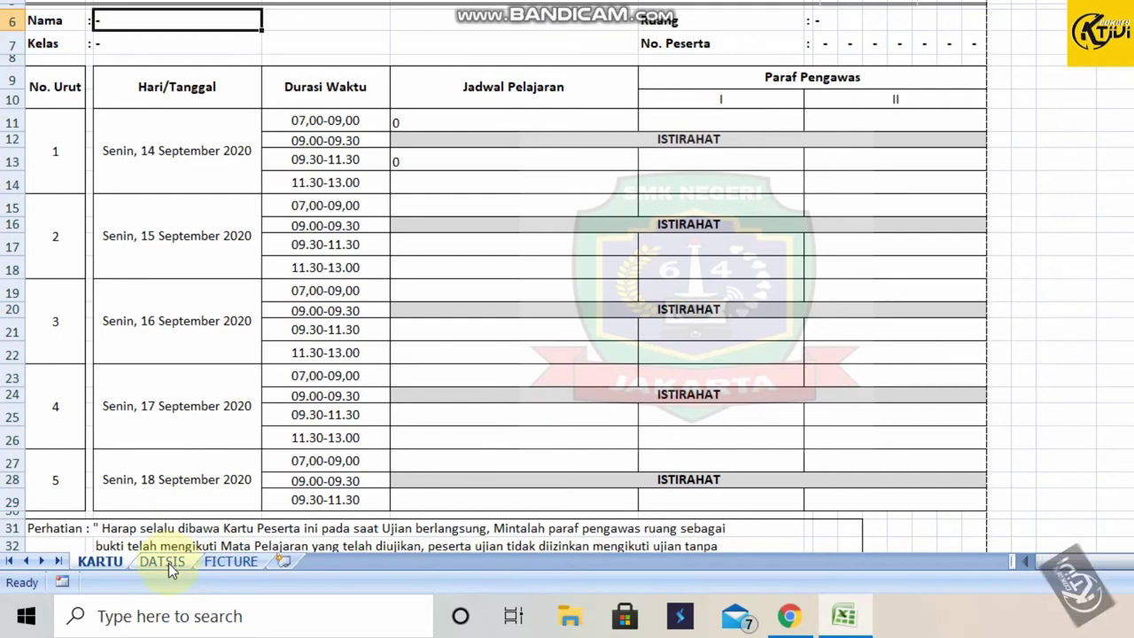
pyautogui.click(162, 562)
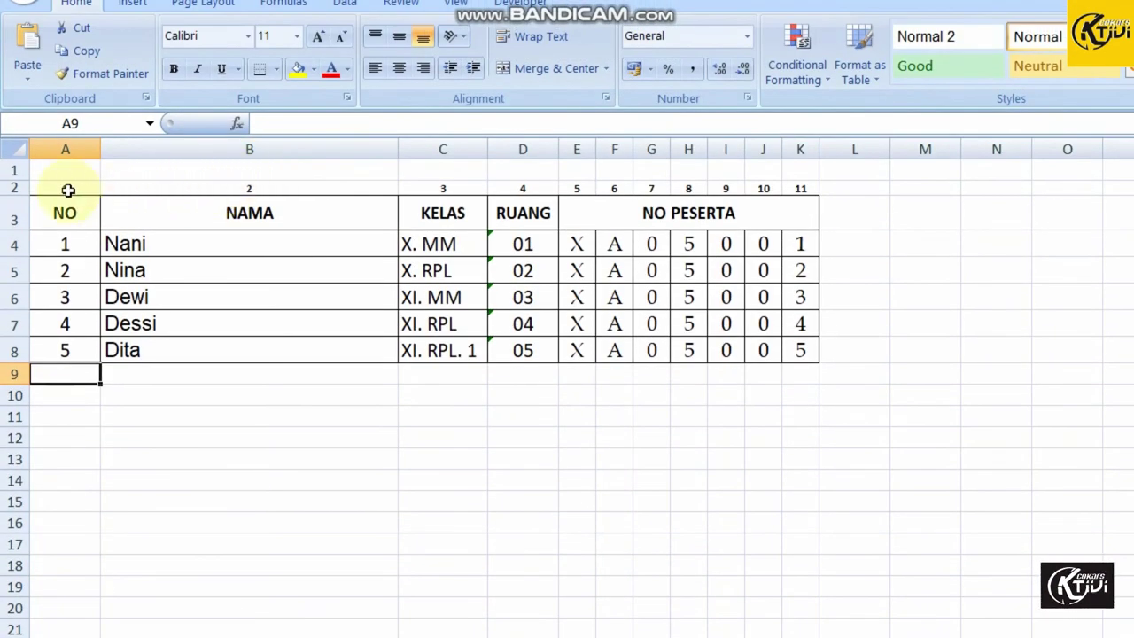
pyautogui.click(232, 213)
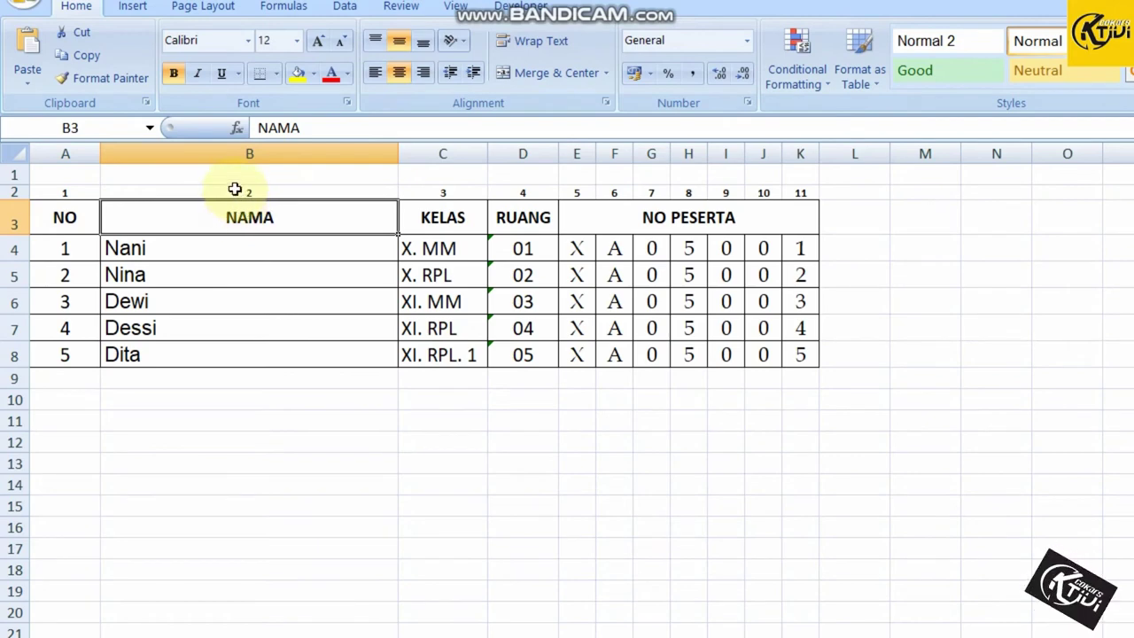
pyautogui.click(235, 188)
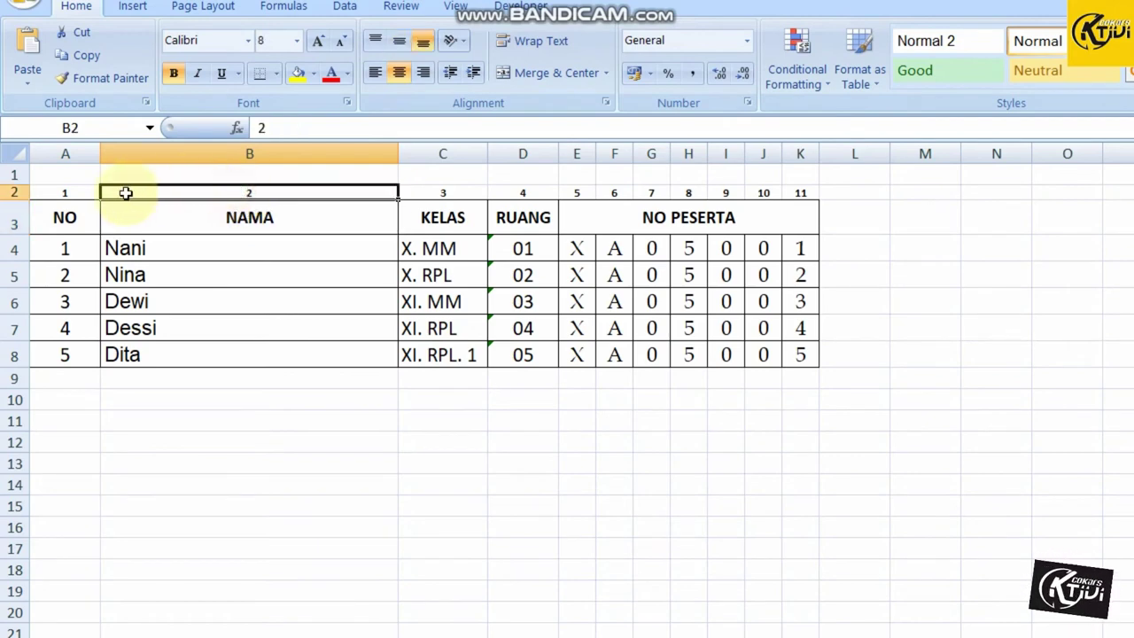
pyautogui.click(63, 189)
pyautogui.click(190, 194)
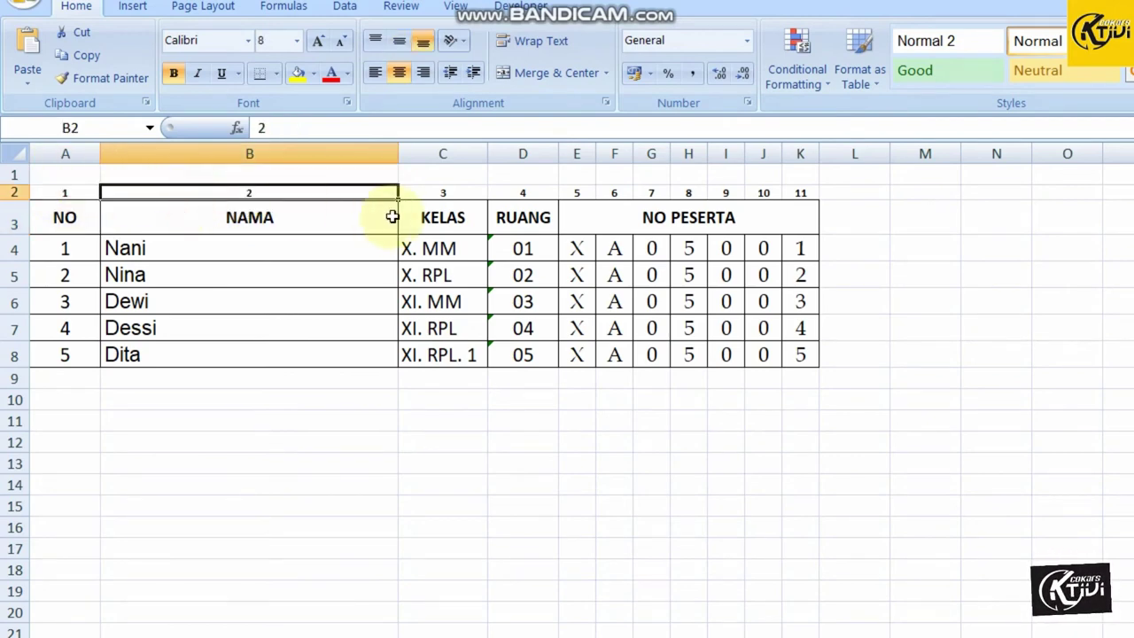
pyautogui.click(443, 193)
pyautogui.click(551, 192)
pyautogui.click(574, 192)
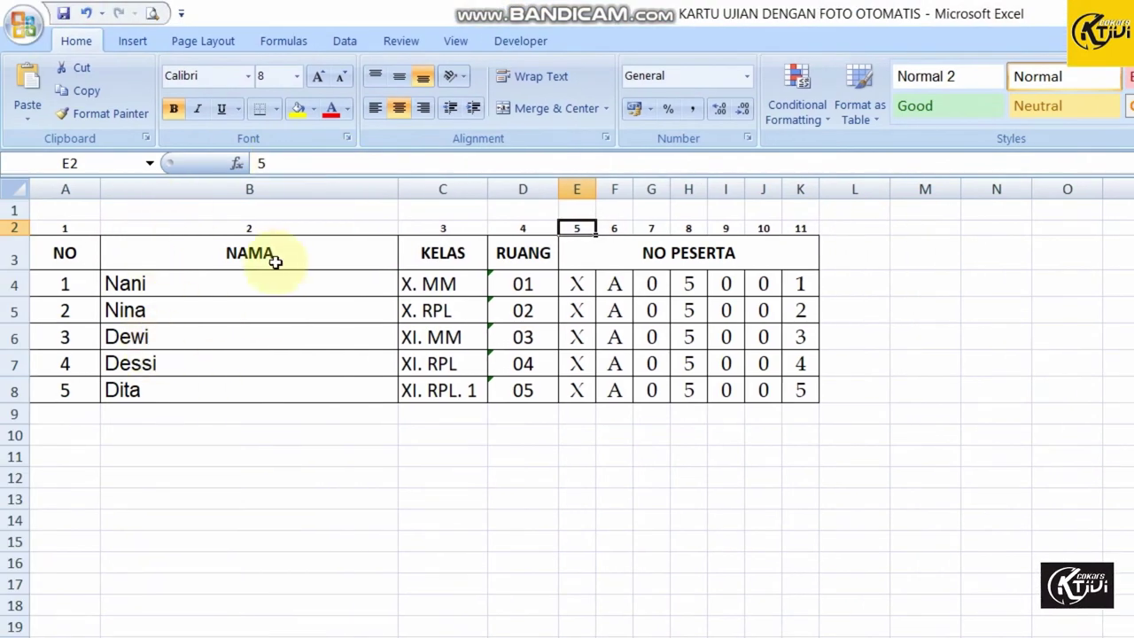
pyautogui.click(252, 227)
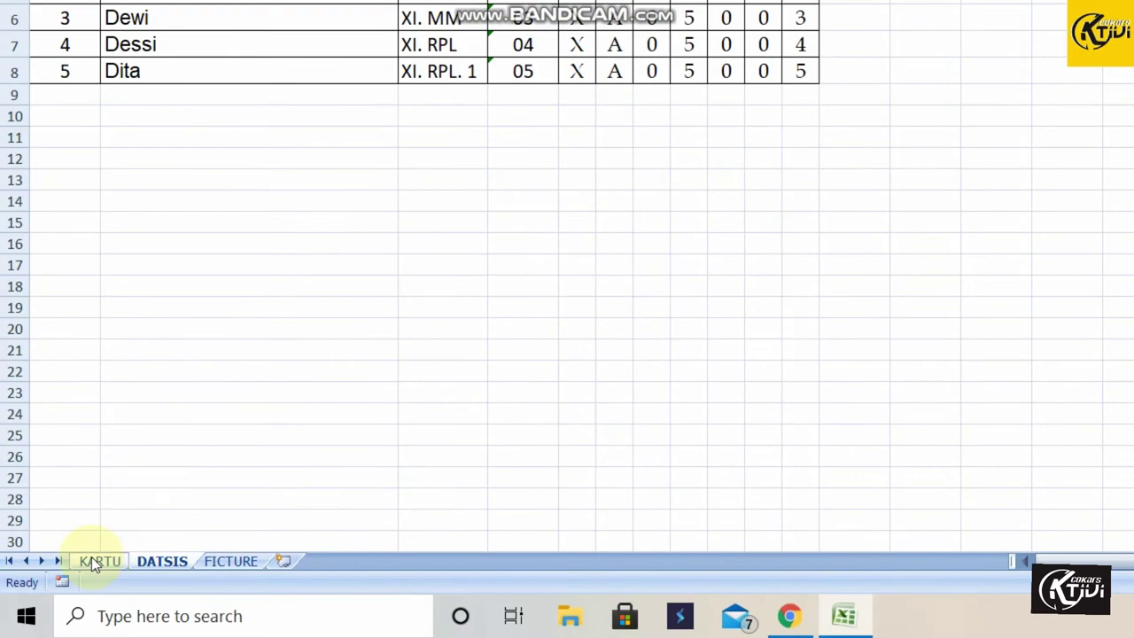
pyautogui.click(91, 561)
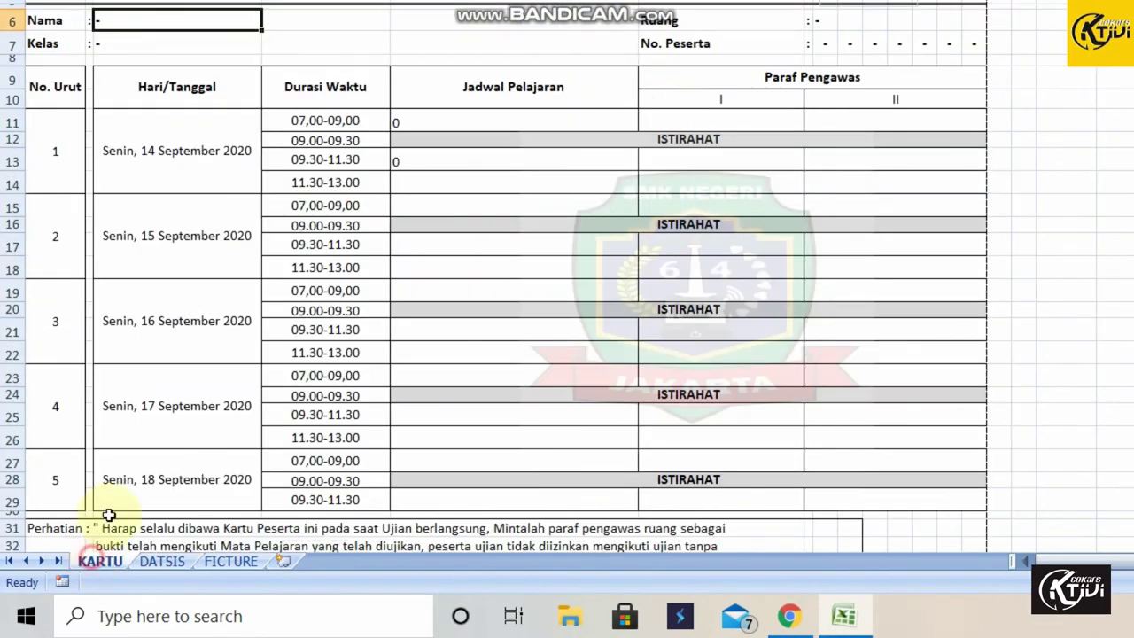
pyautogui.click(487, 160)
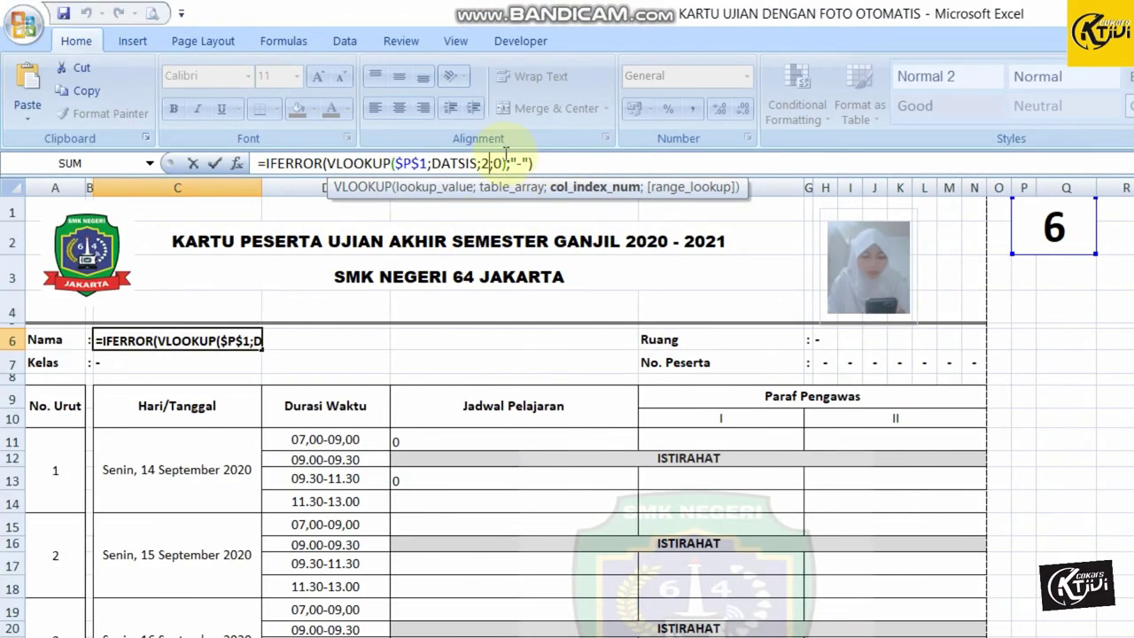
pyautogui.click(499, 163)
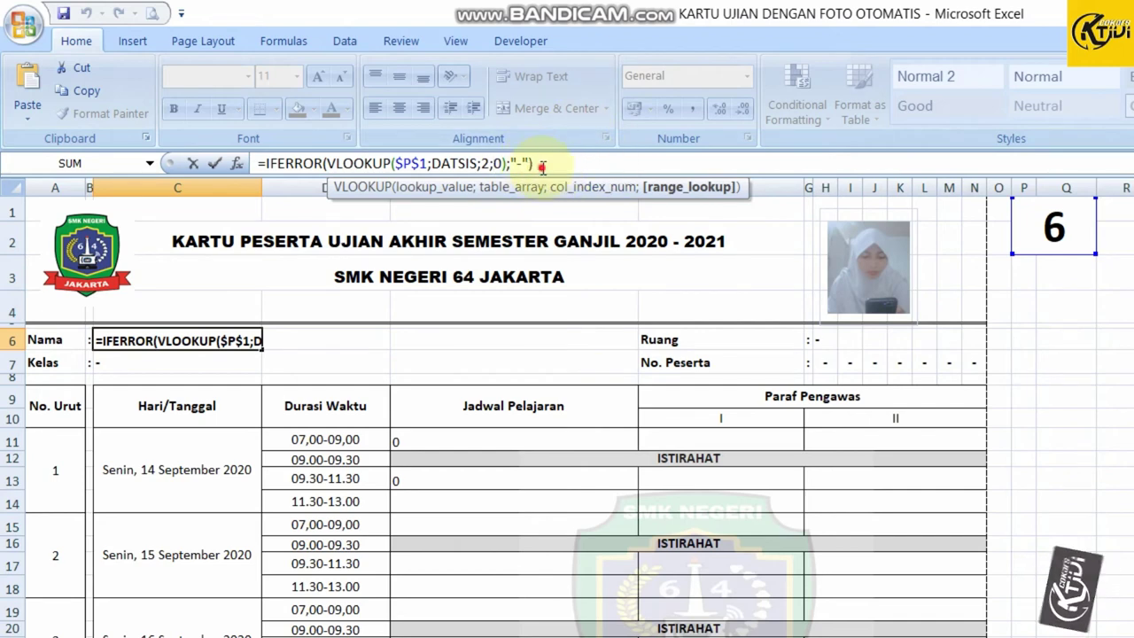
pyautogui.click(542, 166)
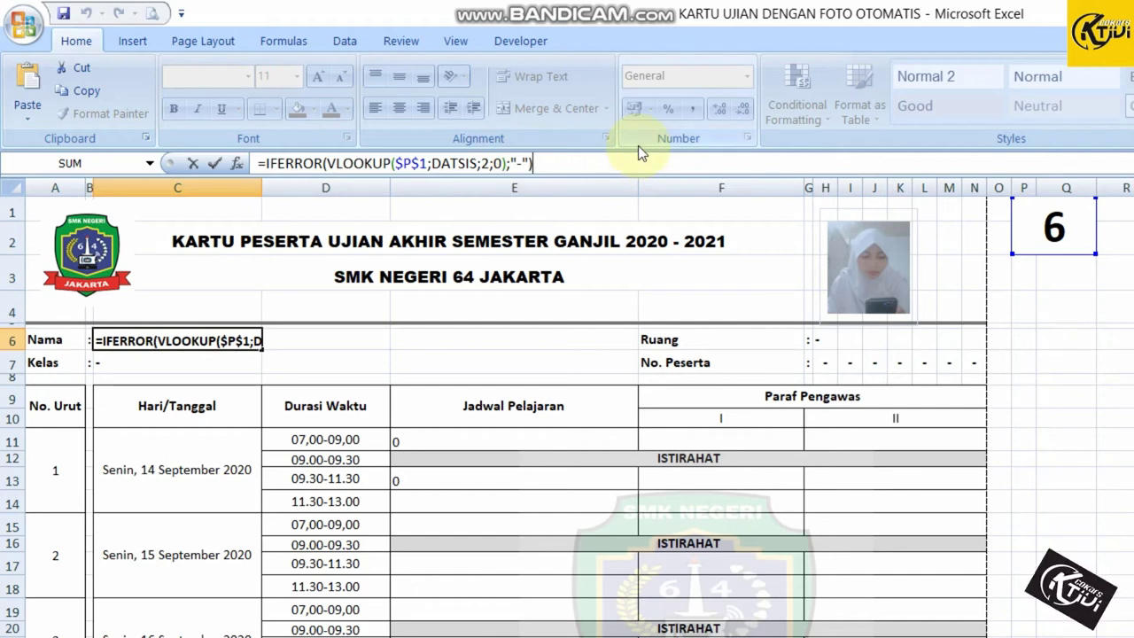
pyautogui.press('Return')
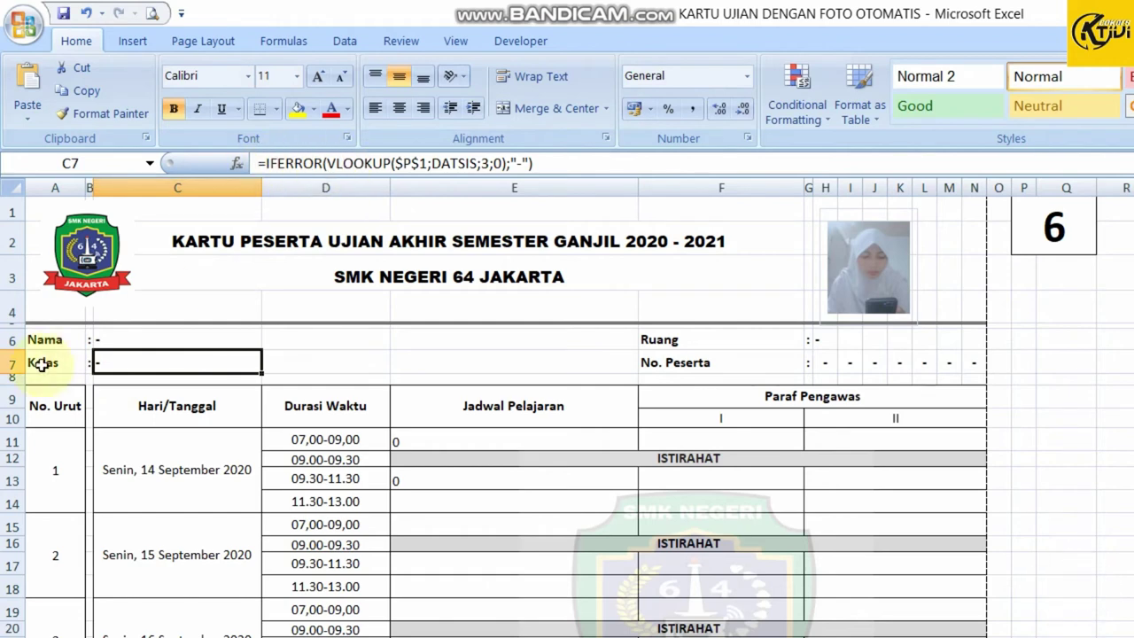
# Review the Nama formula in C6 and the Kelas formula's column argument 3 in C7
pyautogui.click(137, 338)
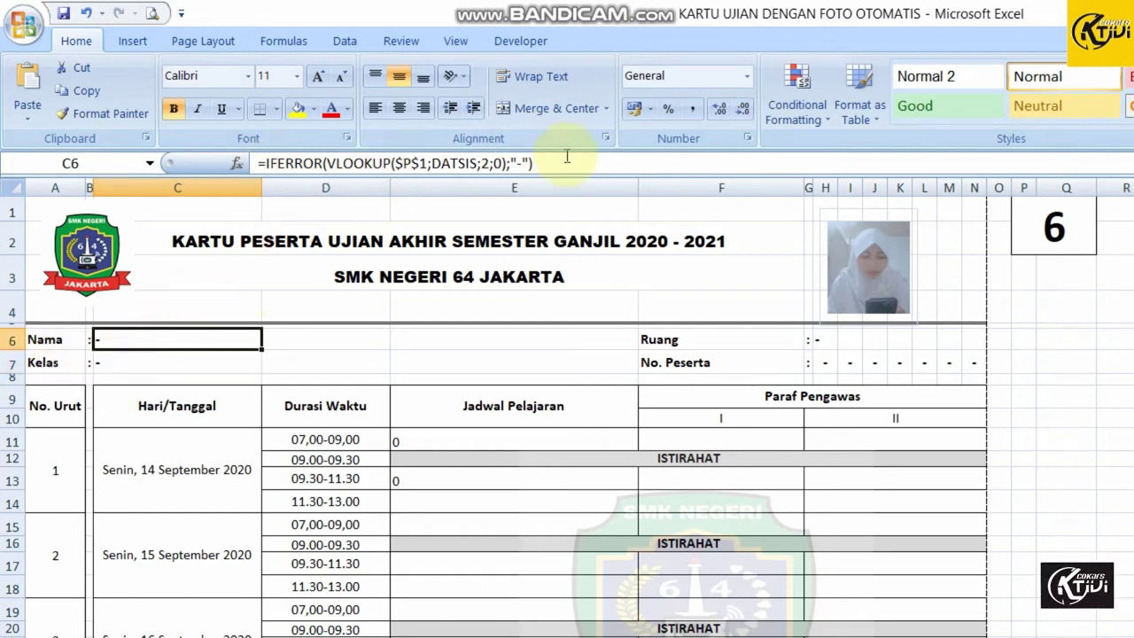
pyautogui.moveTo(567, 157); pyautogui.dragTo(153, 160)
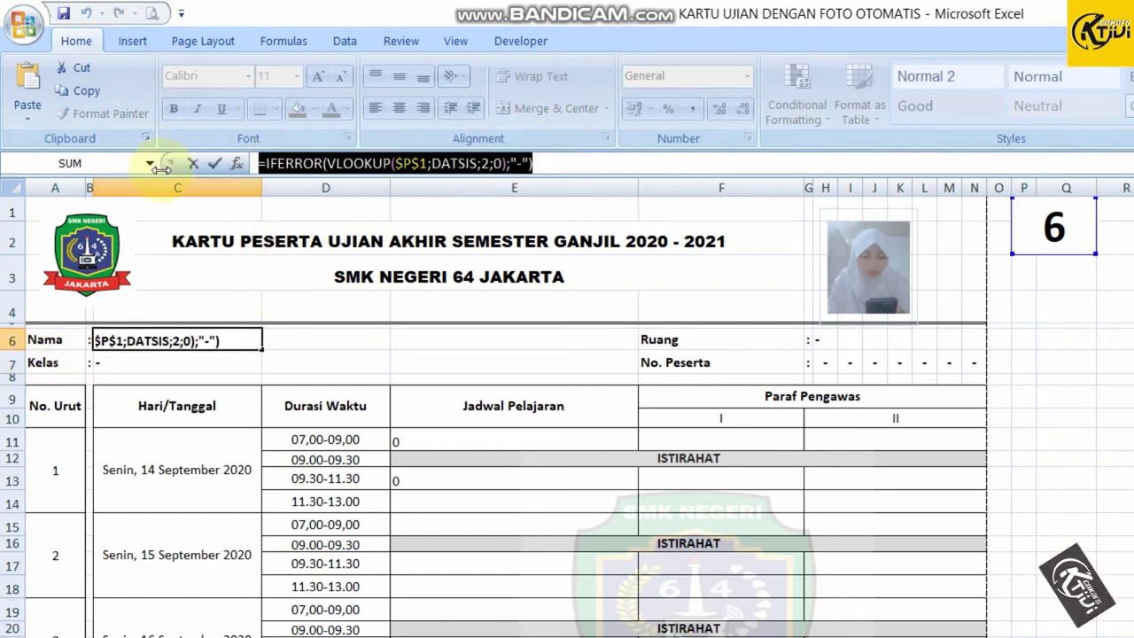
pyautogui.press('Escape')
pyautogui.click(116, 364)
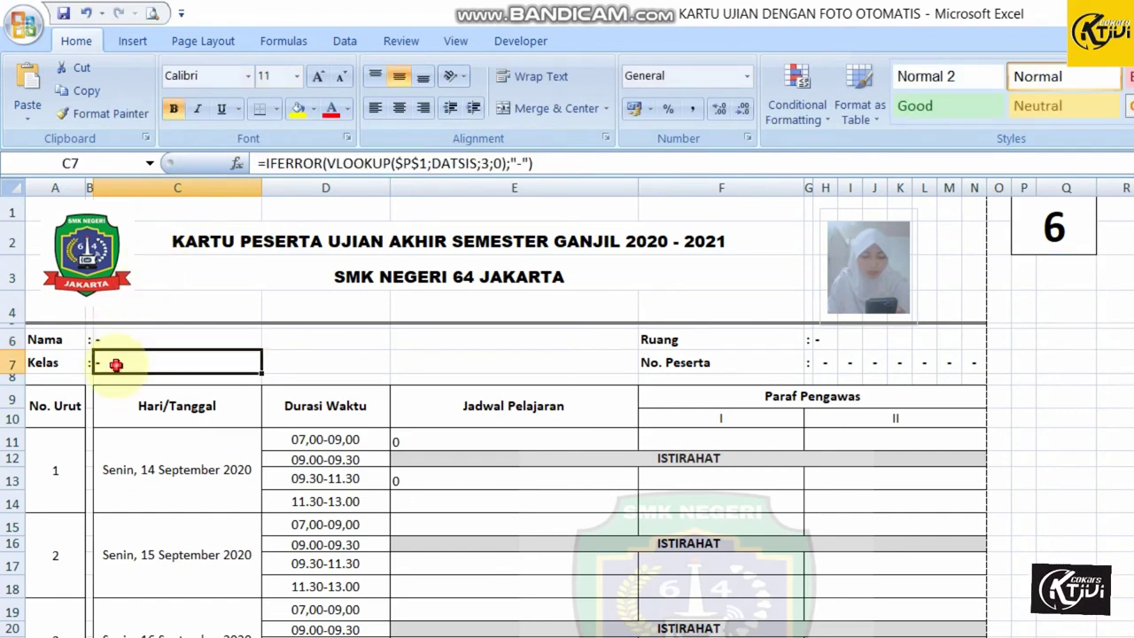
pyautogui.click(556, 163)
pyautogui.hotkey('shift', 'Home')
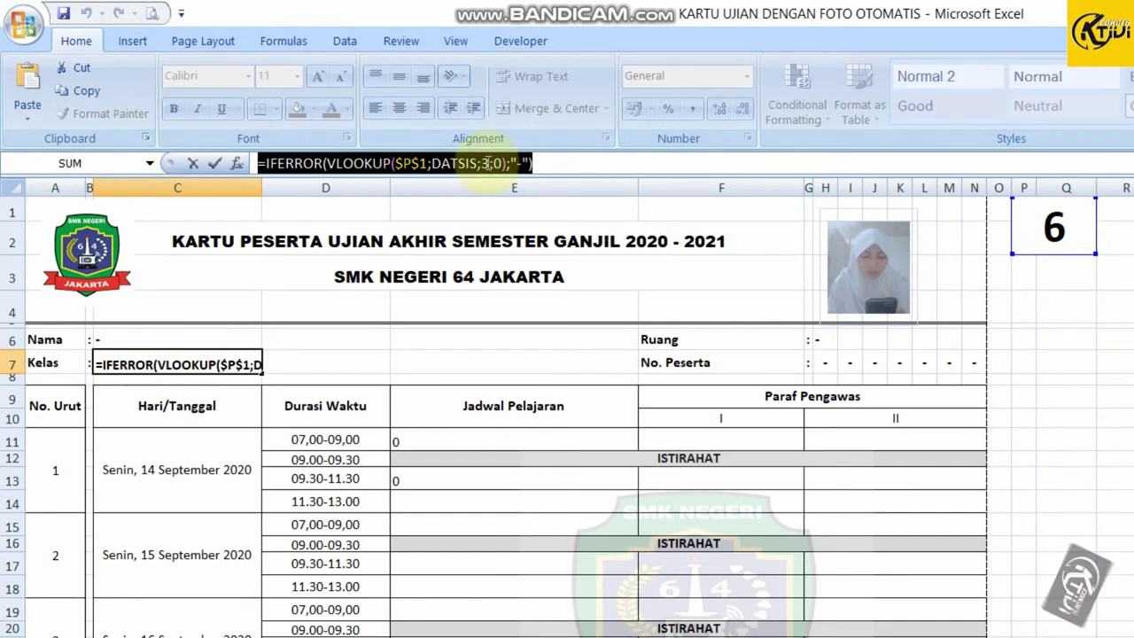
pyautogui.click(488, 163)
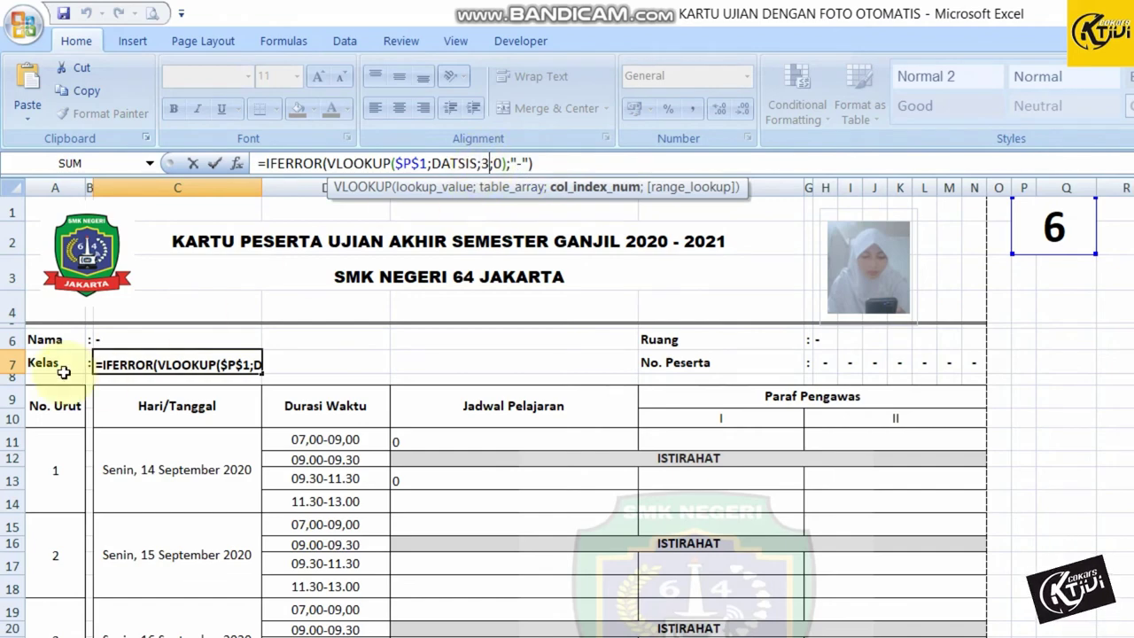
pyautogui.press('Escape')
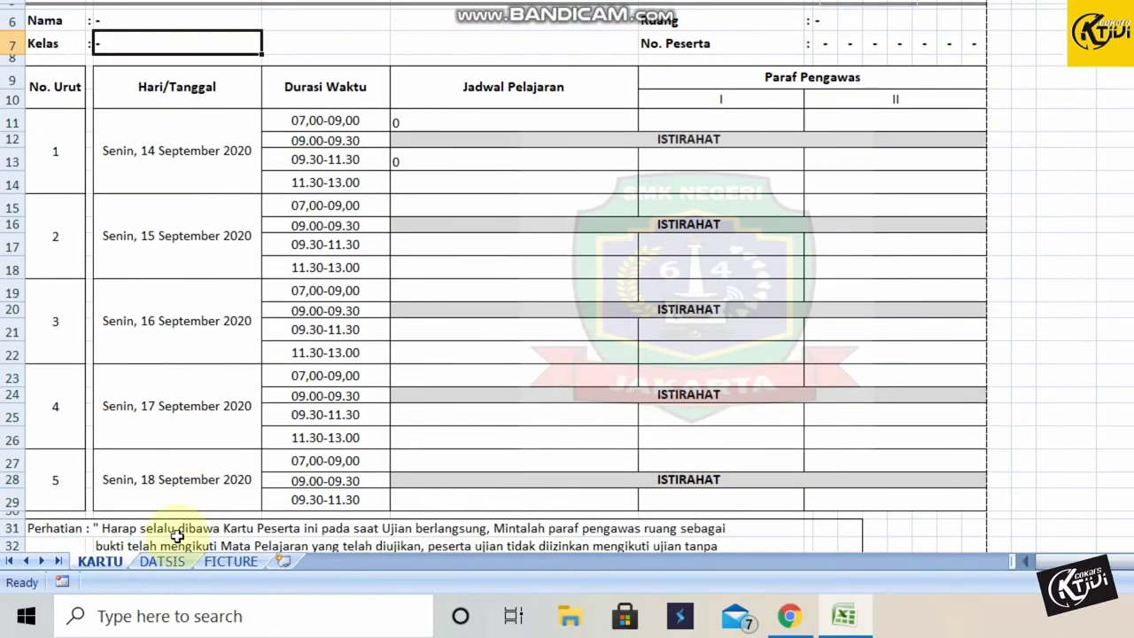
# Confirm column 3 is KELAS on the DATSIS sheet, then check the Ruang lookup in H6
pyautogui.click(177, 561)
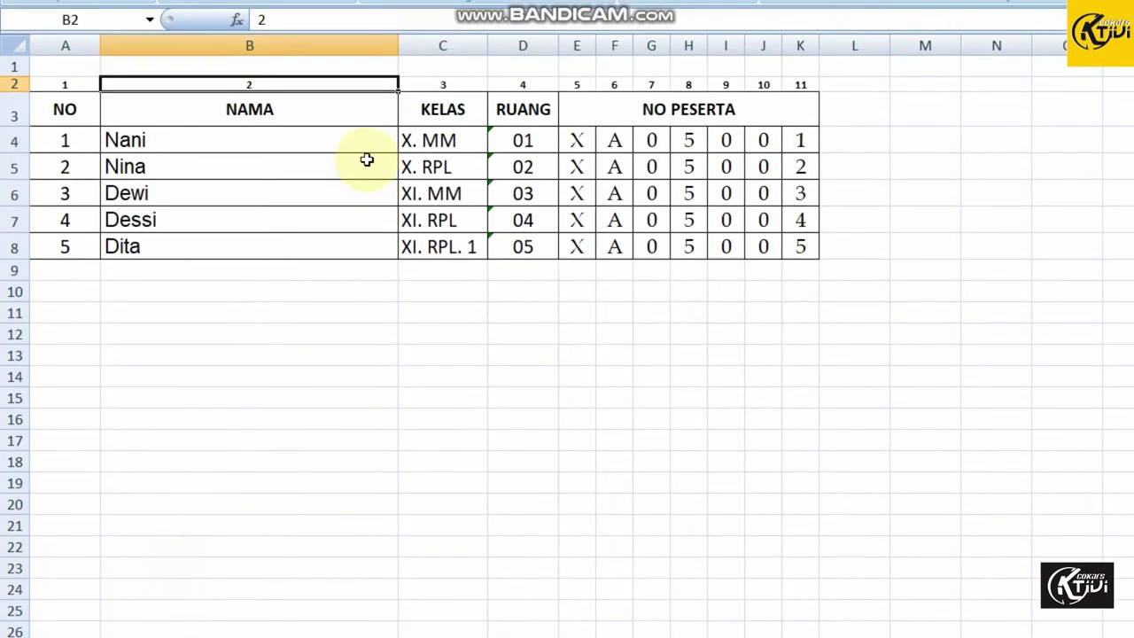
pyautogui.click(466, 182)
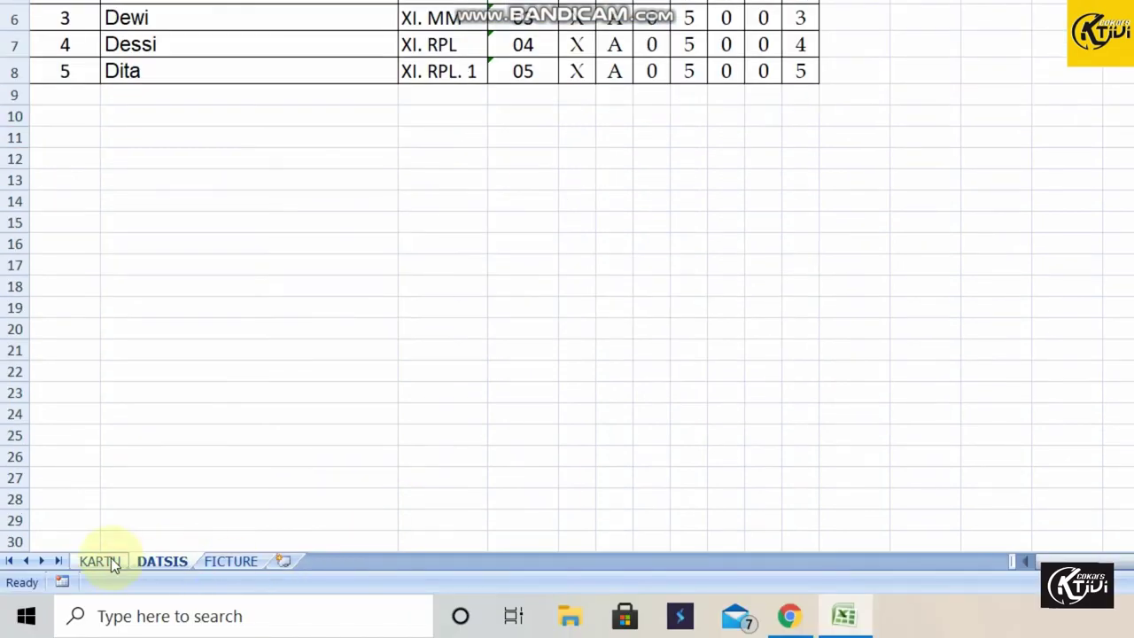
pyautogui.click(107, 560)
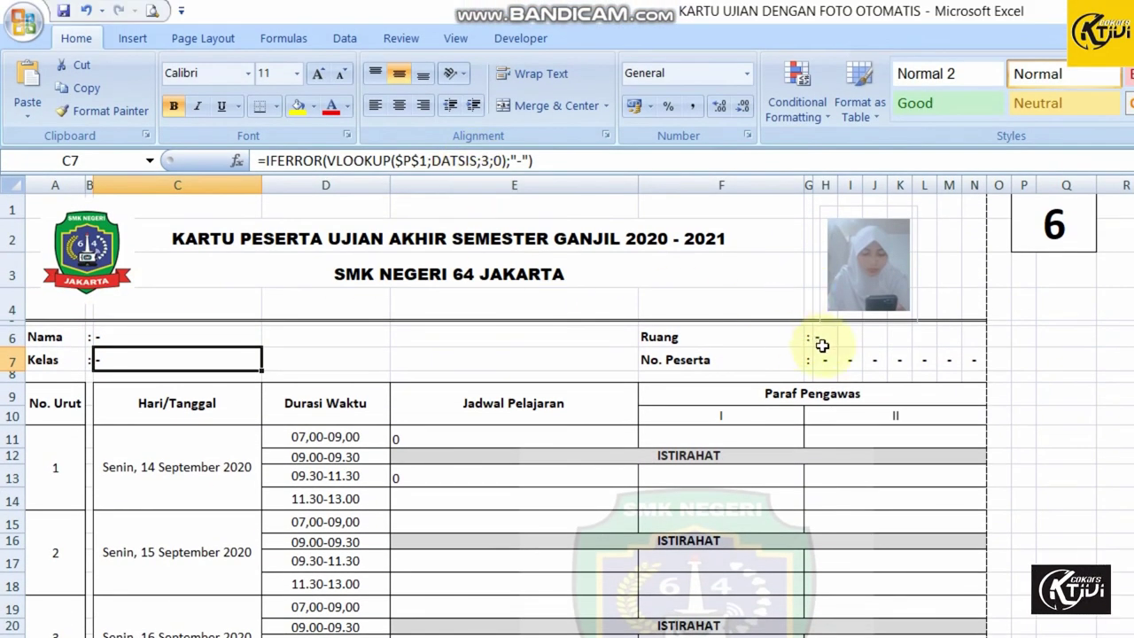
pyautogui.click(822, 343)
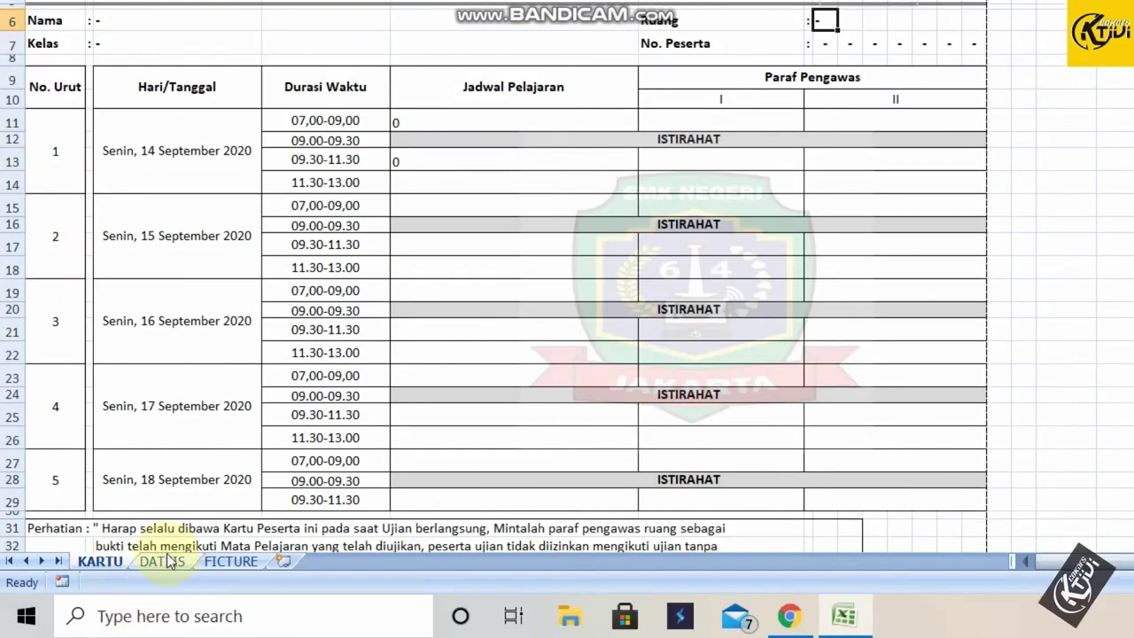
pyautogui.click(160, 561)
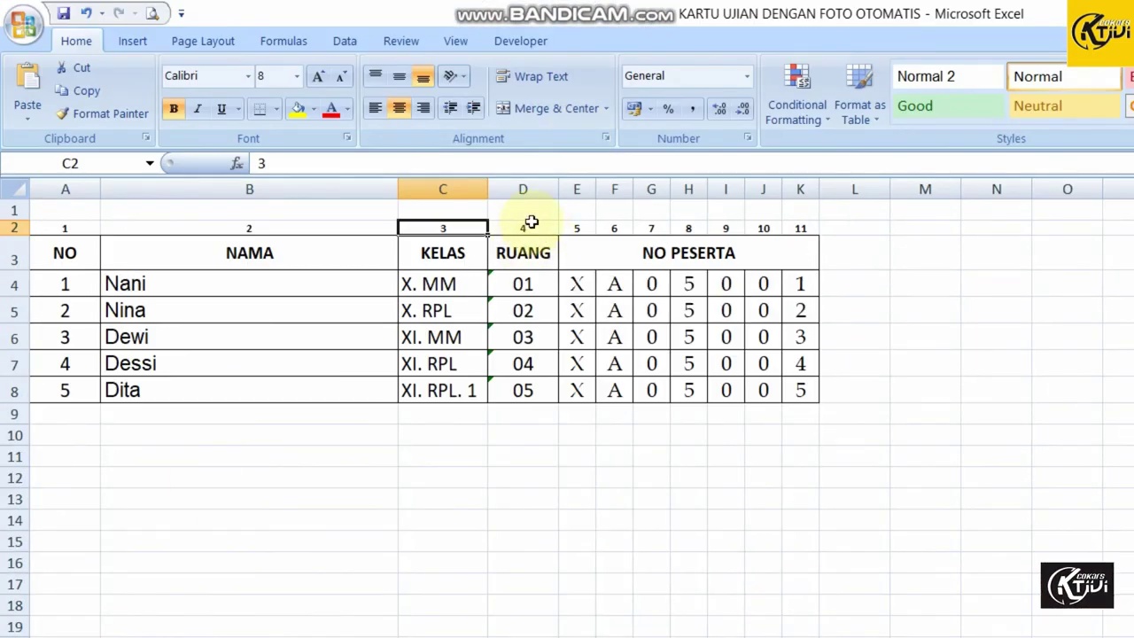
pyautogui.click(530, 222)
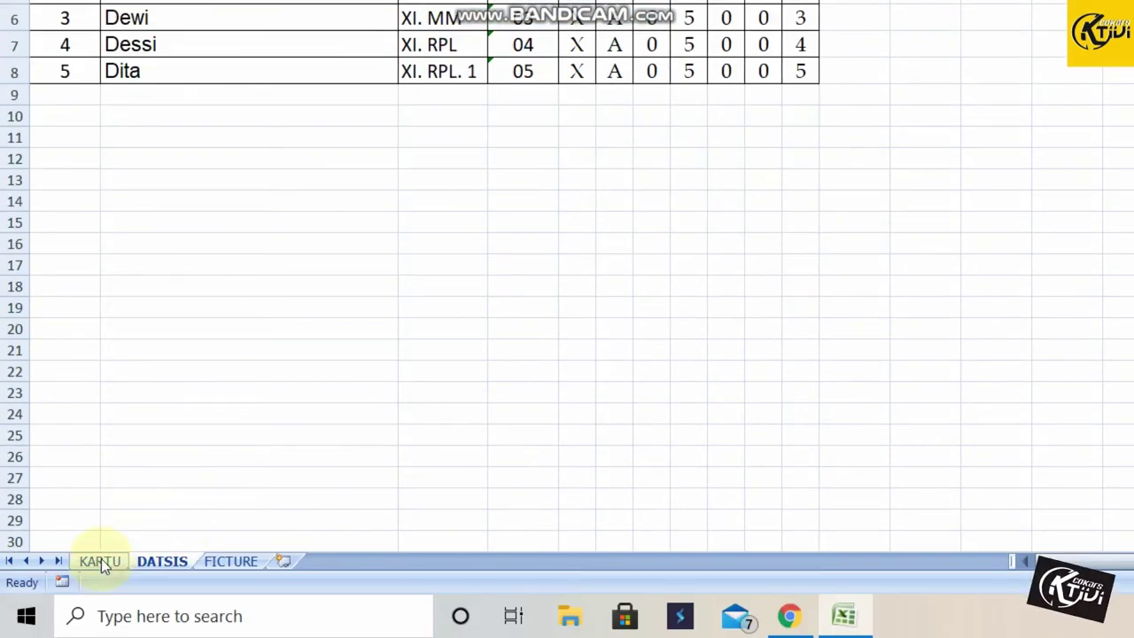
pyautogui.click(101, 562)
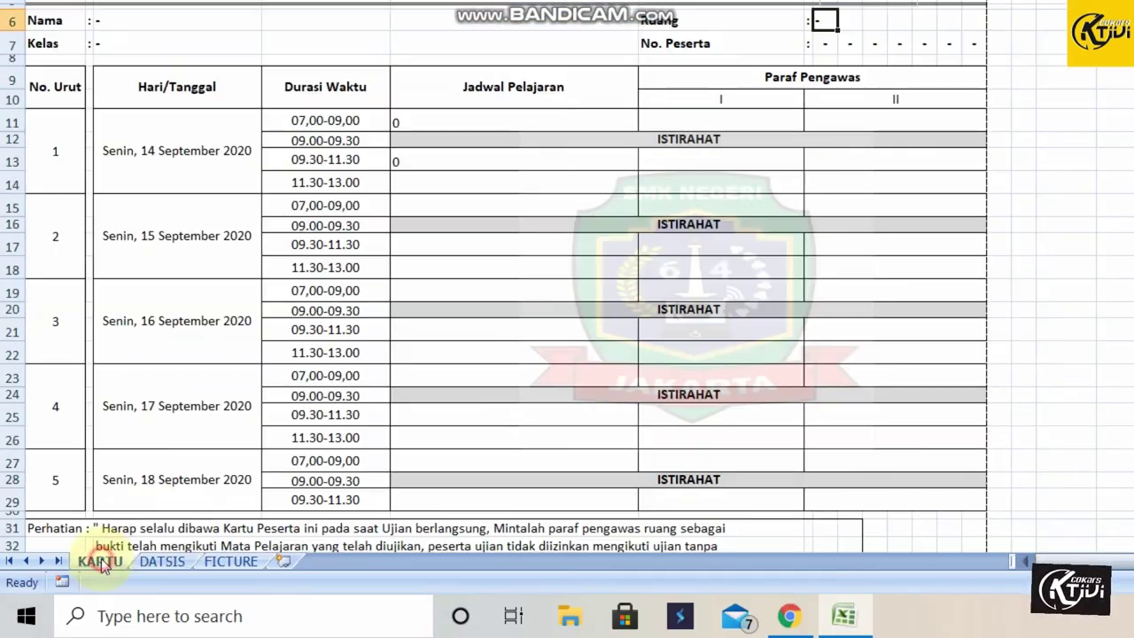
pyautogui.click(823, 233)
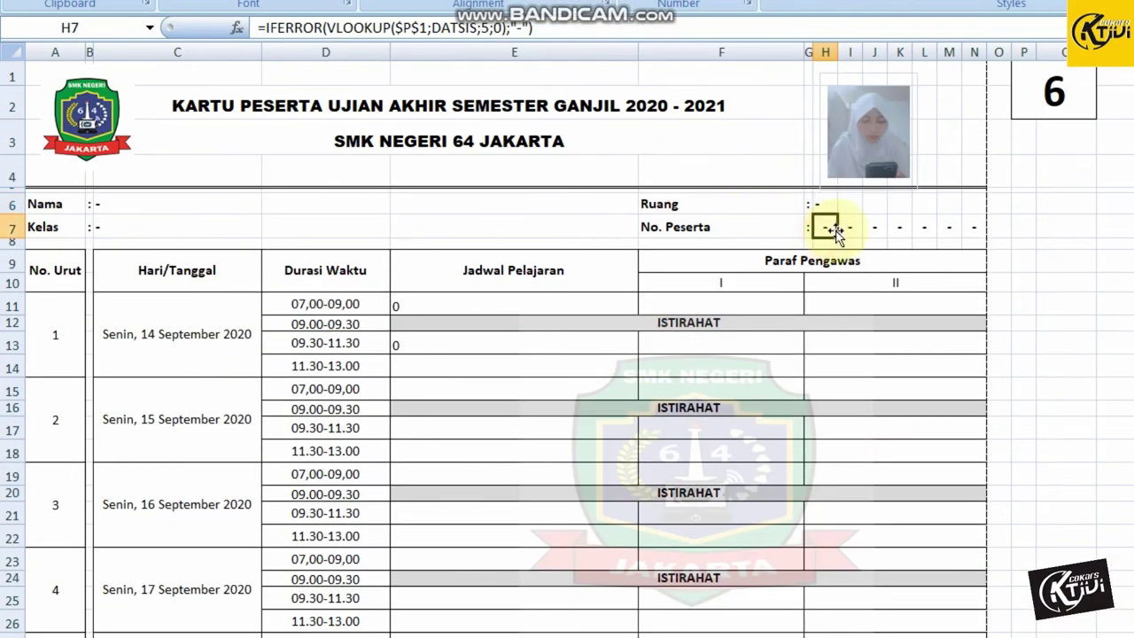
pyautogui.click(849, 230)
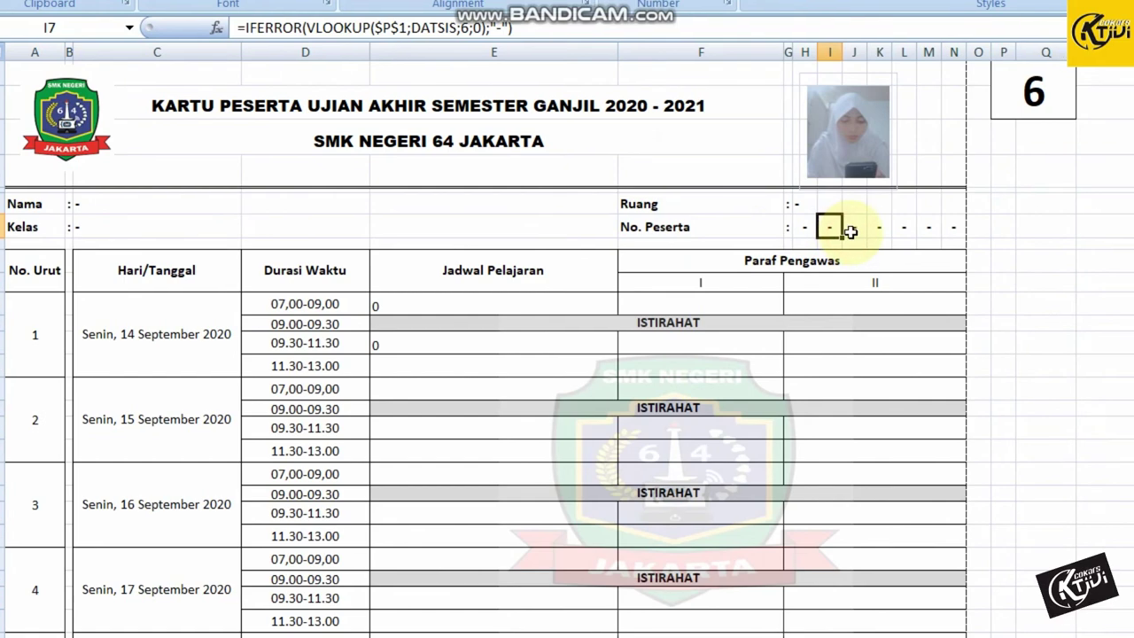
pyautogui.click(851, 231)
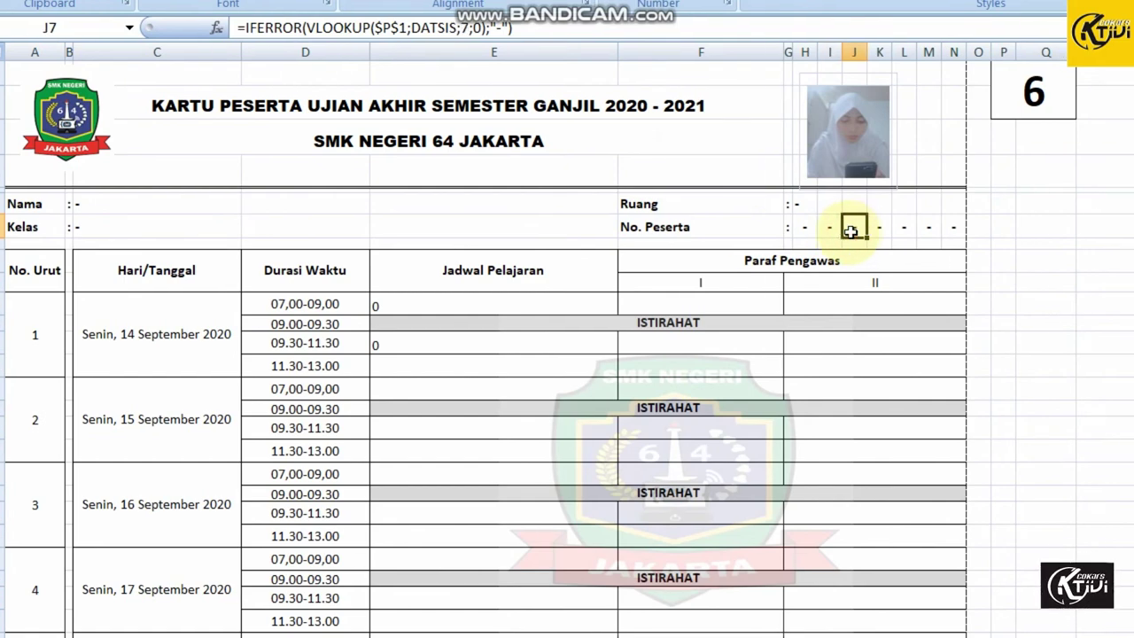
pyautogui.click(852, 230)
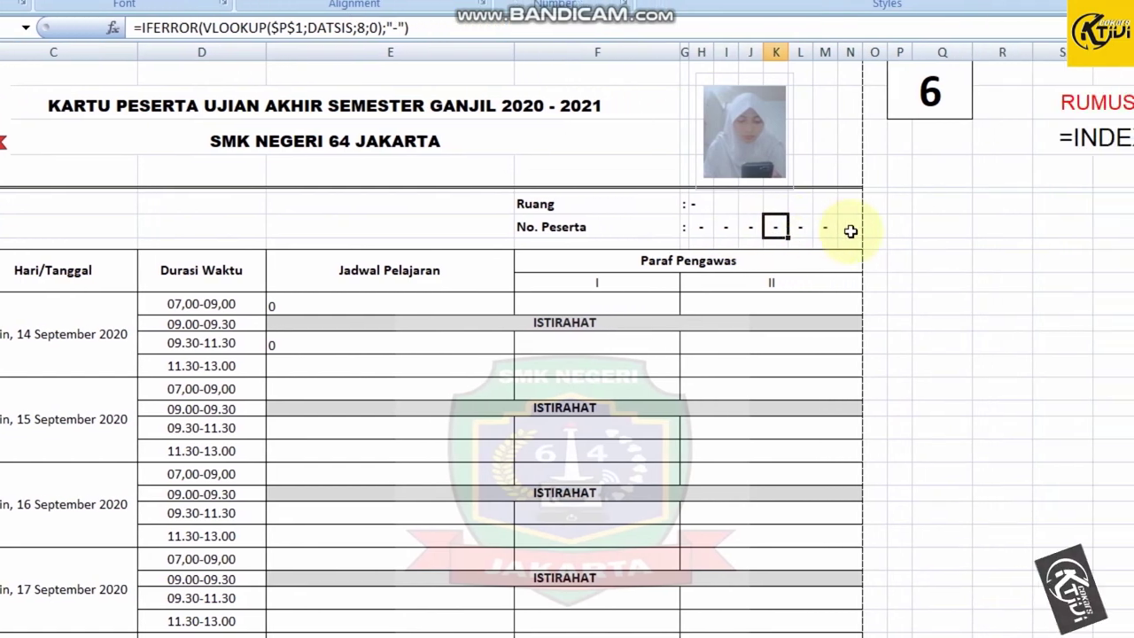
pyautogui.click(851, 231)
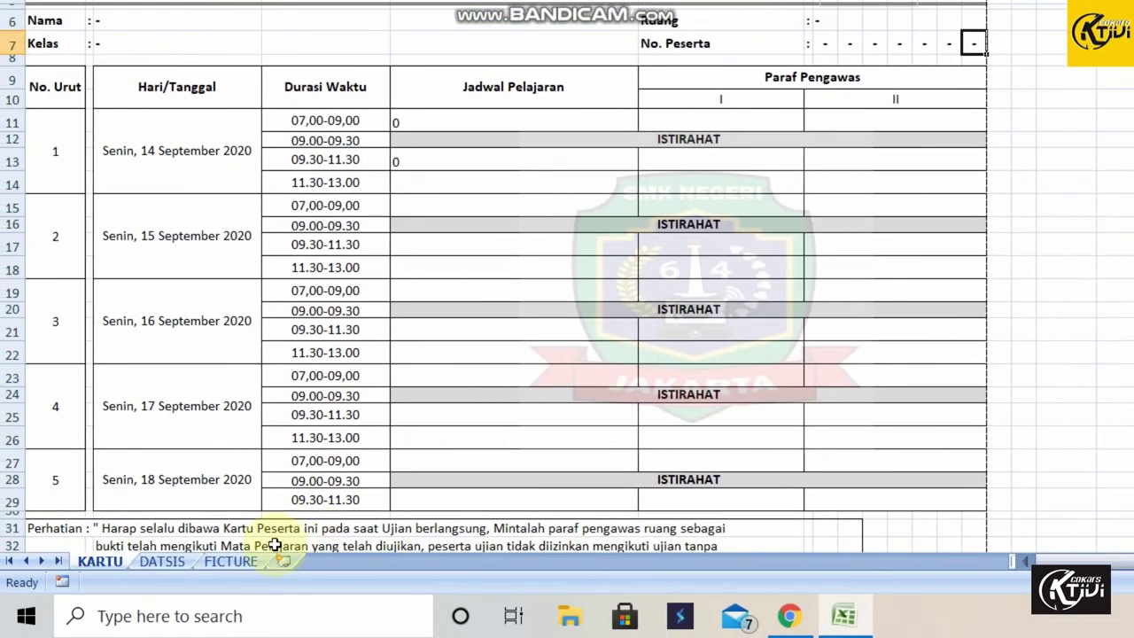
pyautogui.click(178, 560)
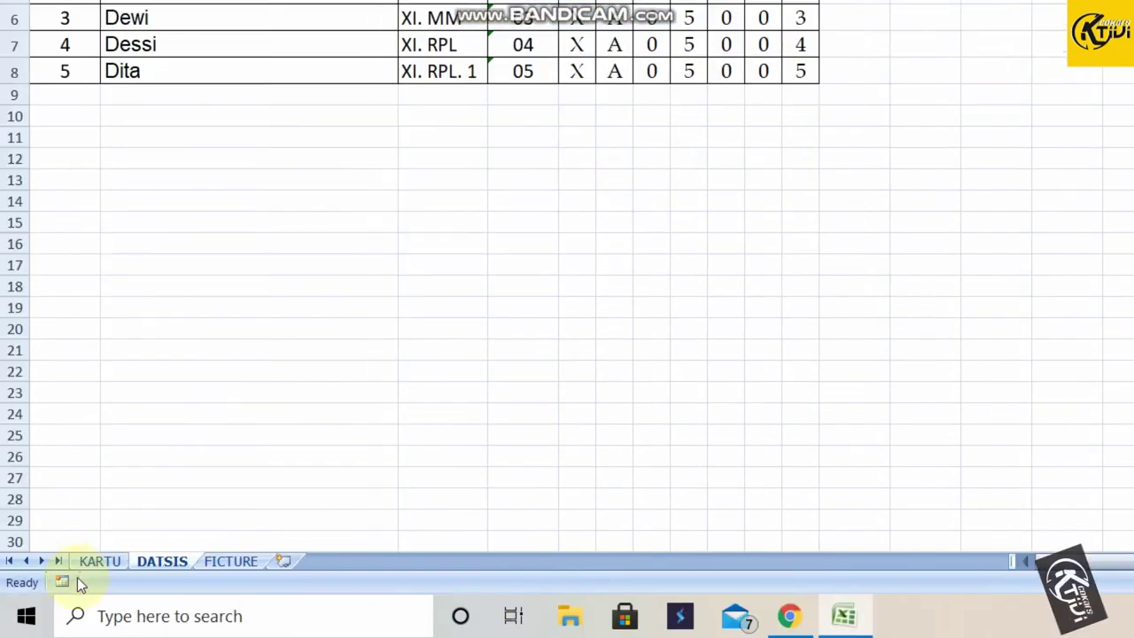
pyautogui.click(106, 562)
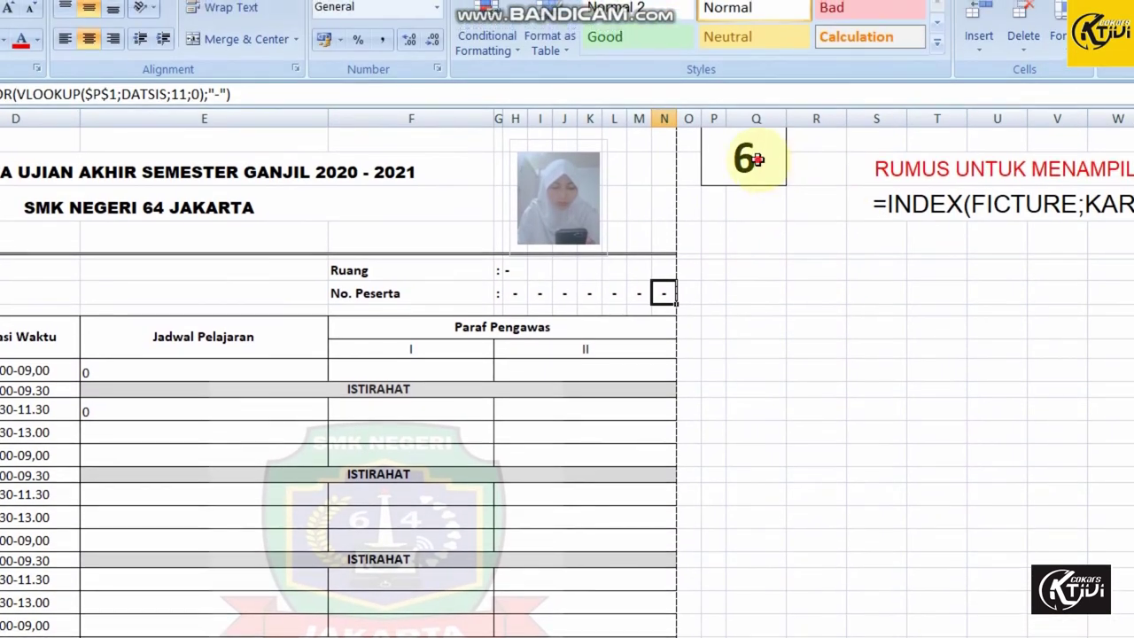
# Enter 1, then 2, in index cell P1 to show the second student's card
pyautogui.click(756, 160)
pyautogui.write('1')
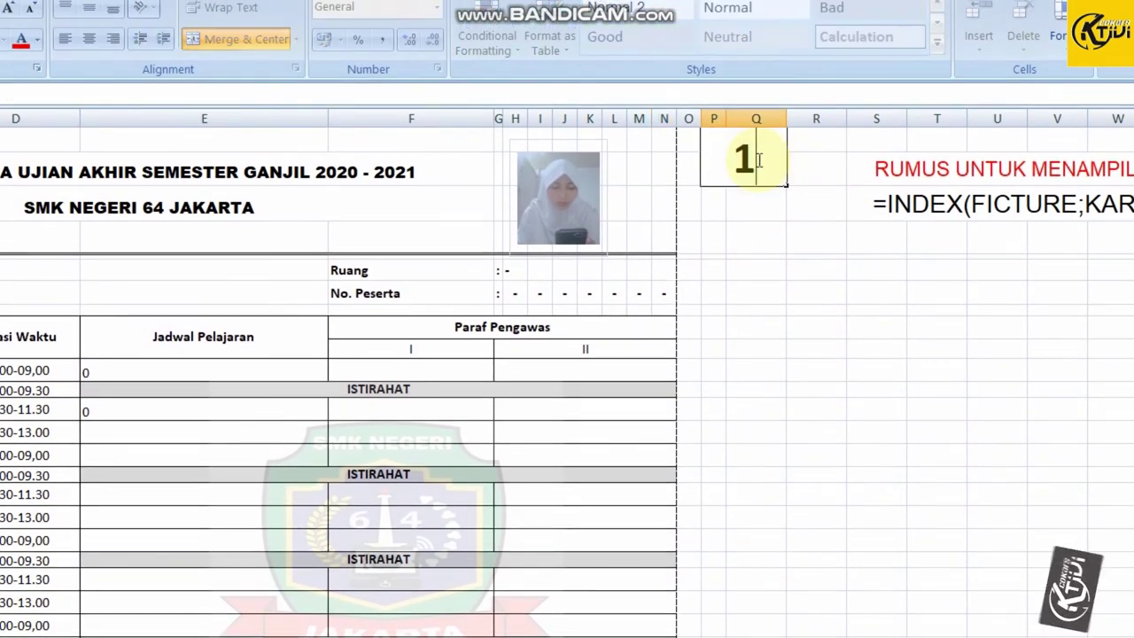
pyautogui.press('Return')
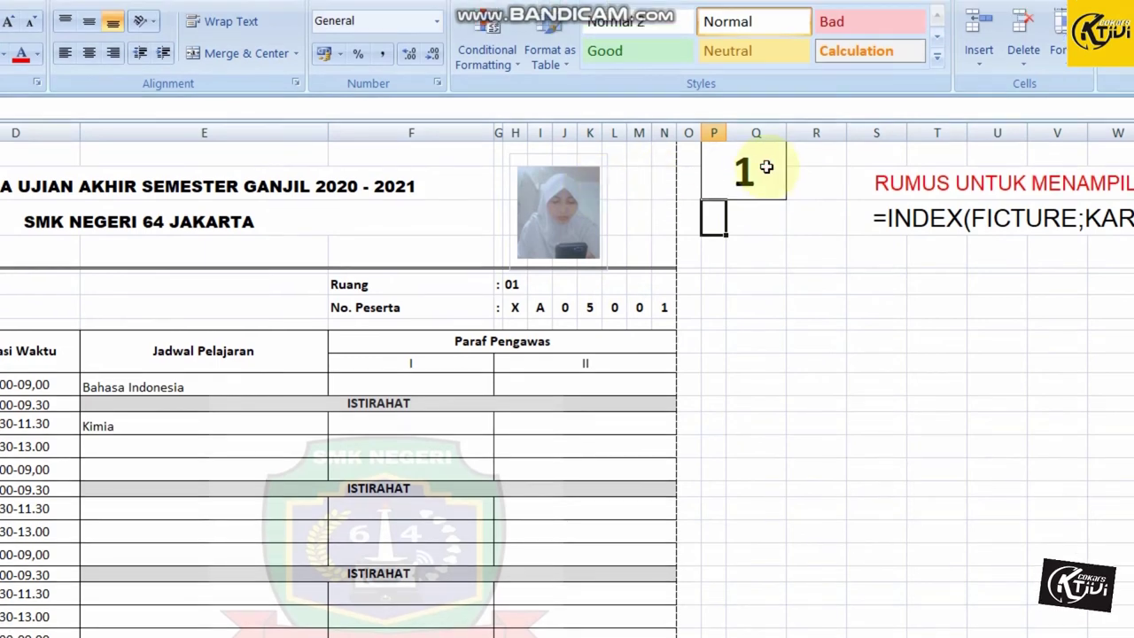
pyautogui.click(767, 166)
pyautogui.write('2')
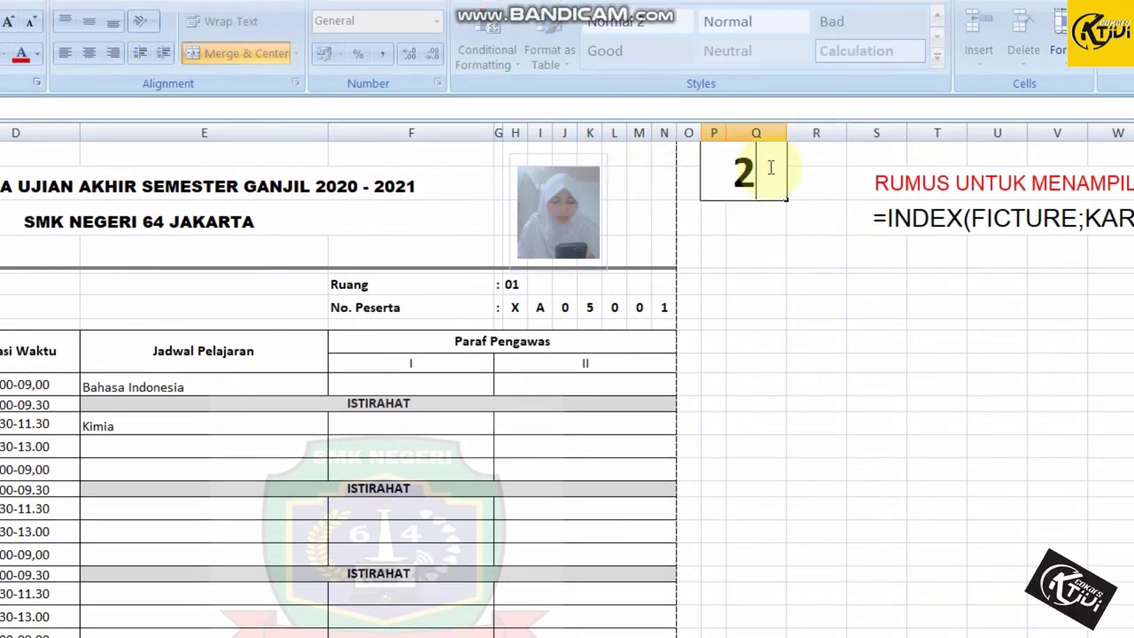
pyautogui.press('Return')
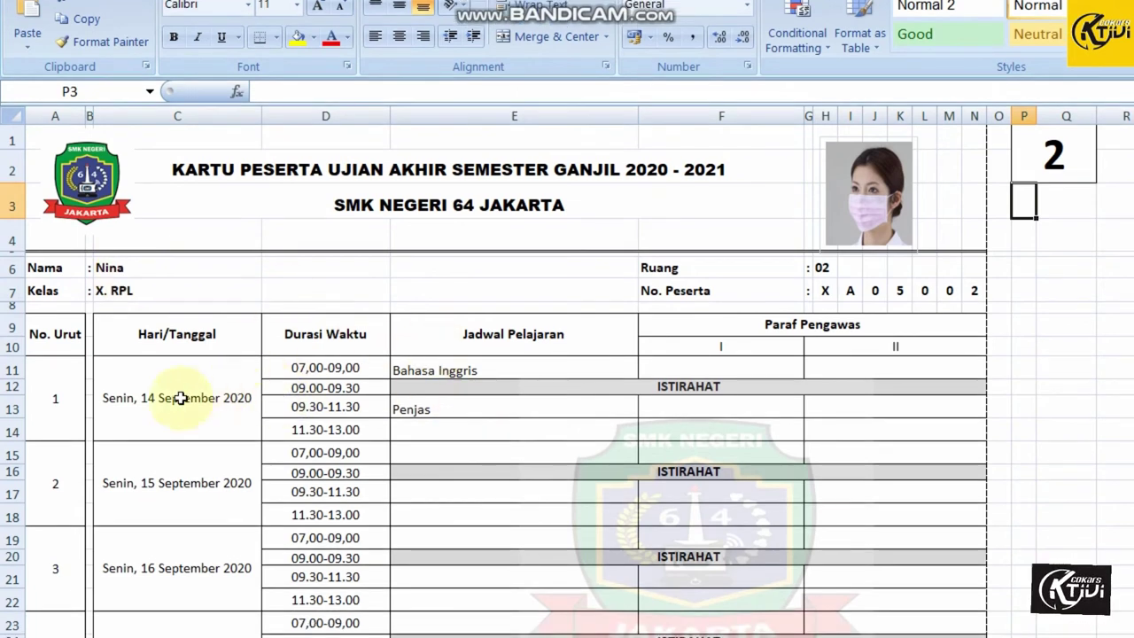
# Inspect the date, time slot and E11 schedule formula, enlarging the formula bar to read it
pyautogui.click(156, 393)
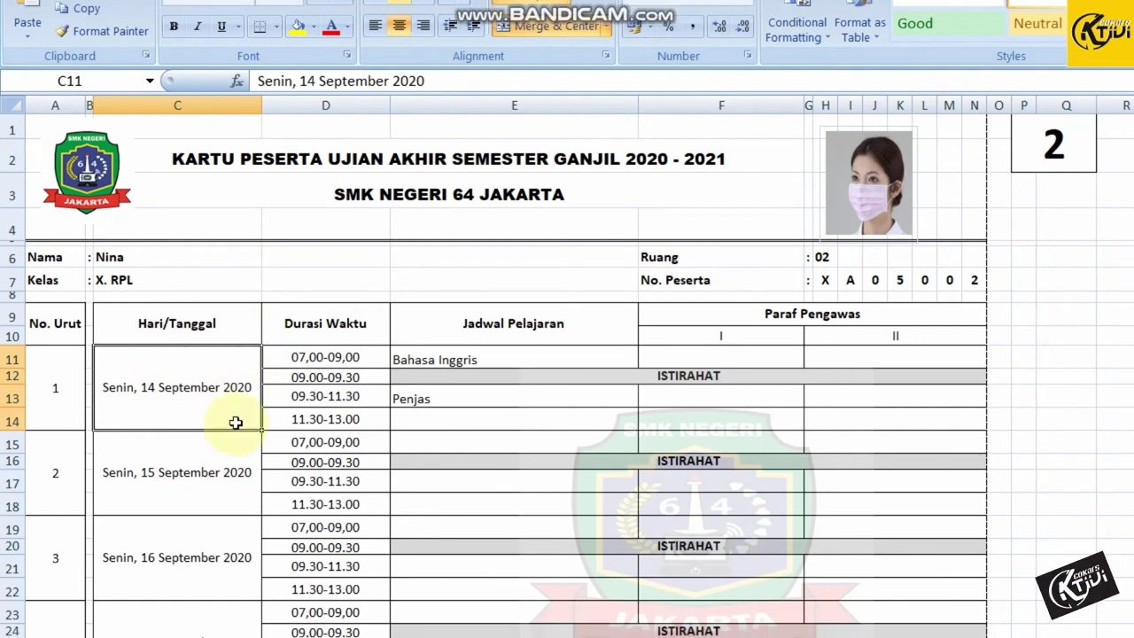
pyautogui.scroll(-2, 235, 423)
pyautogui.scroll(2, 233, 422)
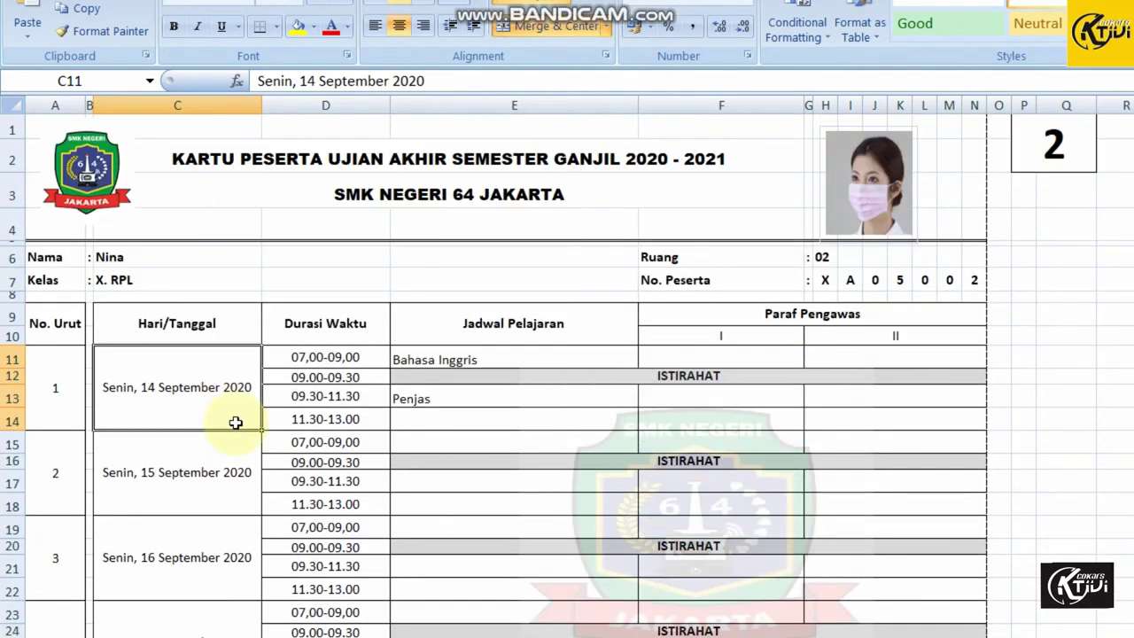
pyautogui.click(318, 355)
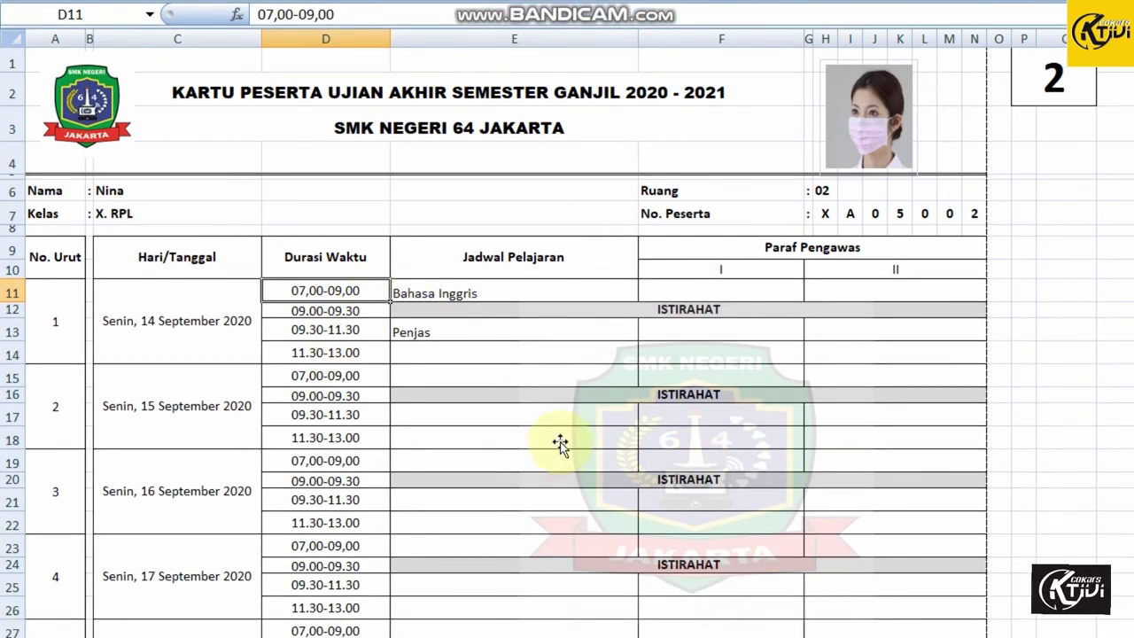
pyautogui.click(505, 293)
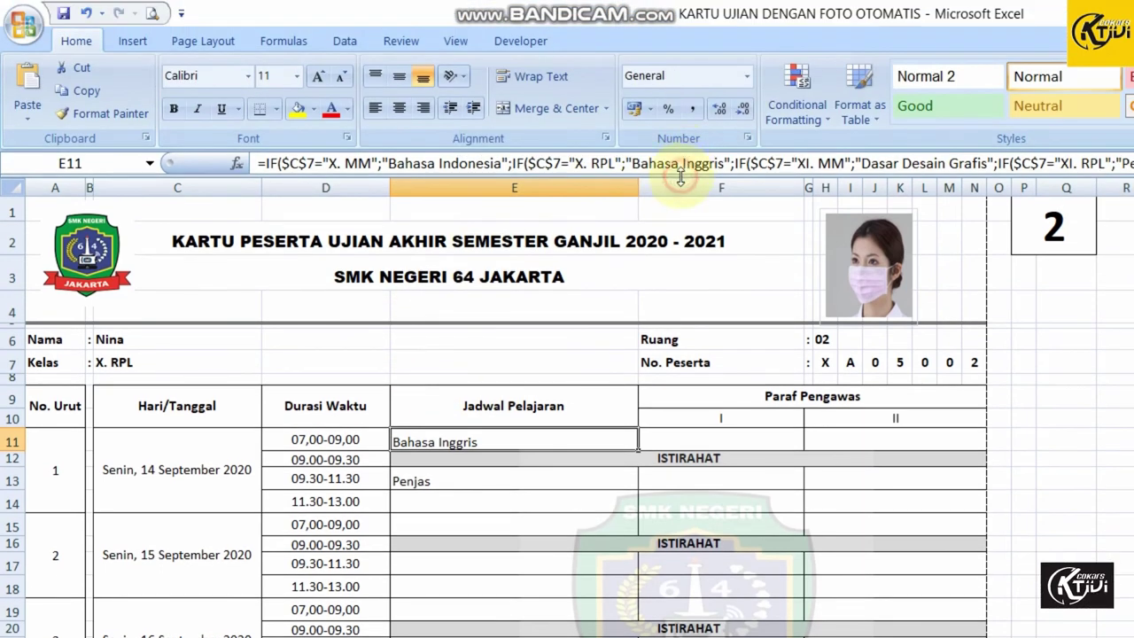
pyautogui.moveTo(680, 177); pyautogui.dragTo(697, 252)
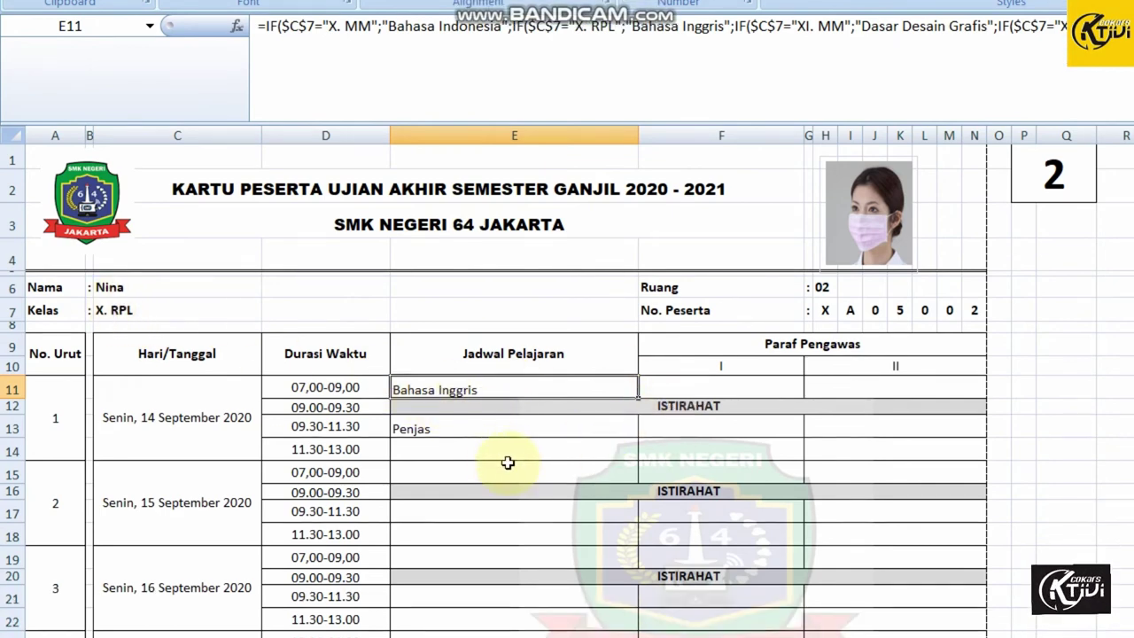
pyautogui.click(501, 492)
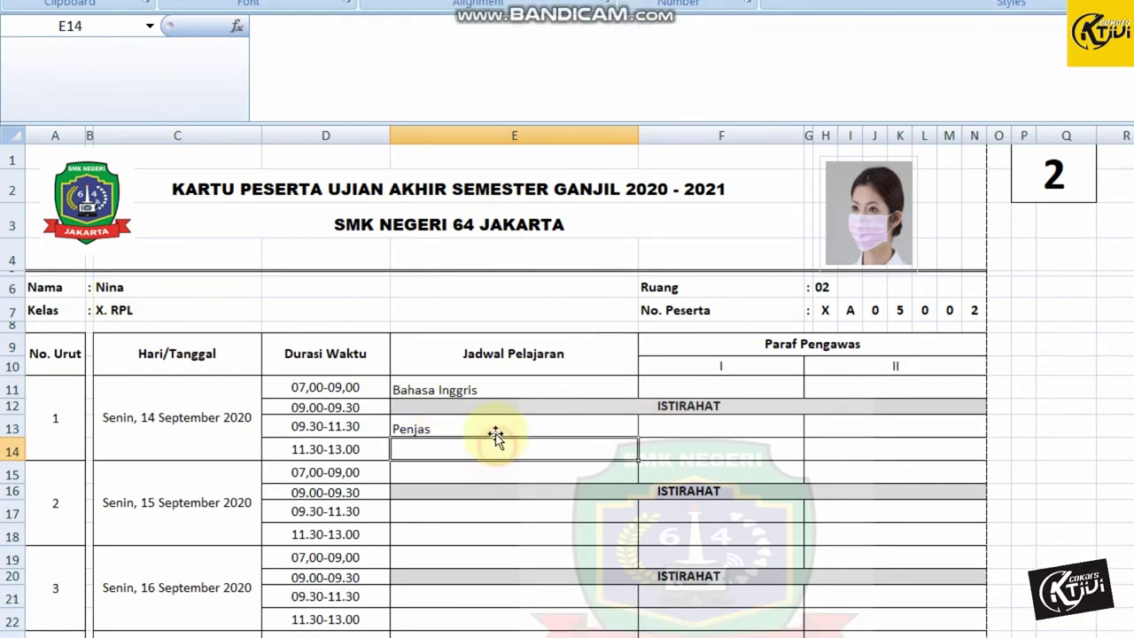
# Set index P1 back to 1 and start editing E11's nested IF schedule formula
pyautogui.click(615, 216)
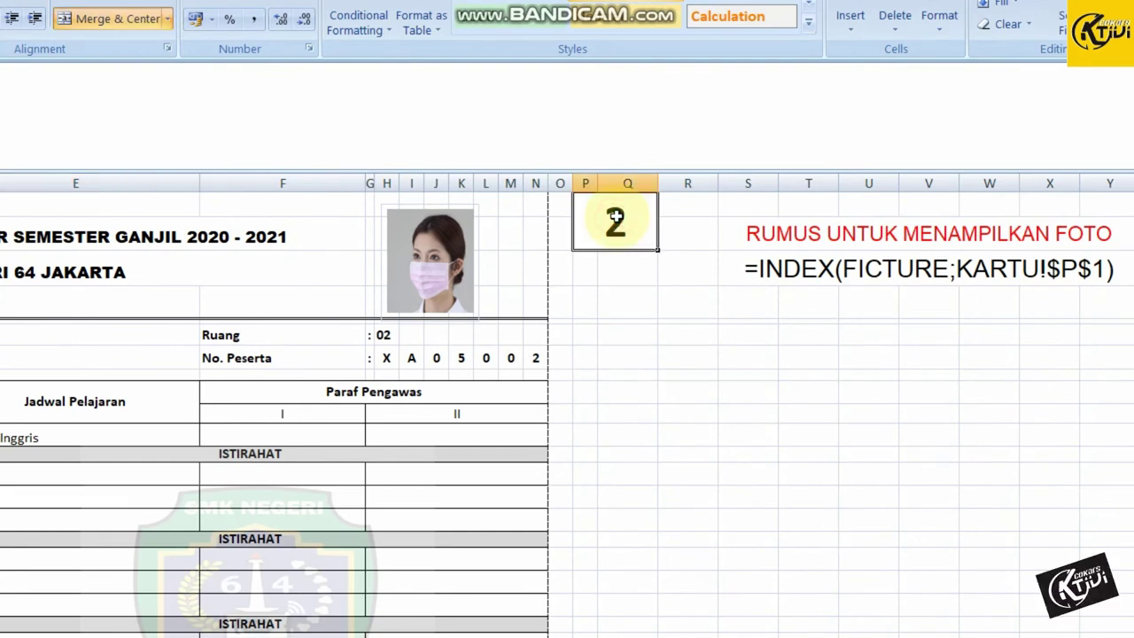
pyautogui.write('1')
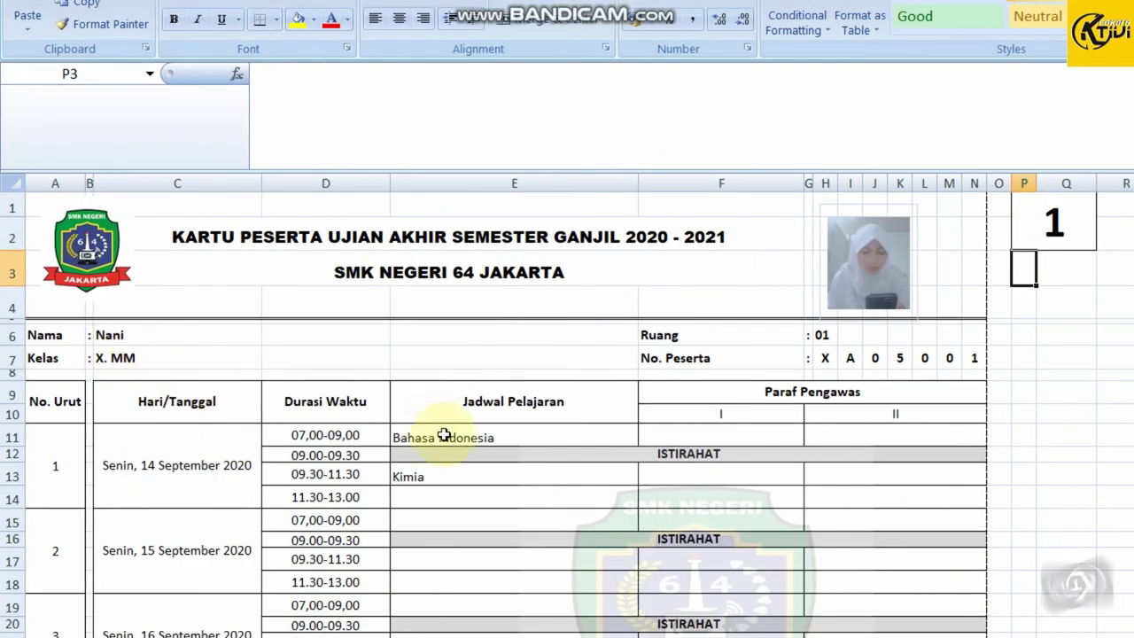
pyautogui.click(443, 436)
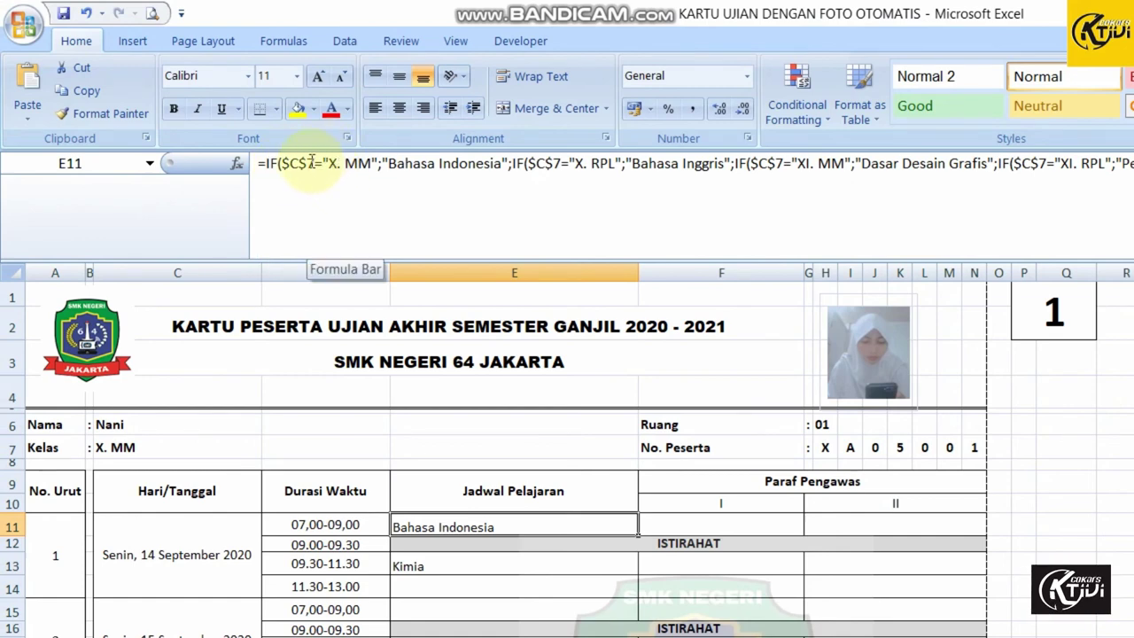
pyautogui.click(309, 164)
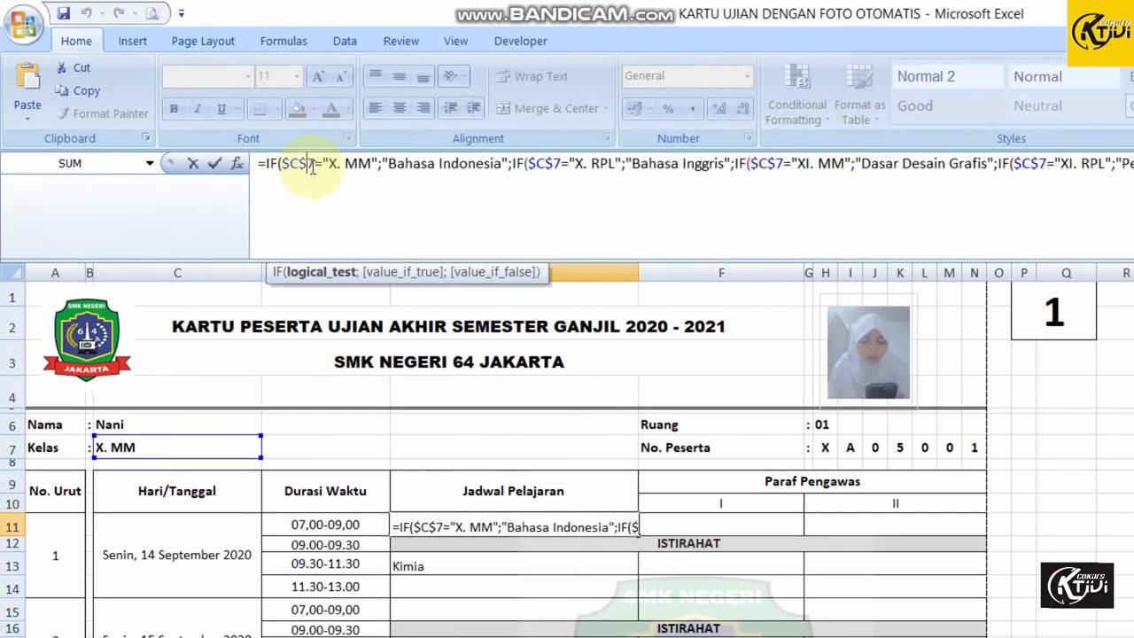
# Review E11's nested IF class conditions through the final XI. RPL.2 branch, then commit it
pyautogui.click(314, 163)
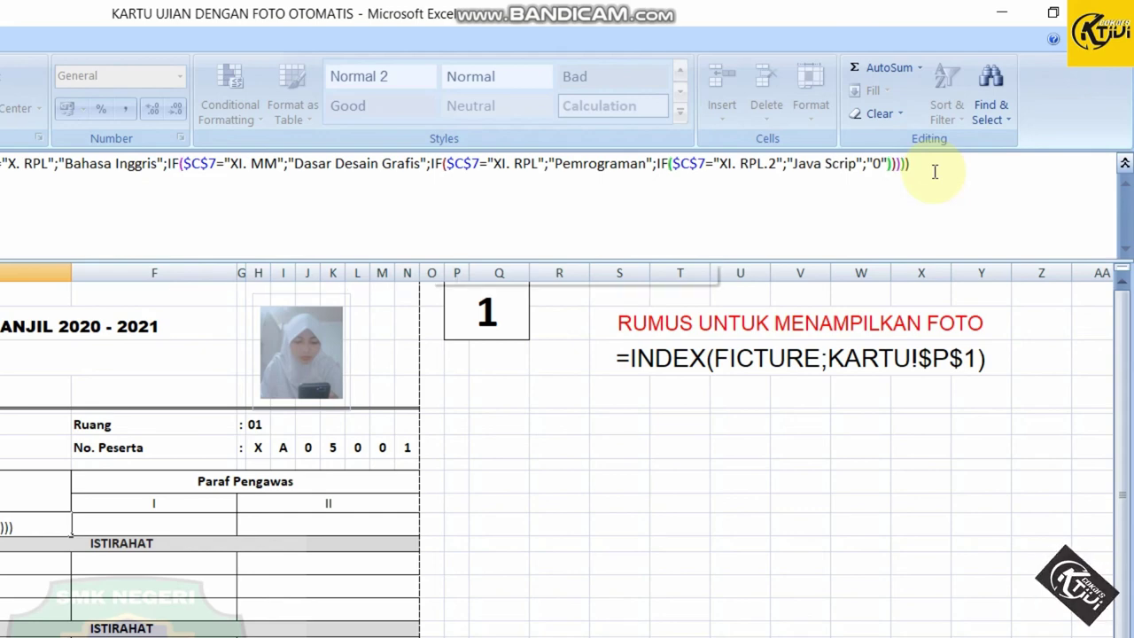
pyautogui.press('Left')
pyautogui.press('Left')
pyautogui.press('Left')
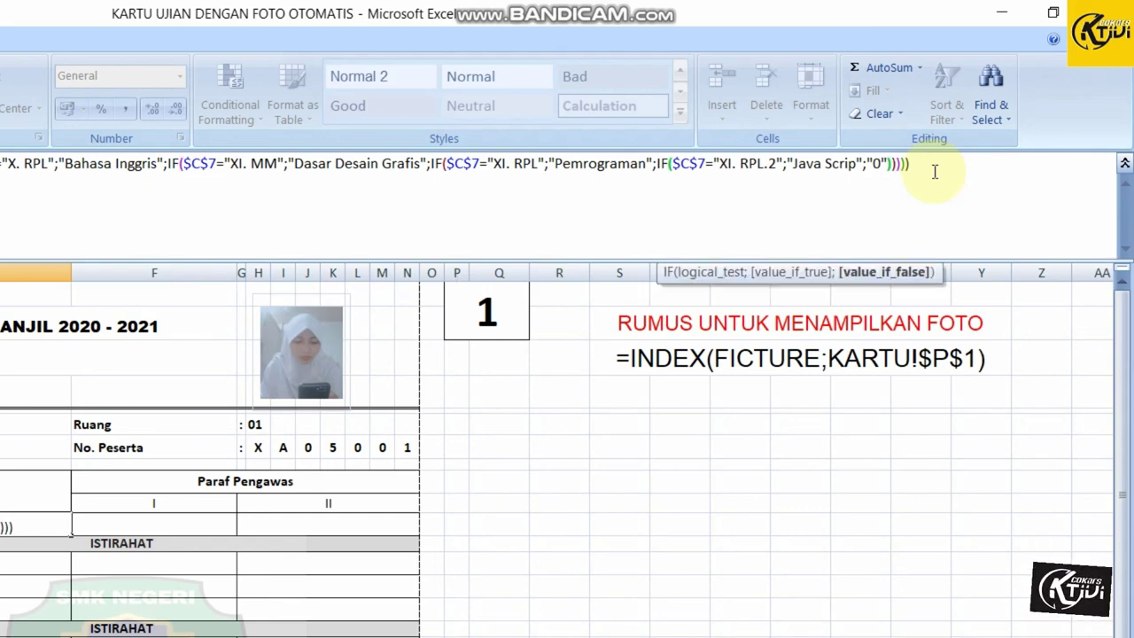
pyautogui.press('Right')
pyautogui.press('Right')
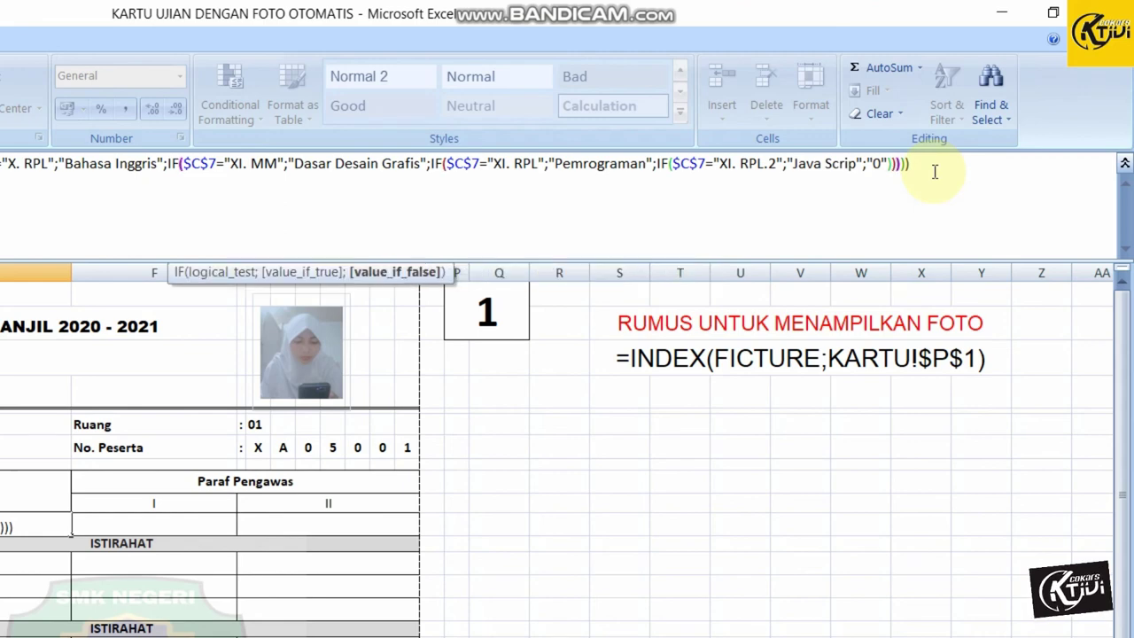
pyautogui.press('Right')
pyautogui.press('Right')
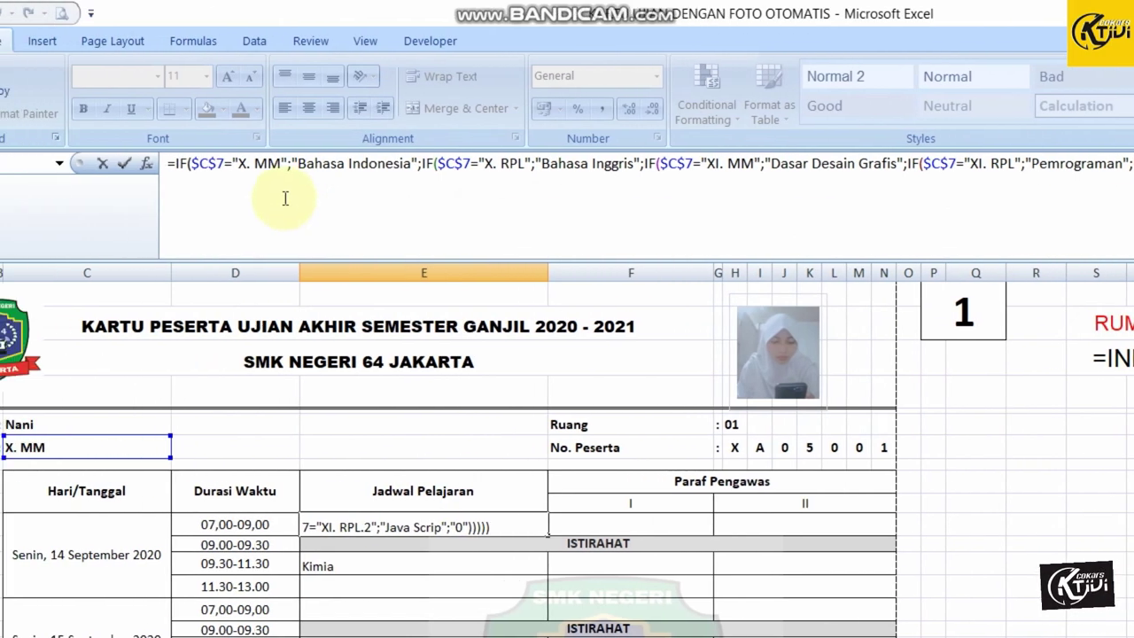
pyautogui.click(283, 163)
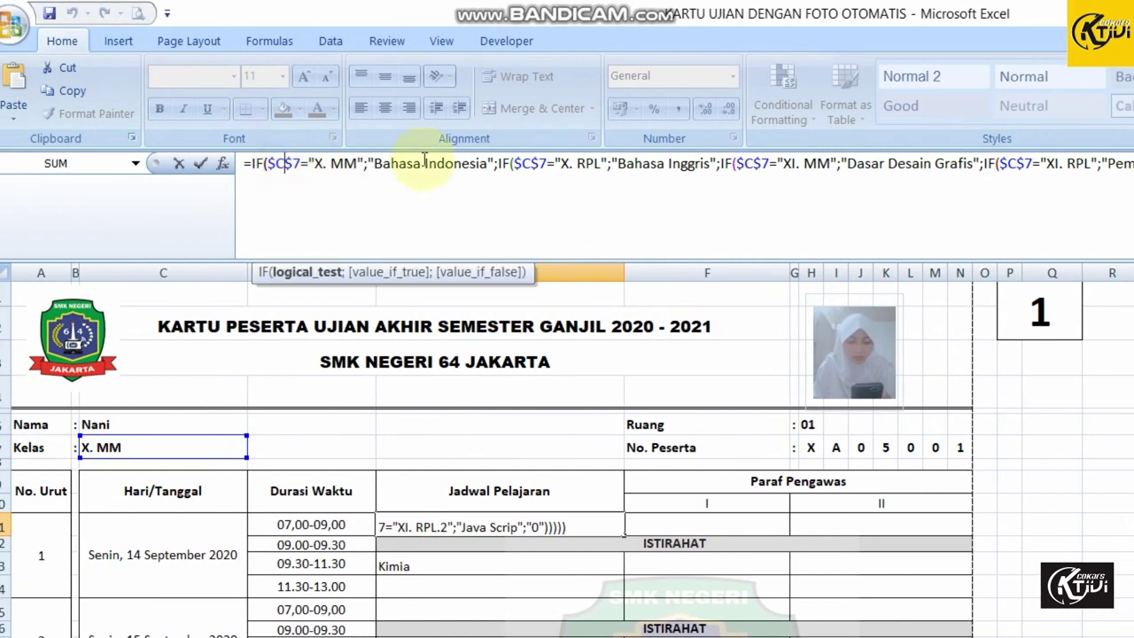
pyautogui.click(526, 164)
pyautogui.click(808, 165)
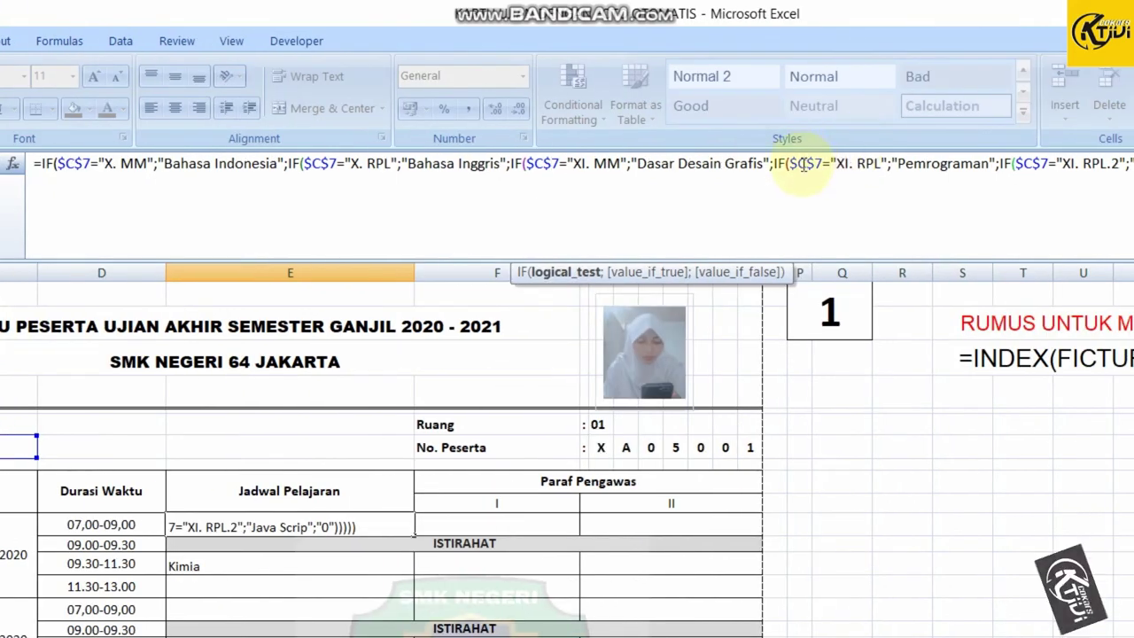
pyautogui.click(844, 163)
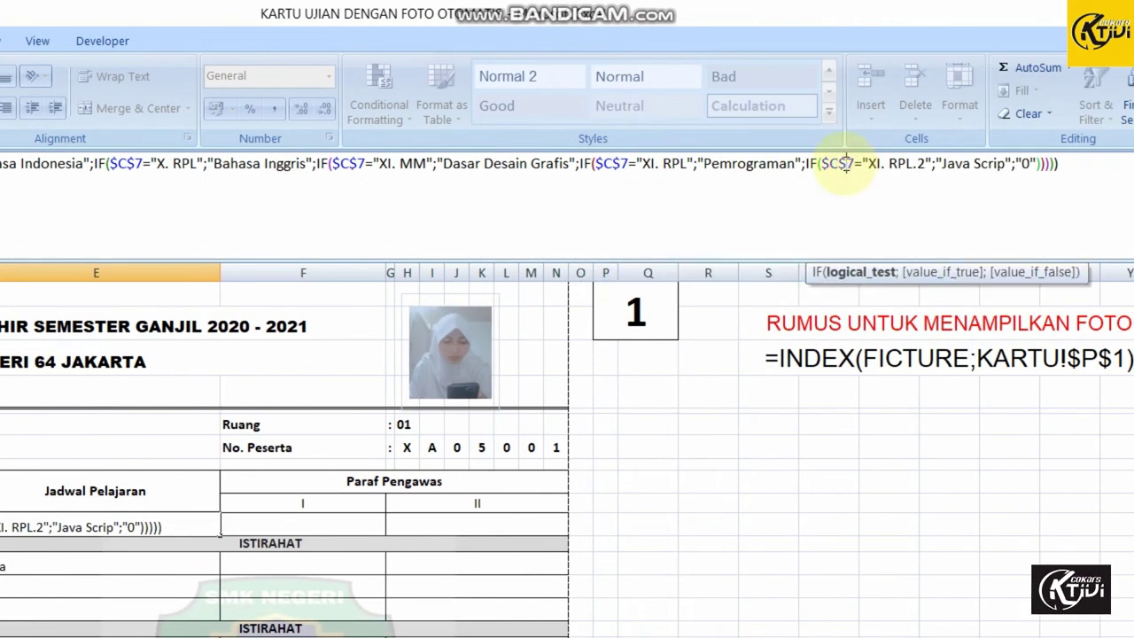
pyautogui.click(928, 169)
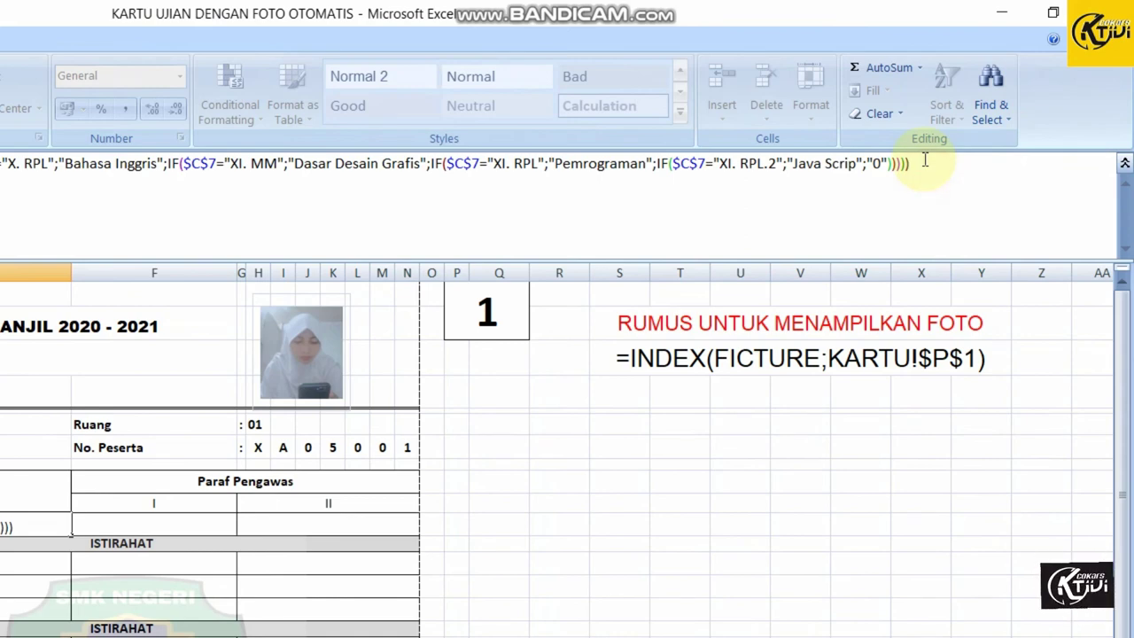
pyautogui.press('Return')
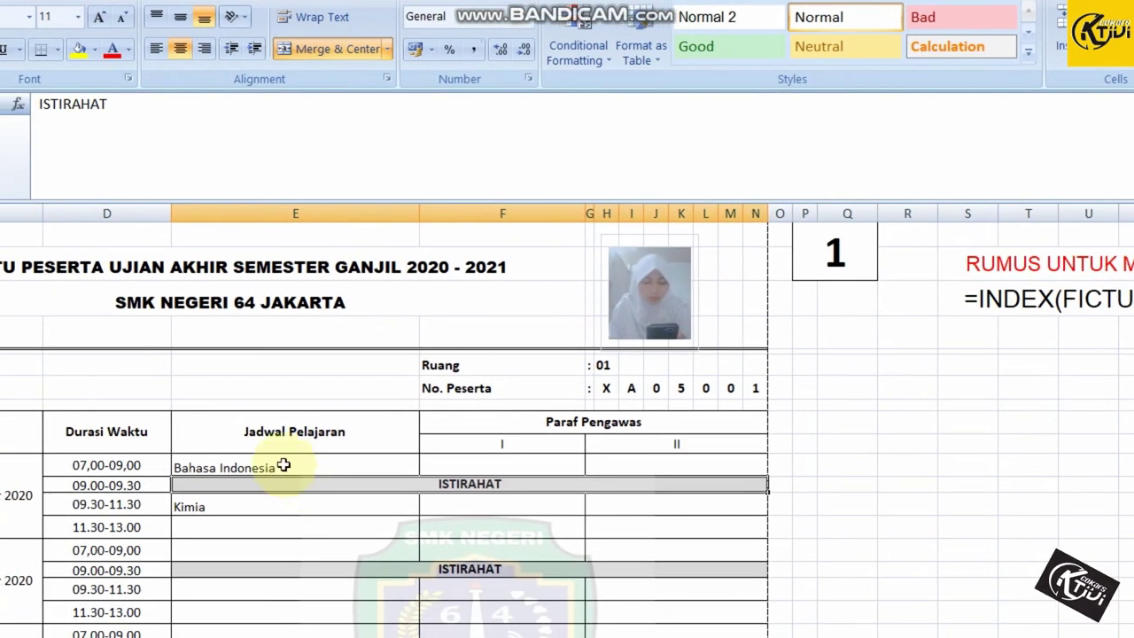
pyautogui.click(181, 527)
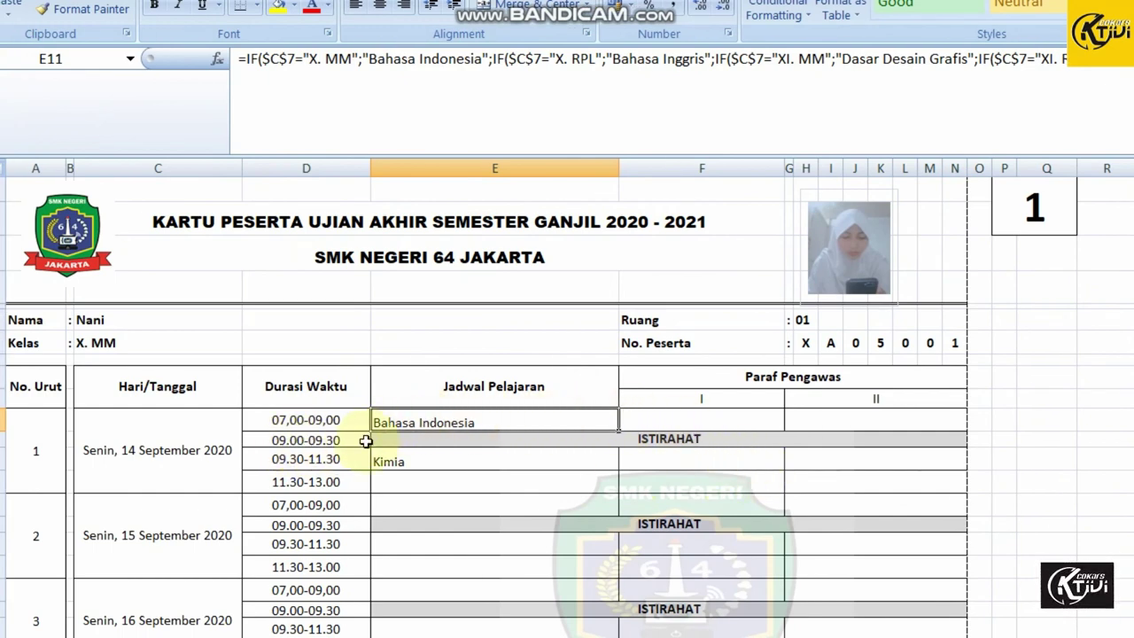
pyautogui.click(452, 444)
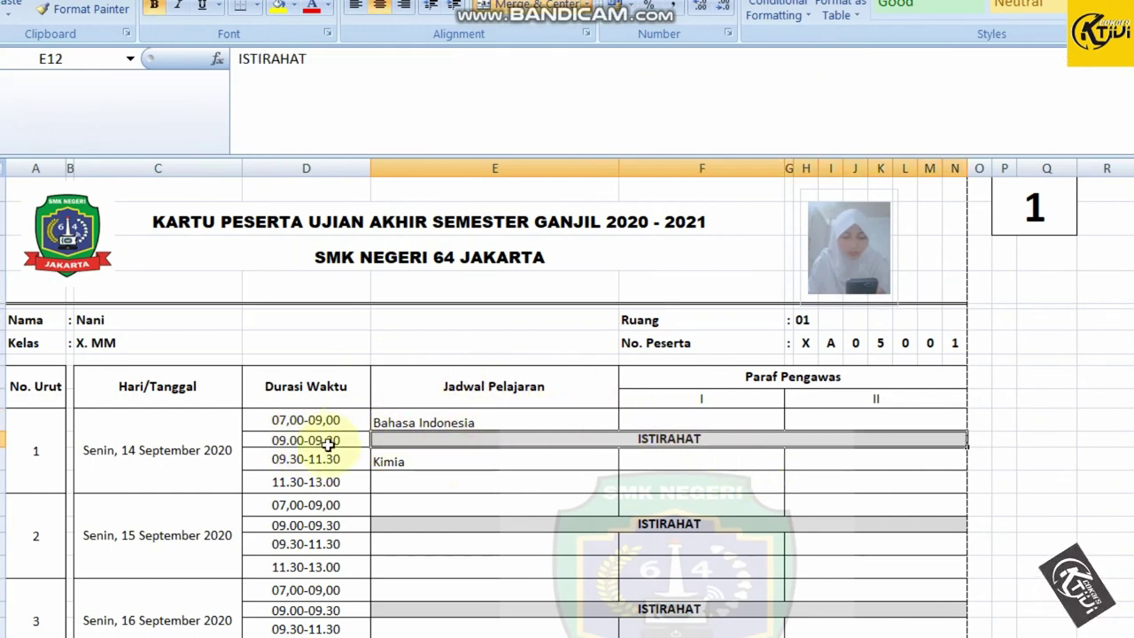
pyautogui.click(406, 460)
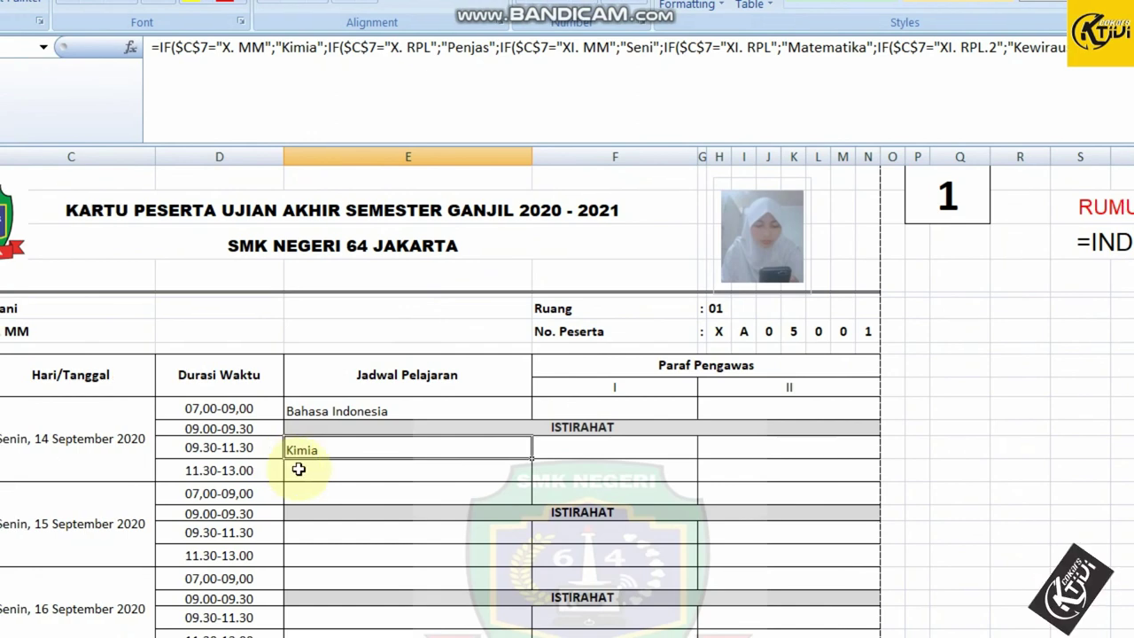
pyautogui.click(299, 470)
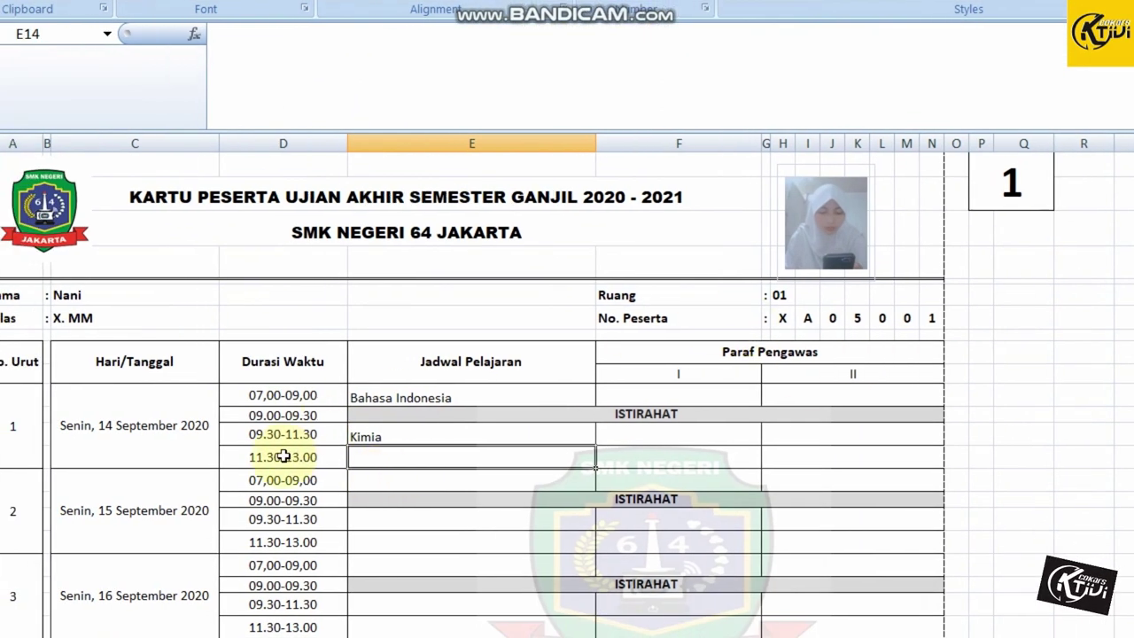
pyautogui.click(410, 436)
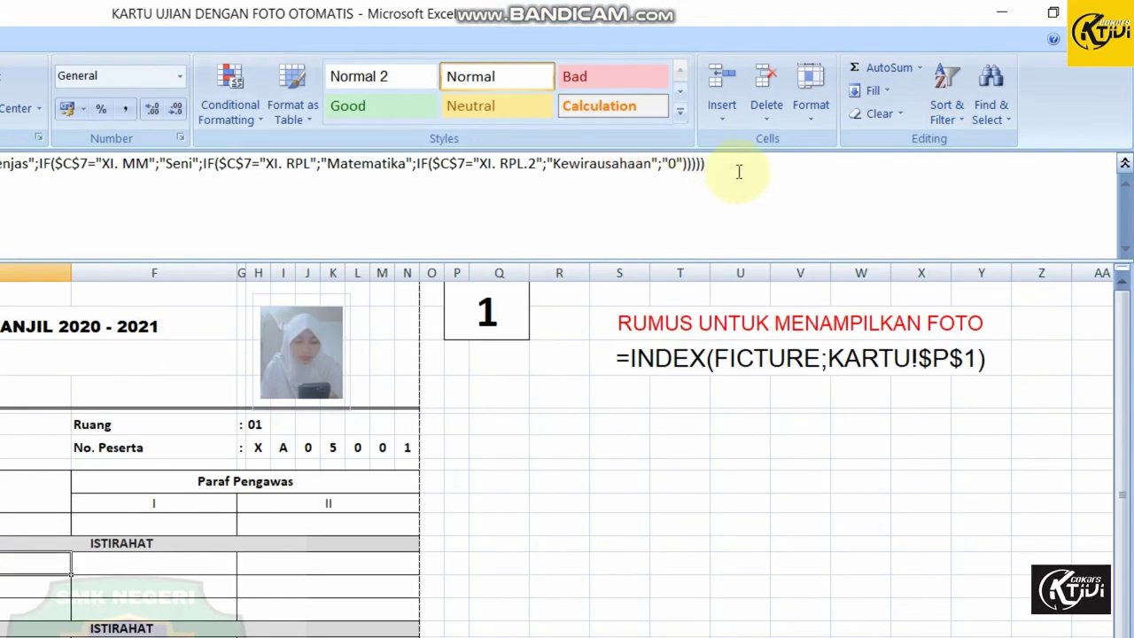
# Copy the Kimia slot's nested IF formula into the 11.30-13.00 slot and select "Kimia"
pyautogui.click(226, 164)
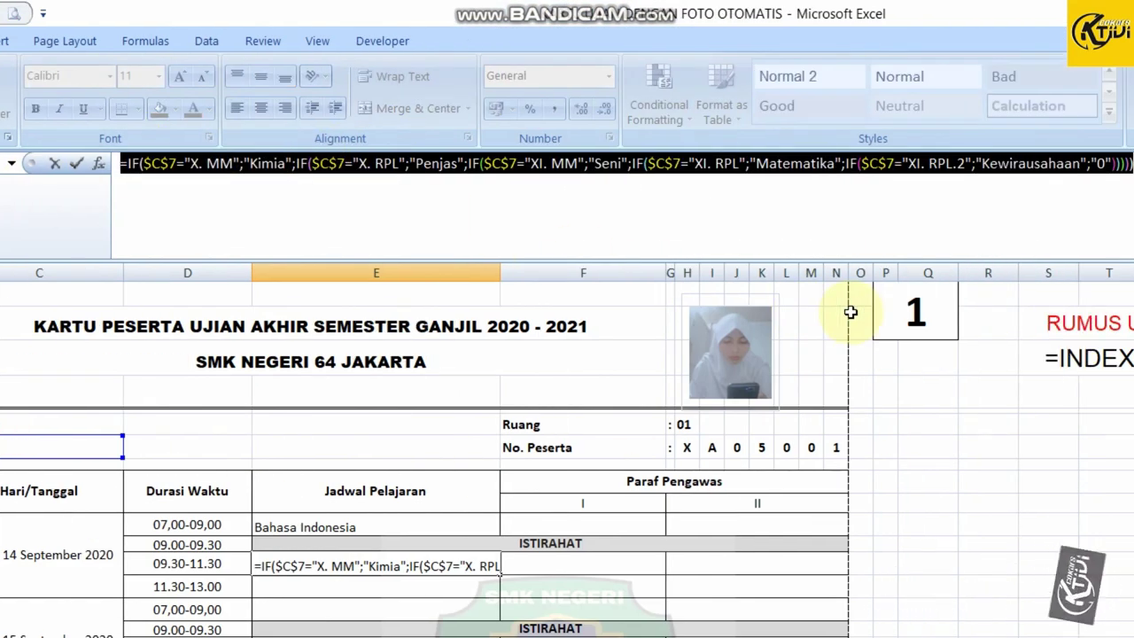
pyautogui.press('End')
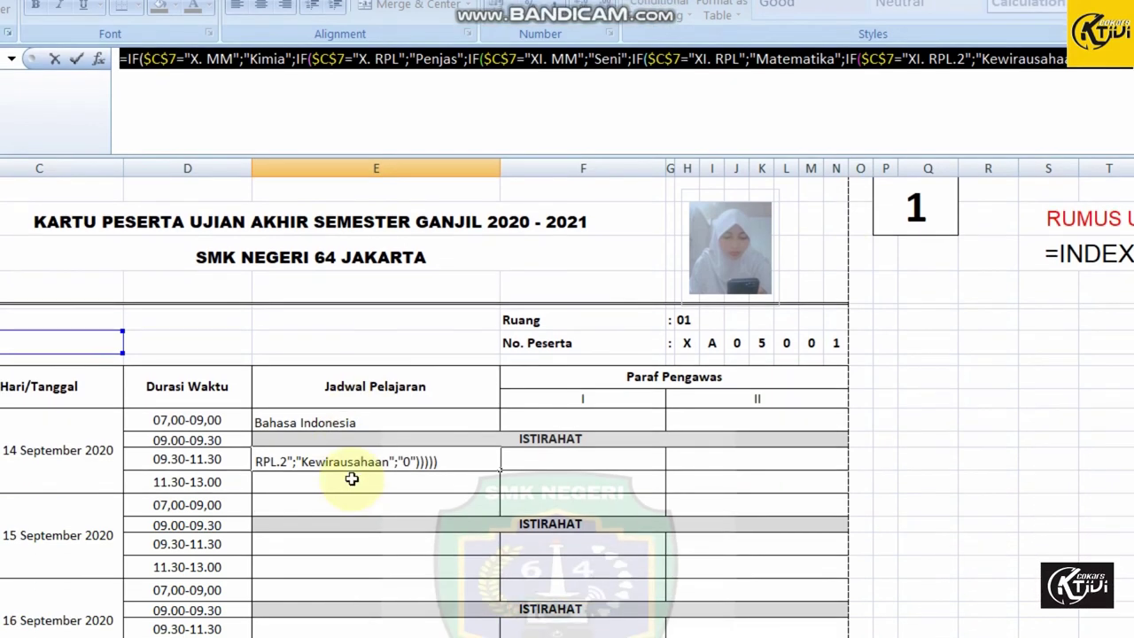
pyautogui.press('Return')
pyautogui.doubleClick(290, 423)
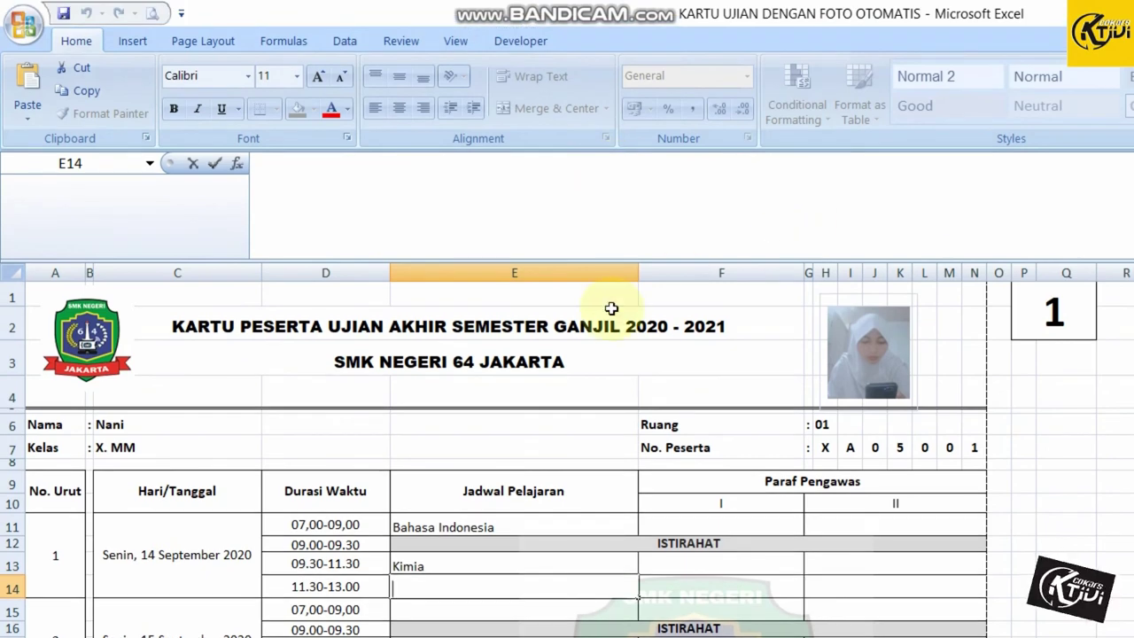
pyautogui.hotkey('ctrl', 'v')
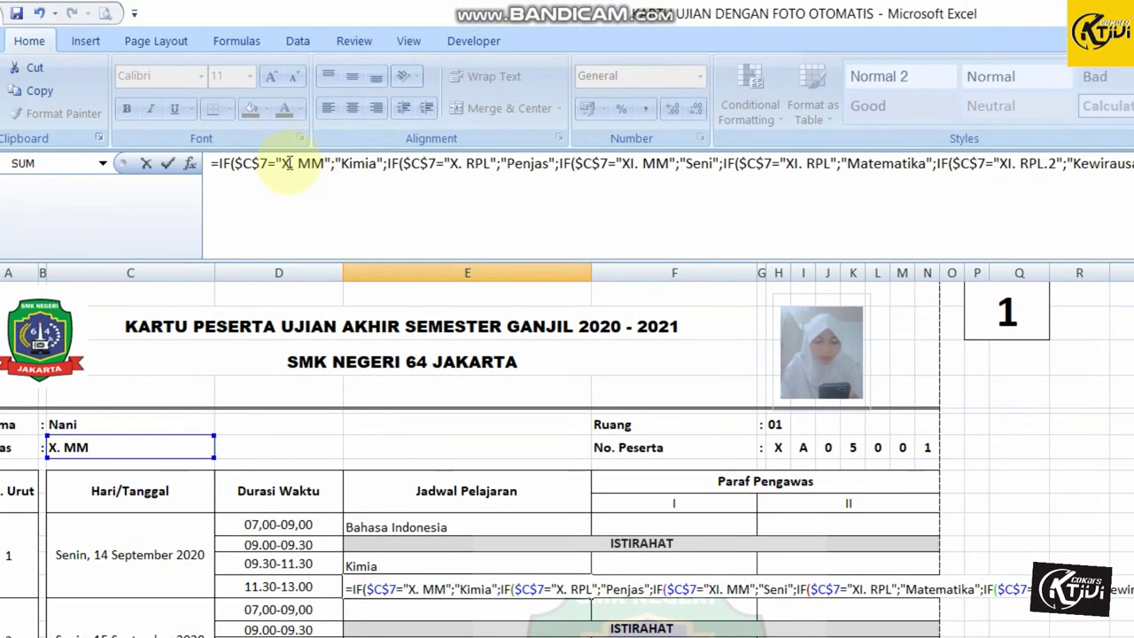
pyautogui.moveTo(341, 164); pyautogui.dragTo(371, 164)
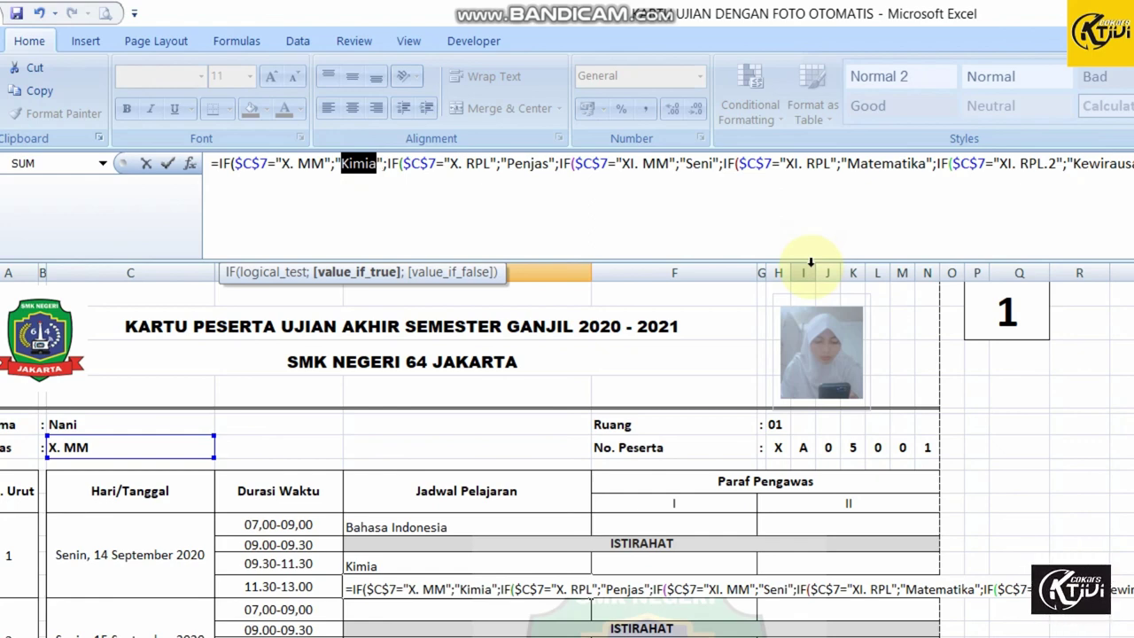
# Replace Kimia with MENARI in the slot's formula and compare it with the Kimia slot
pyautogui.write('MENA')
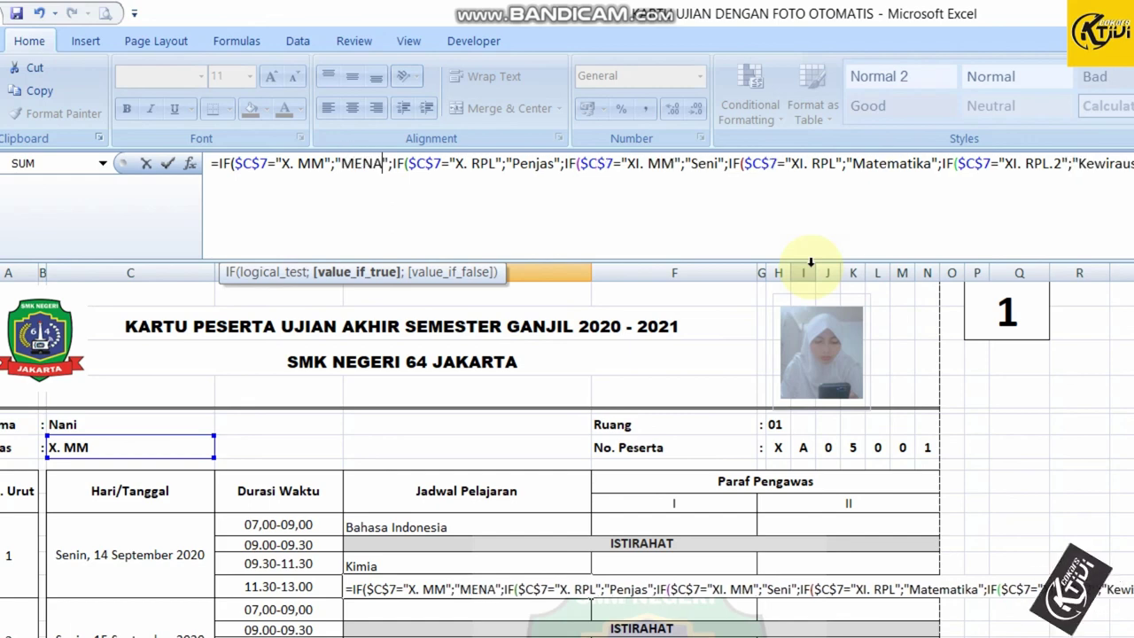
pyautogui.write('RI')
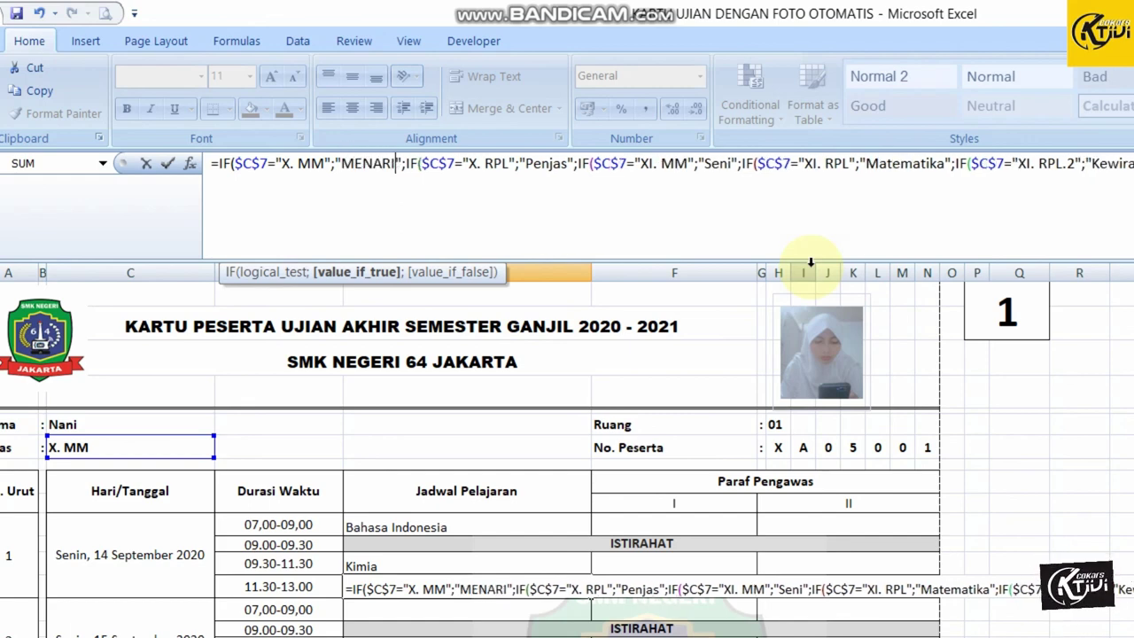
pyautogui.press('Return')
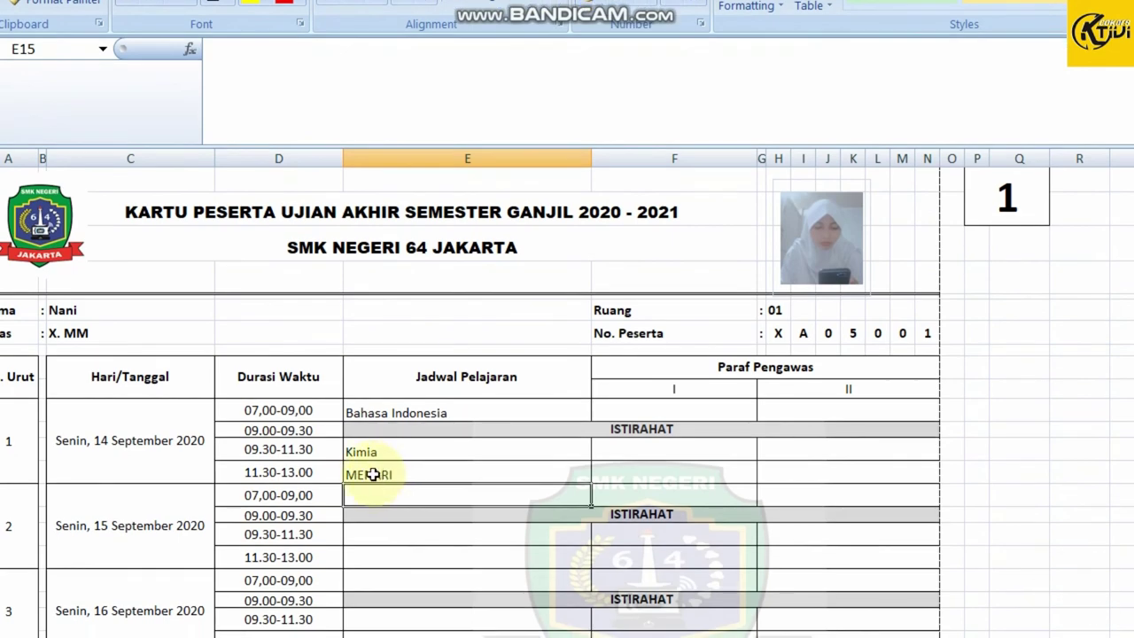
pyautogui.click(373, 474)
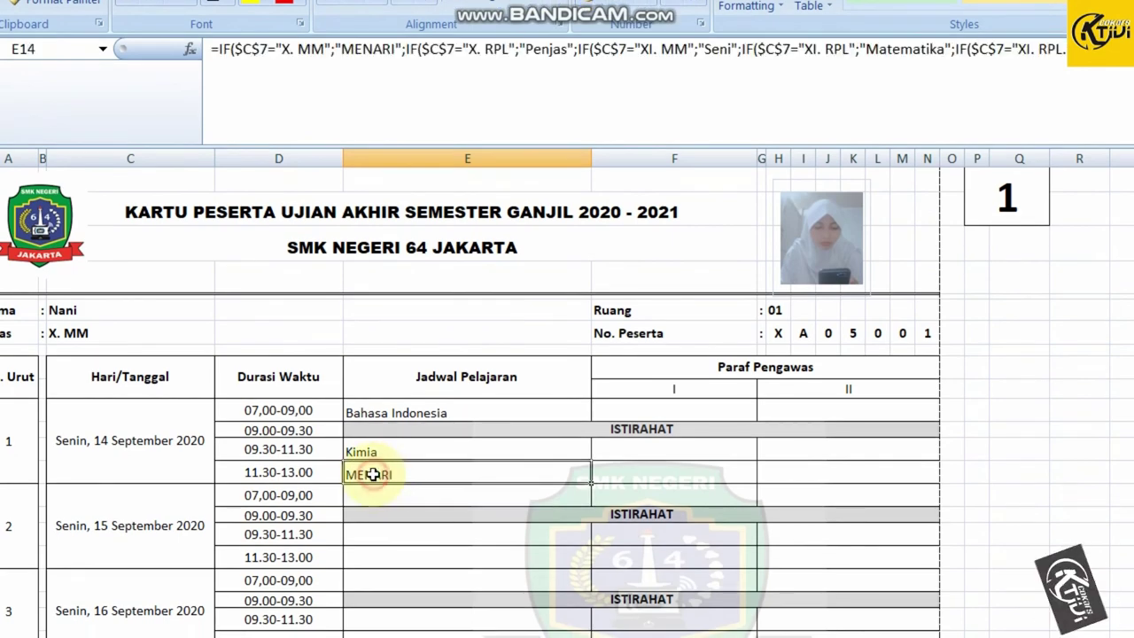
pyautogui.click(366, 447)
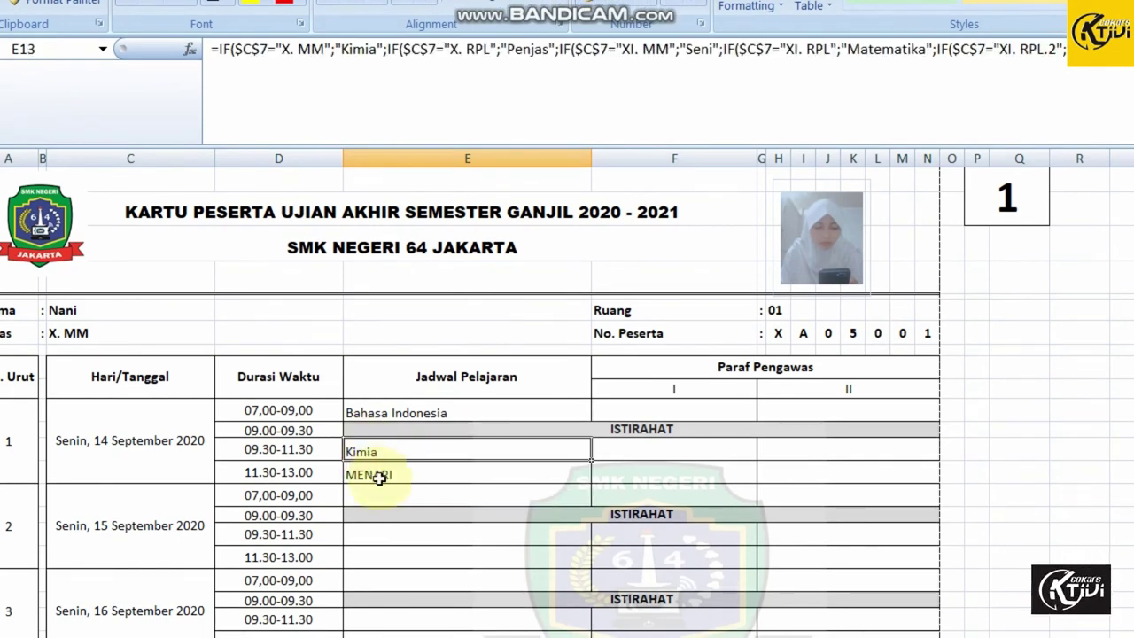
pyautogui.click(377, 476)
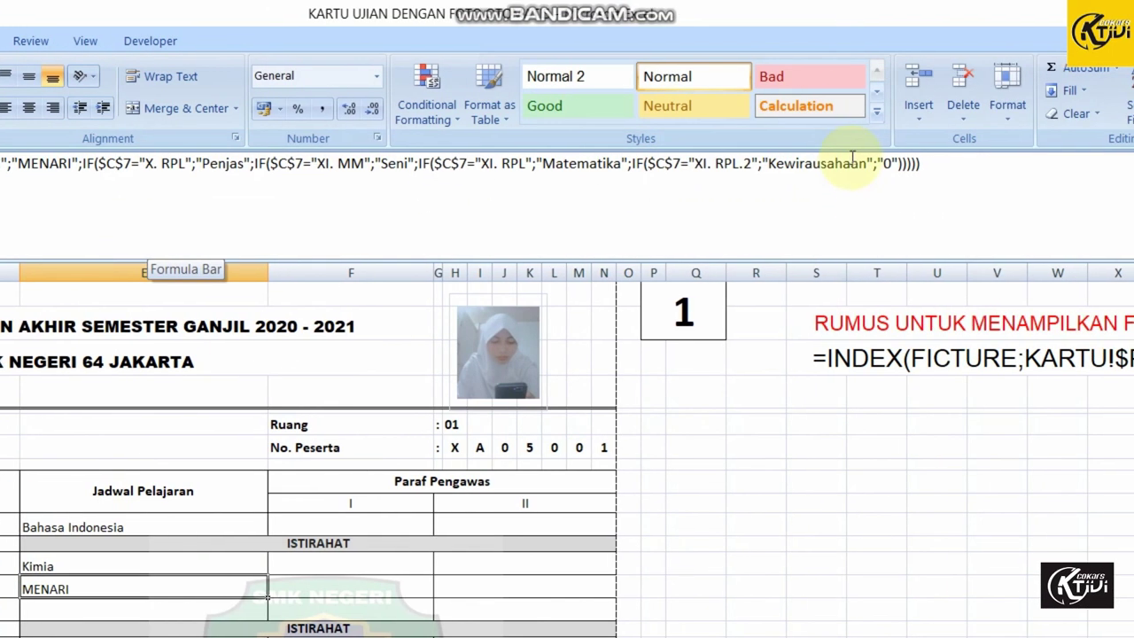
# Set the index cell P1 to 2 so the card shows participant 02
pyautogui.click(680, 310)
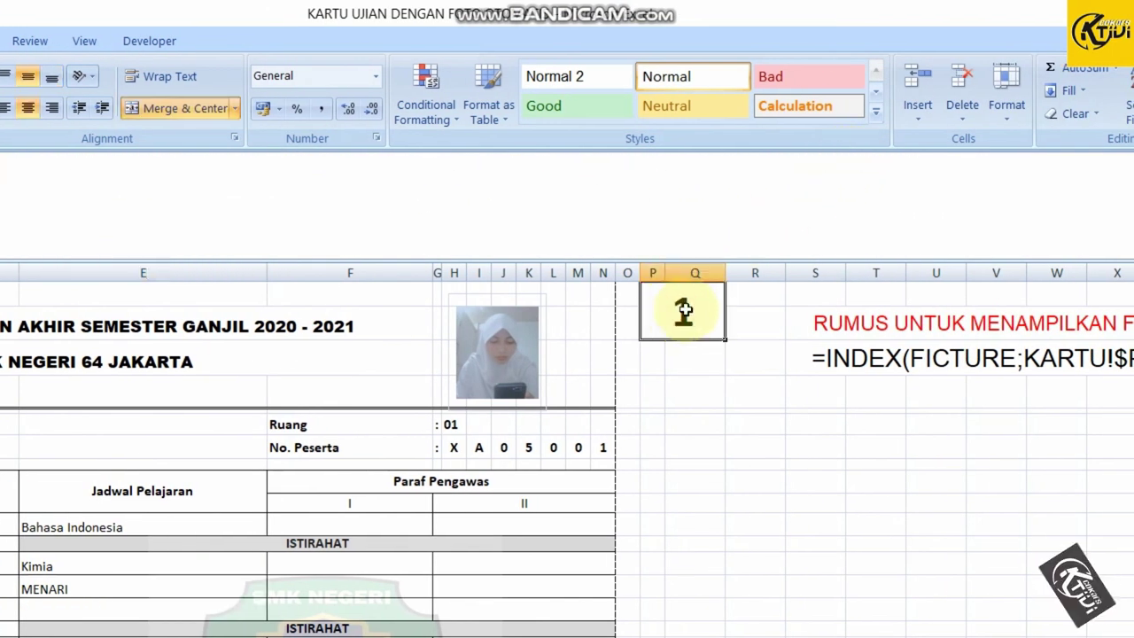
pyautogui.write('2')
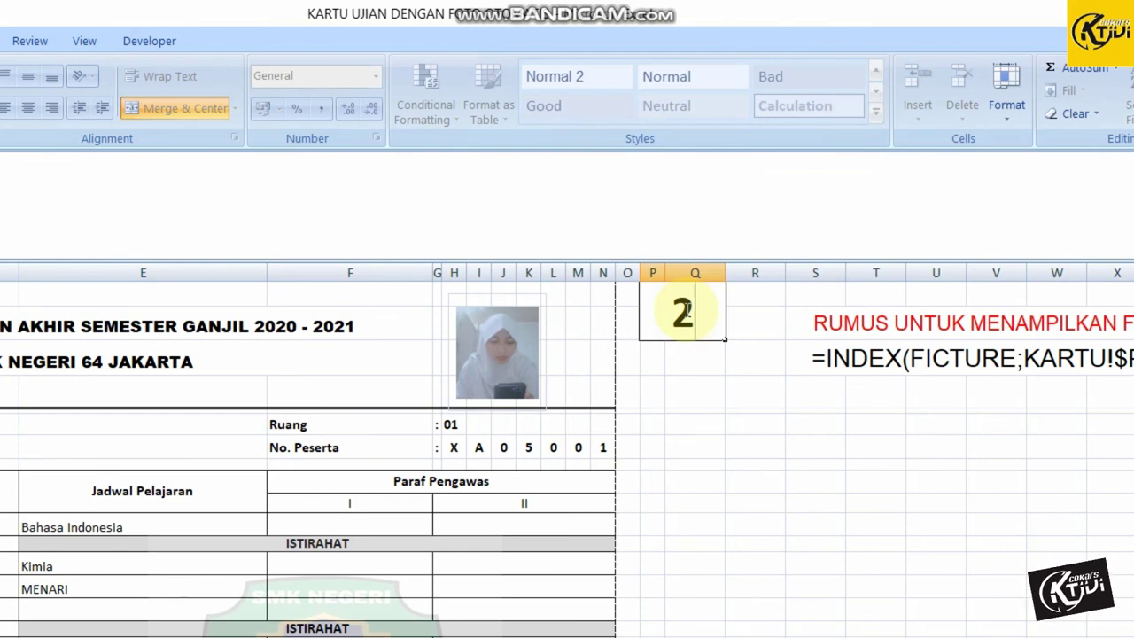
pyautogui.press('Return')
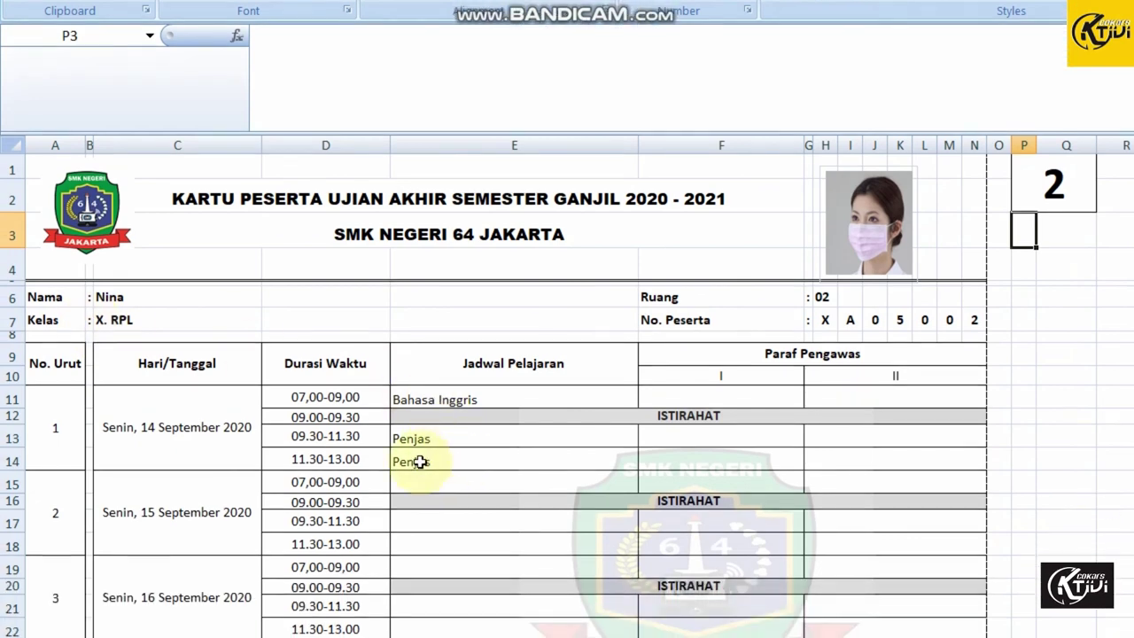
# Select the 11.30-13.00 subject cells, which show Penjas
pyautogui.click(417, 464)
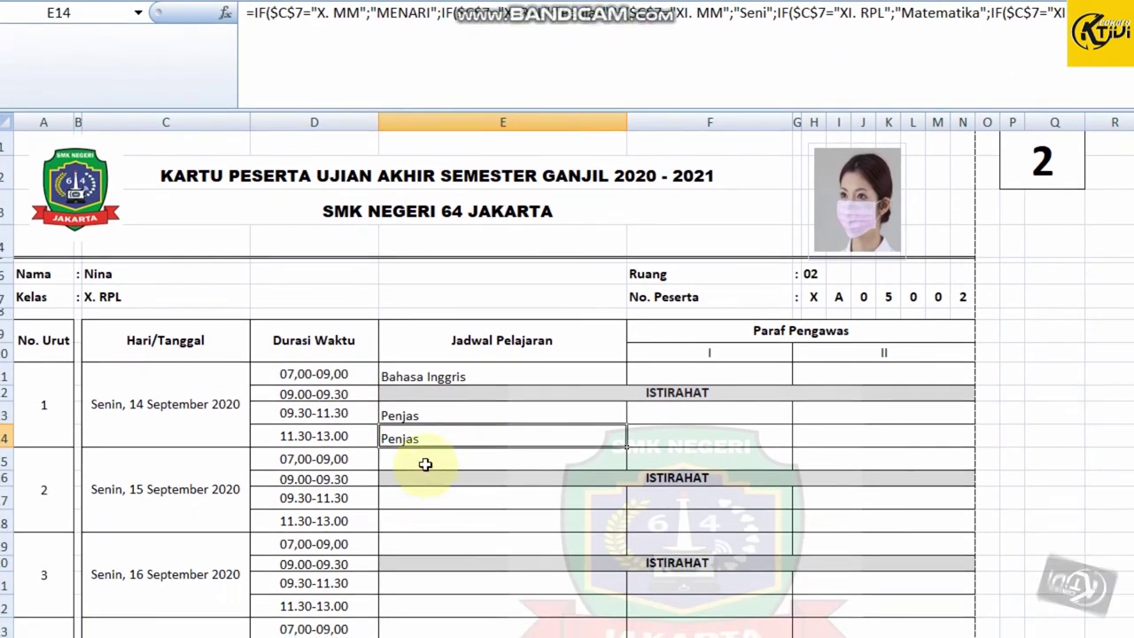
pyautogui.click(423, 450)
pyautogui.click(408, 435)
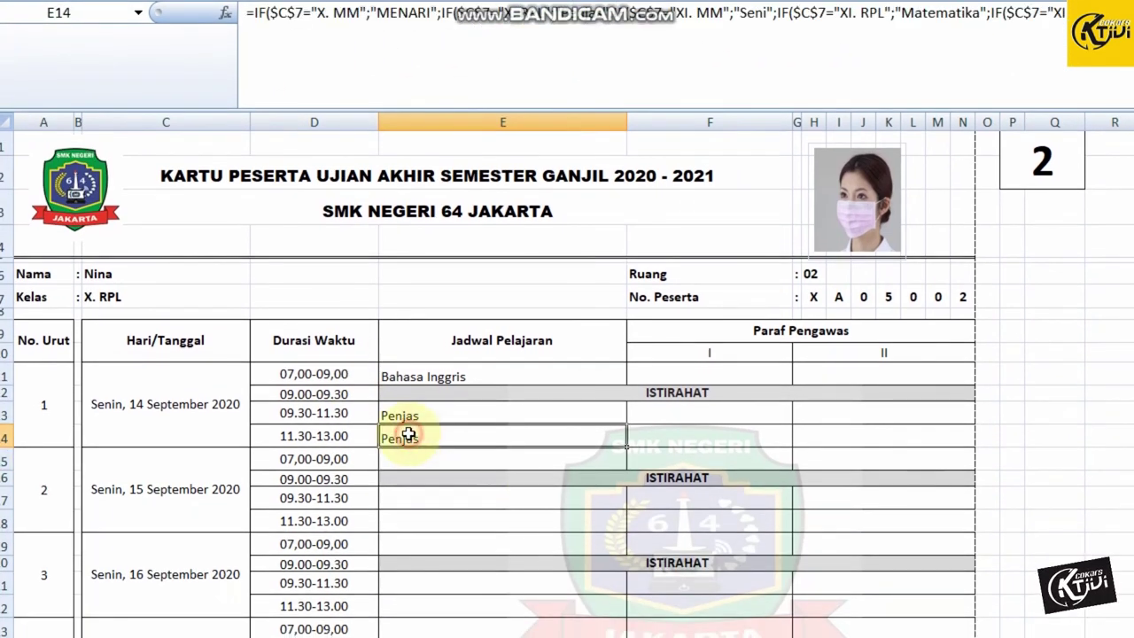
pyautogui.press('Delete')
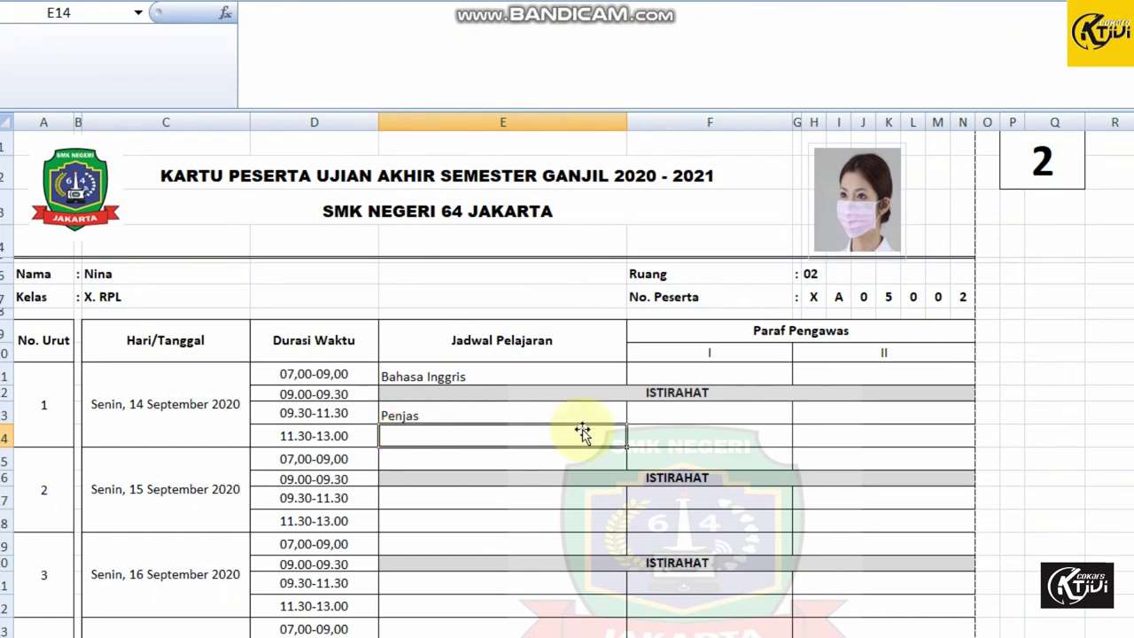
pyautogui.click(709, 373)
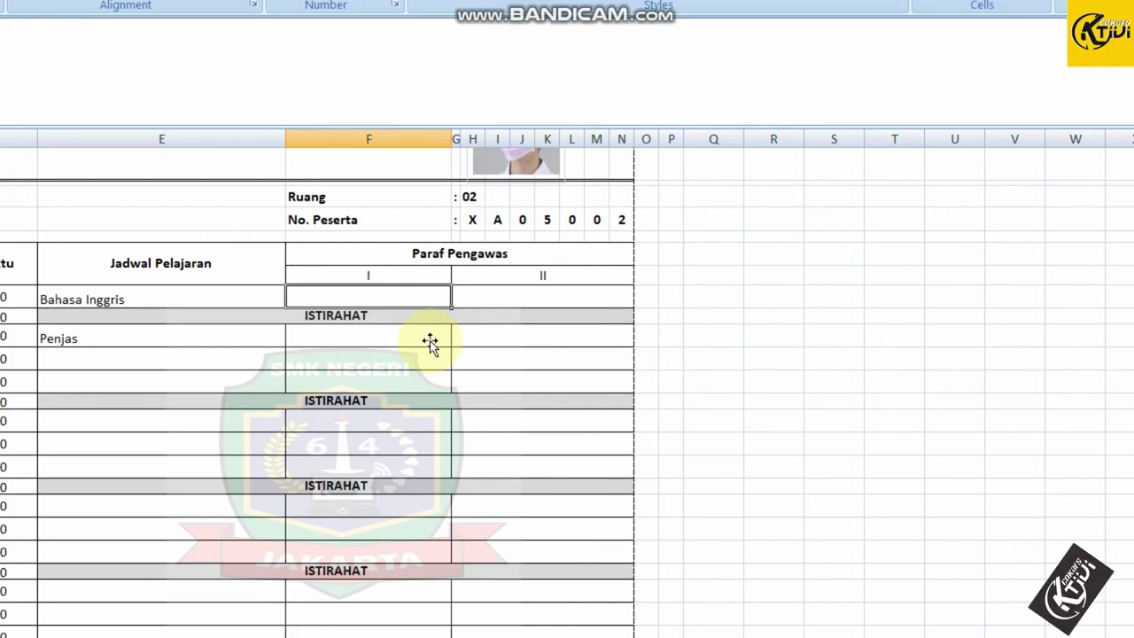
pyautogui.scroll(-1, 429, 344)
pyautogui.scroll(-2, 430, 345)
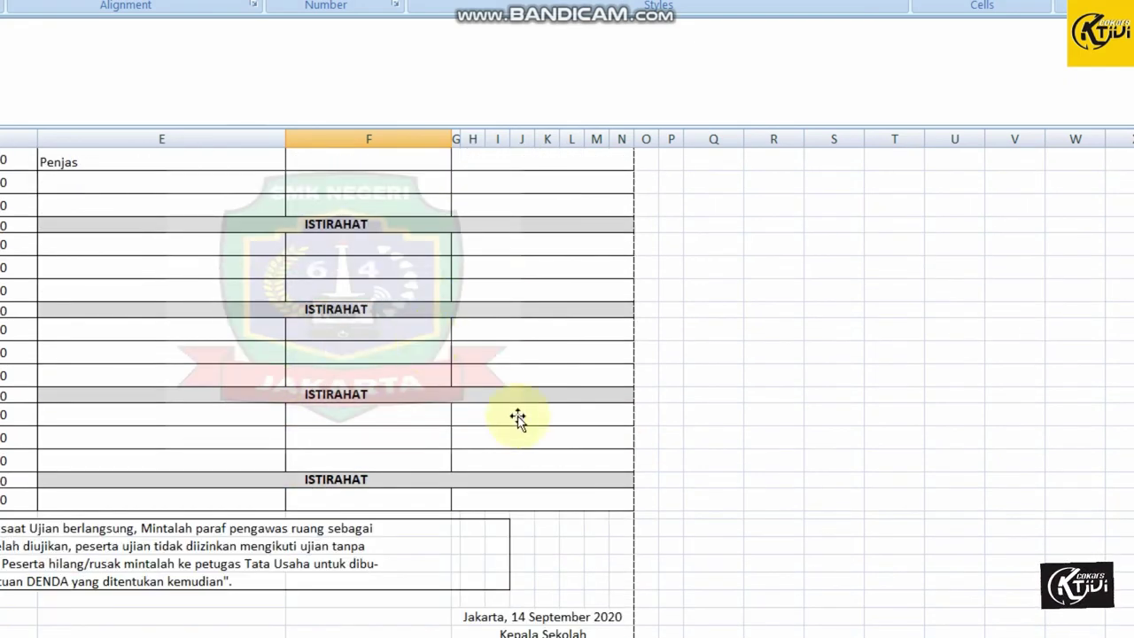
pyautogui.scroll(1, 406, 365)
pyautogui.scroll(2, 407, 365)
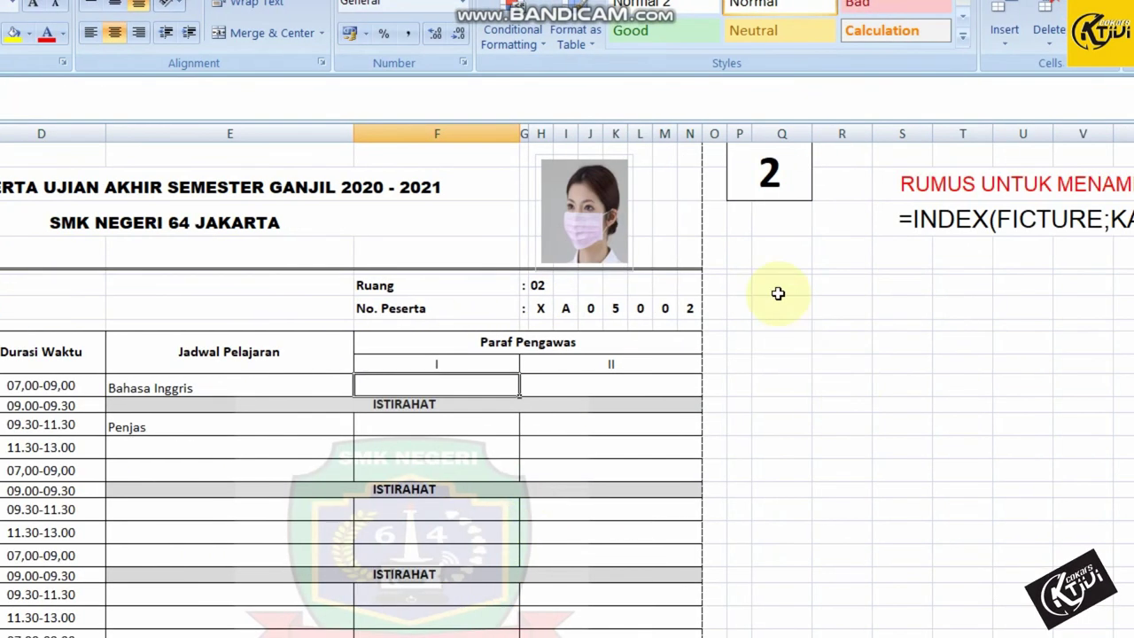
pyautogui.click(778, 288)
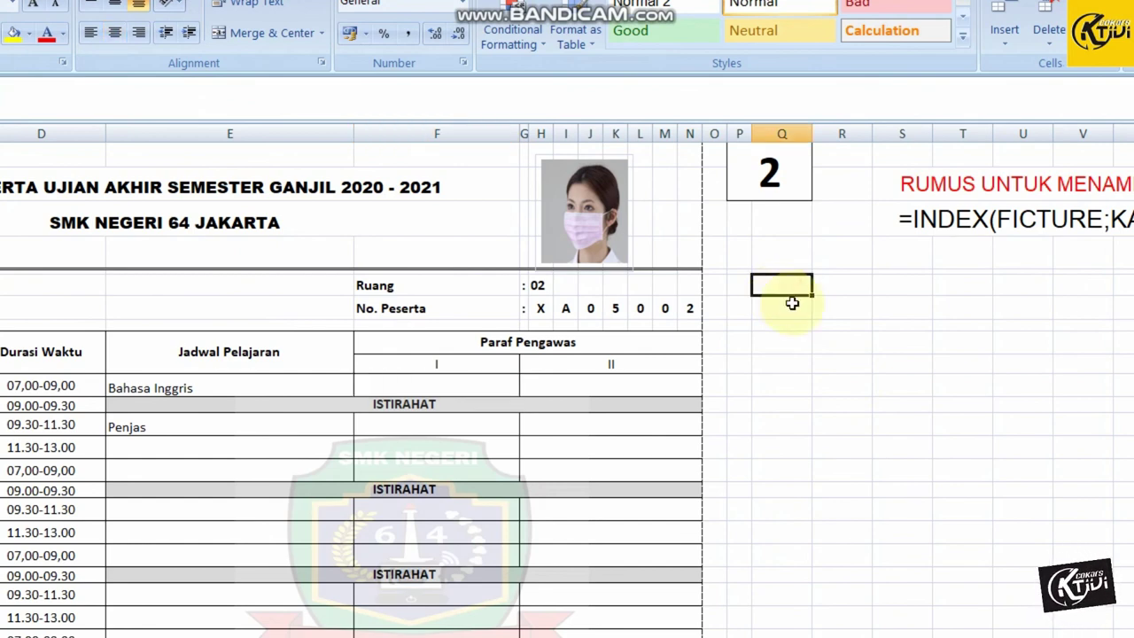